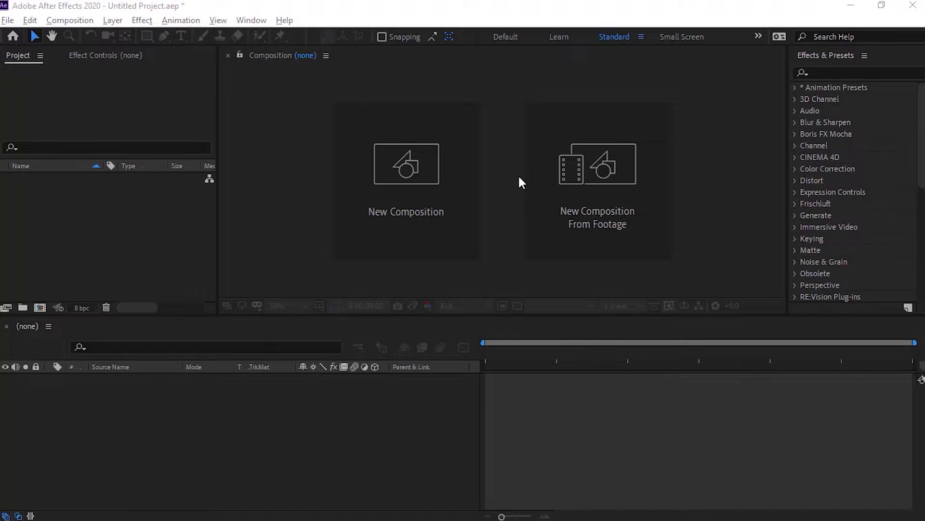
- Create a 1920 x 1080 px composition named Main-1 at 90 frames per second with a 30-second duration
click(428, 196)
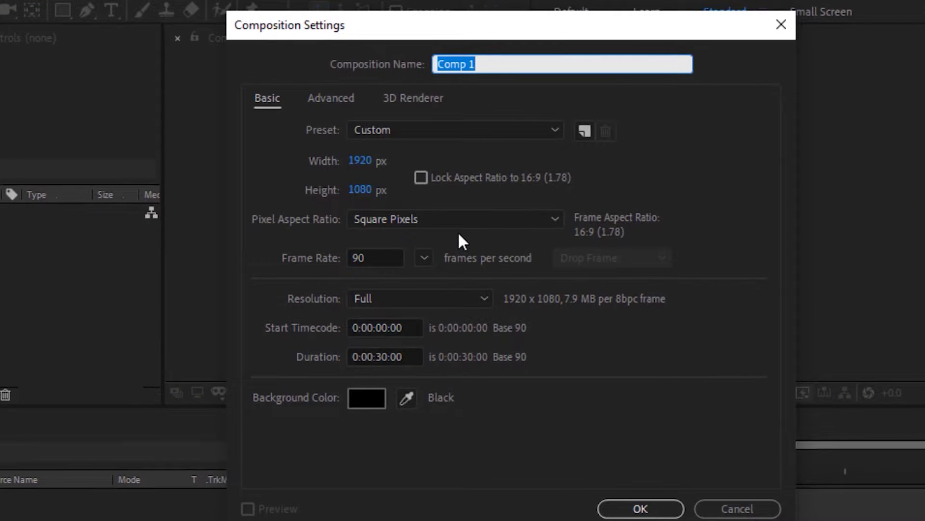
text(Main)
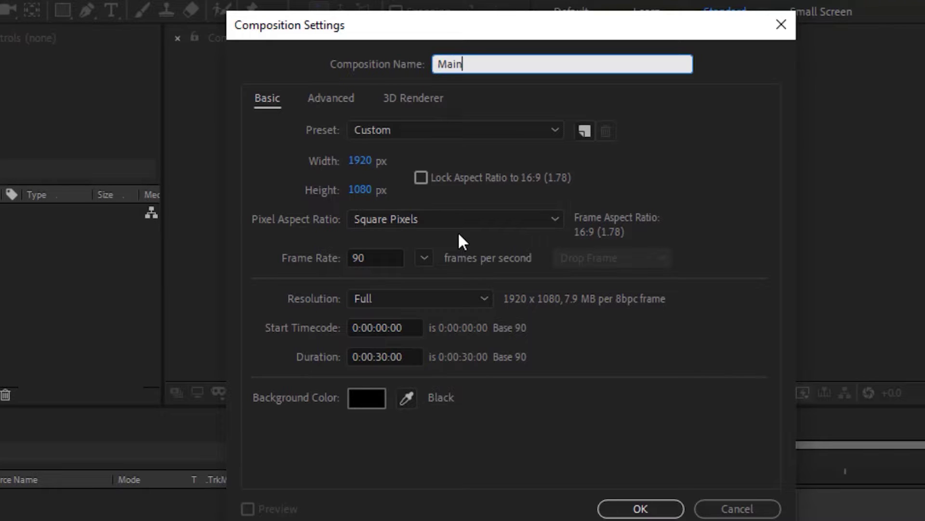
text(-1)
key(Tab)
key(Tab)
key(Tab)
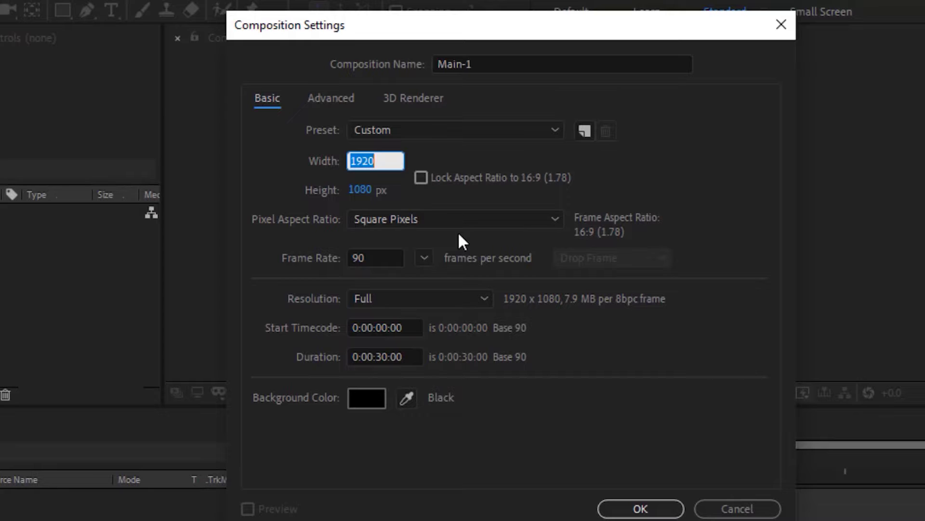
key(Tab)
key(Tab)
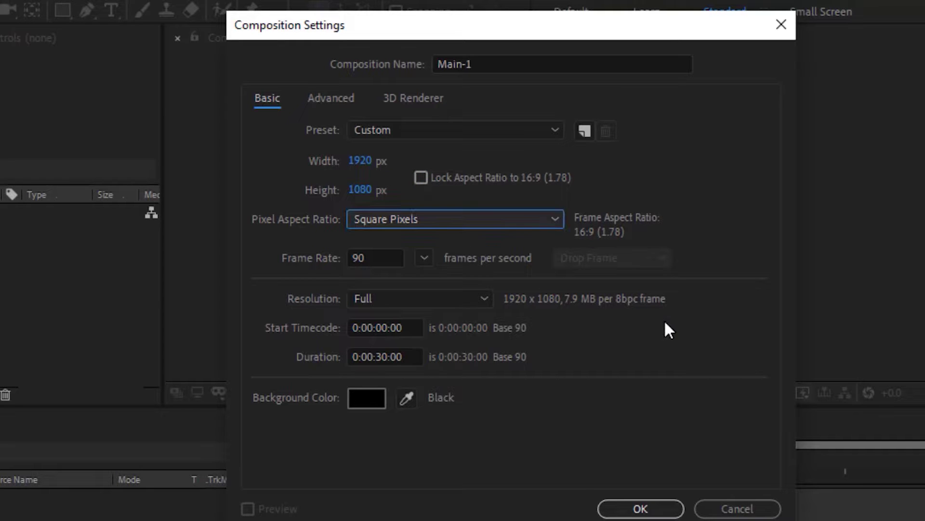
key(Tab)
text(90)
key(Tab)
key(Tab)
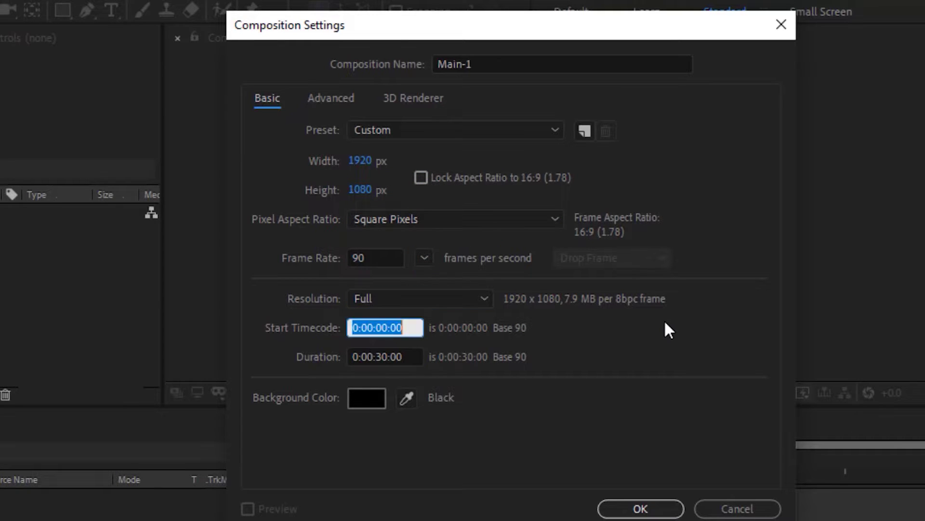
key(Tab)
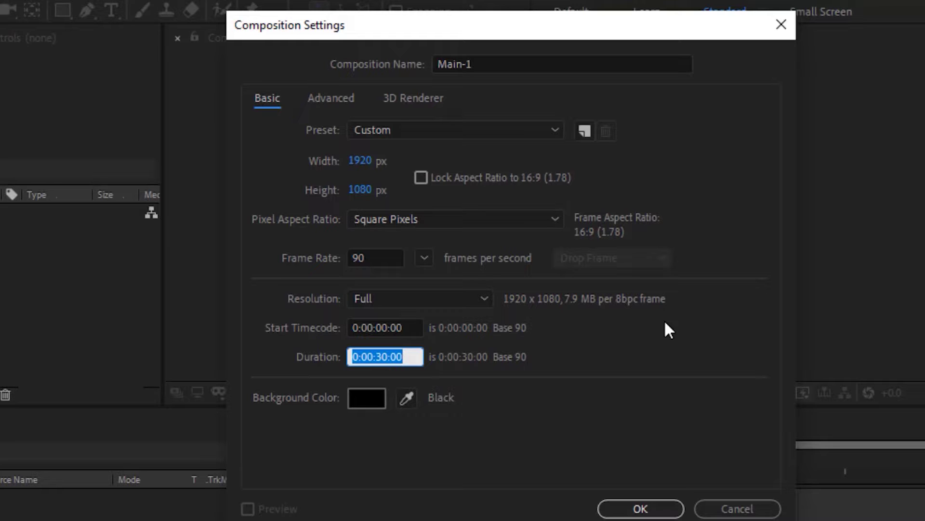
key(Escape)
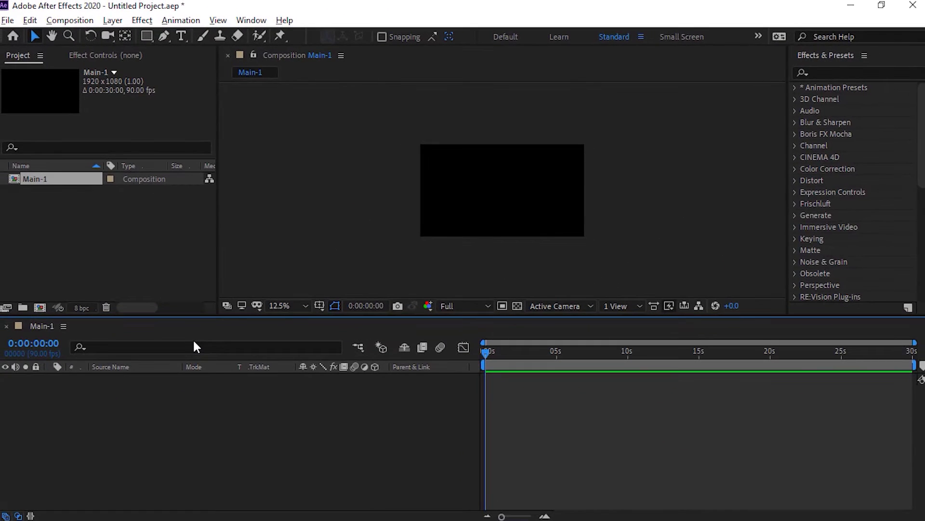
- Add a null object to the Main-1 composition and name the layer c/1
key(period)
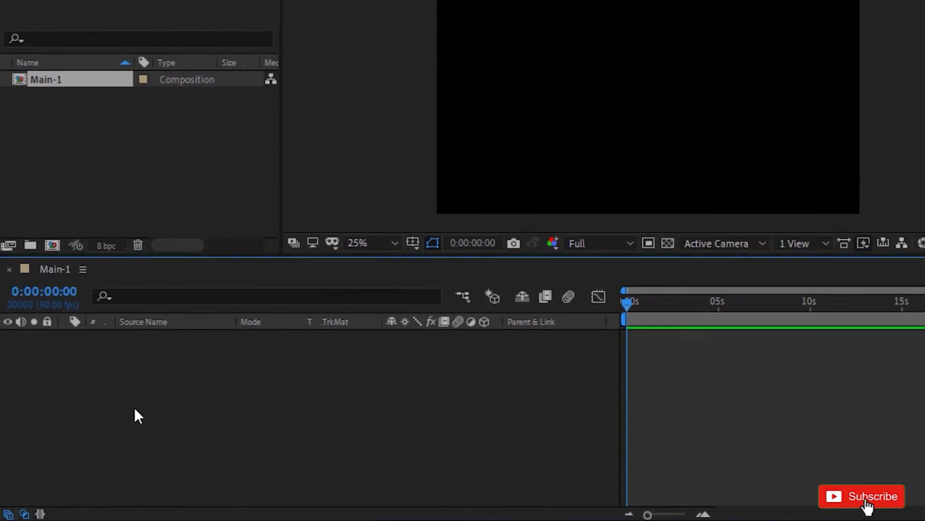
right_click(136, 410)
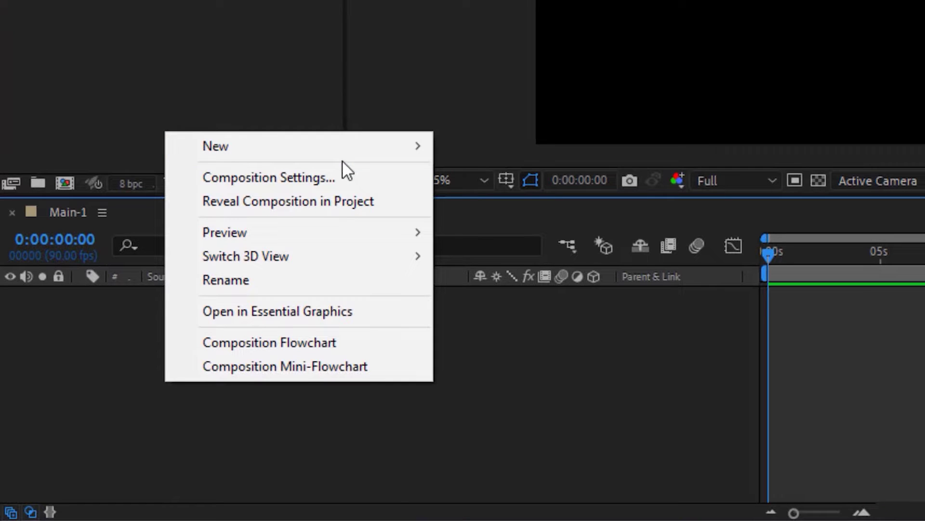
mouse_move(349, 148)
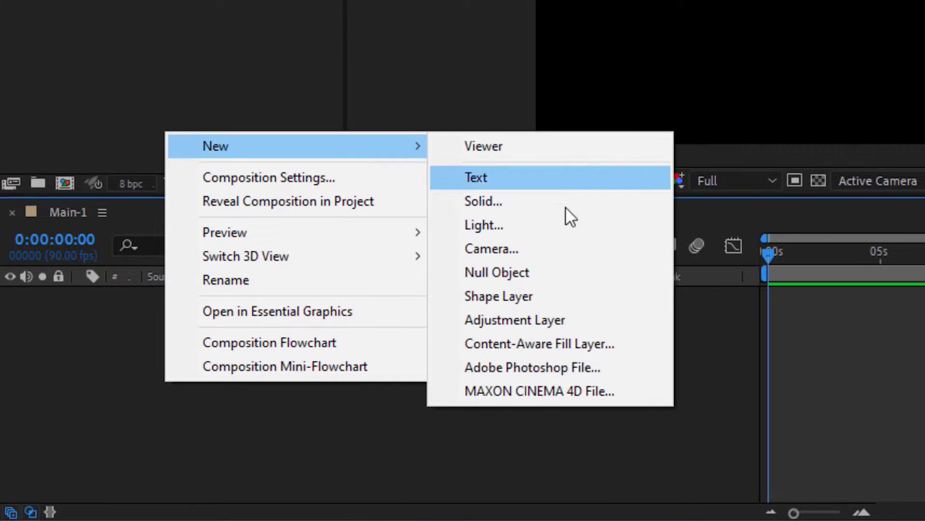
click(556, 280)
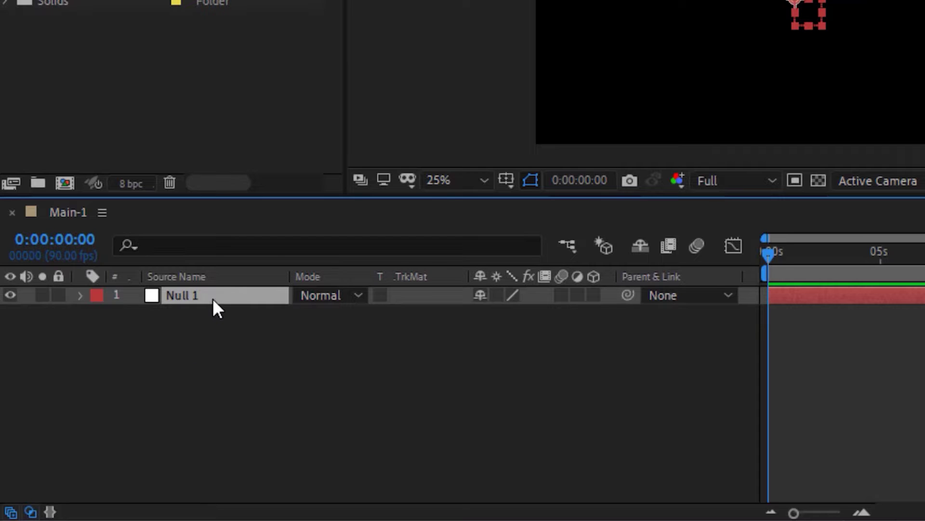
key(Return)
text(C/1)
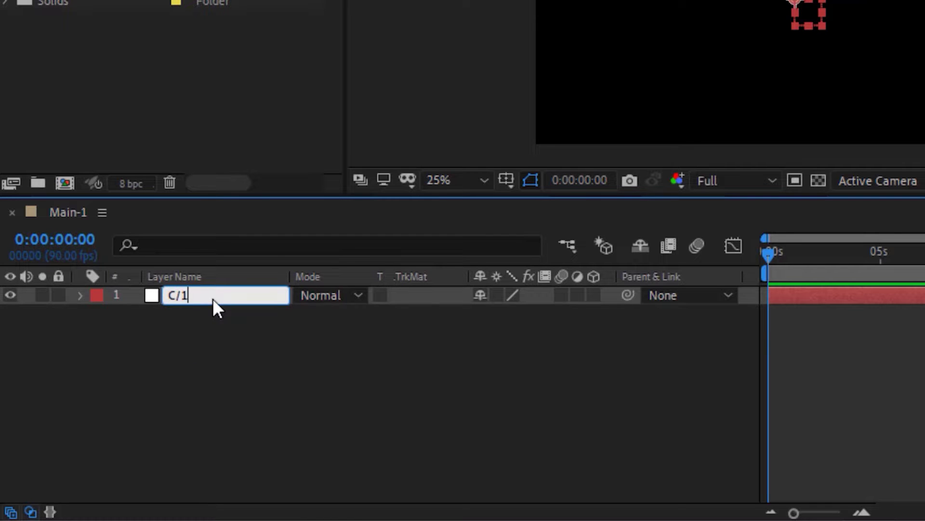
key(Return)
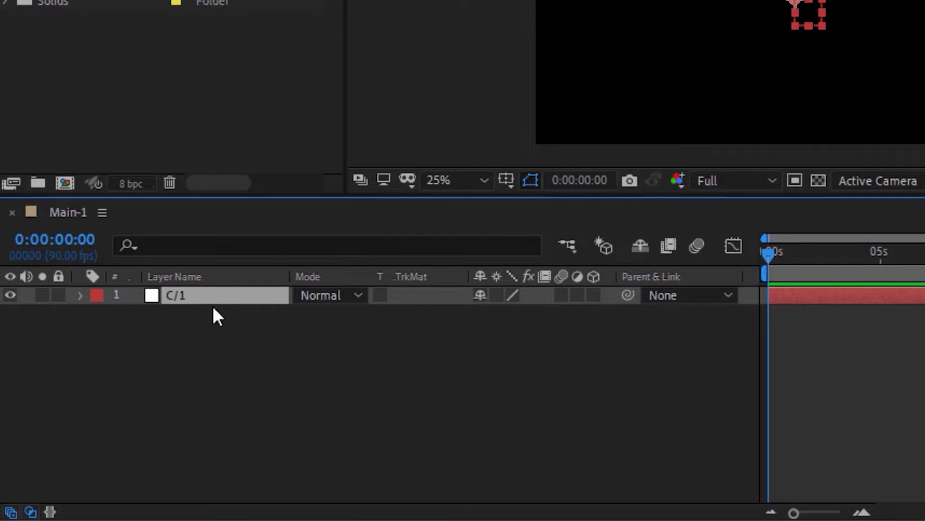
key(Return)
text(c/1)
key(Return)
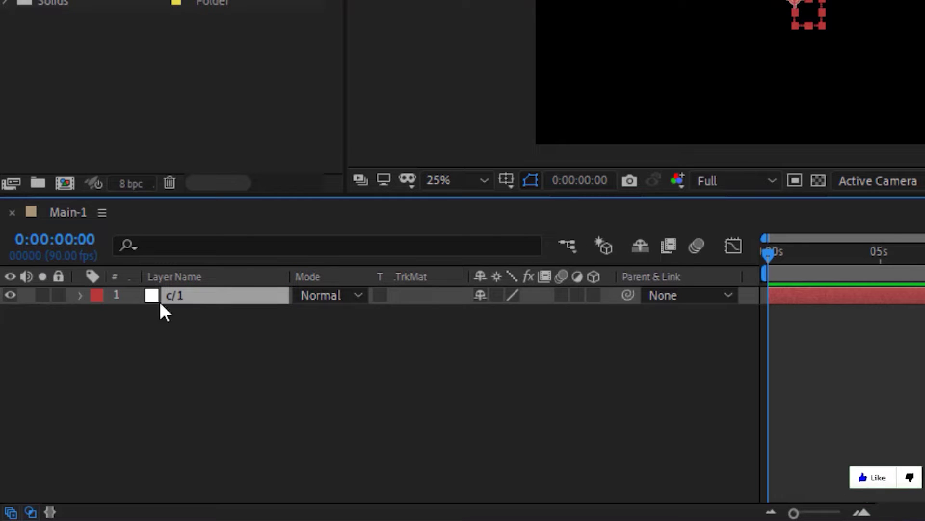
- Make the c/1 null a 3D layer
click(81, 296)
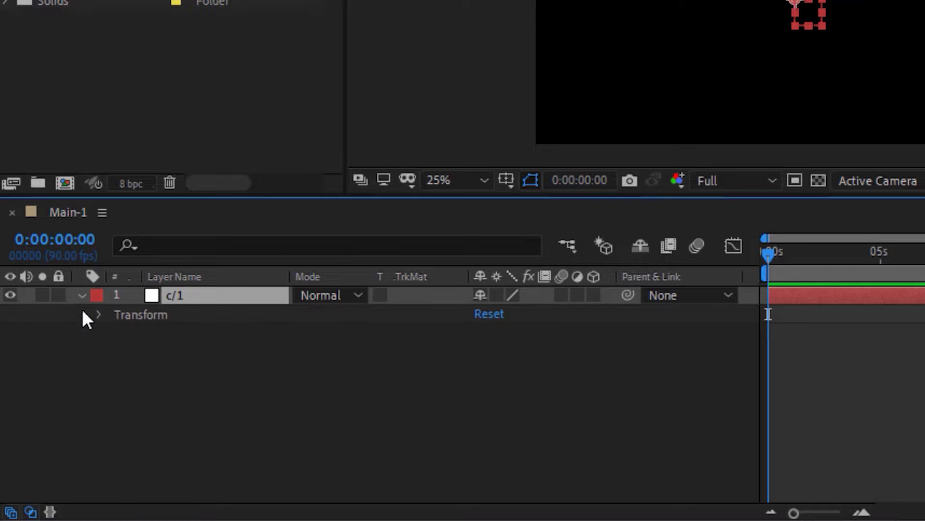
click(594, 295)
click(84, 391)
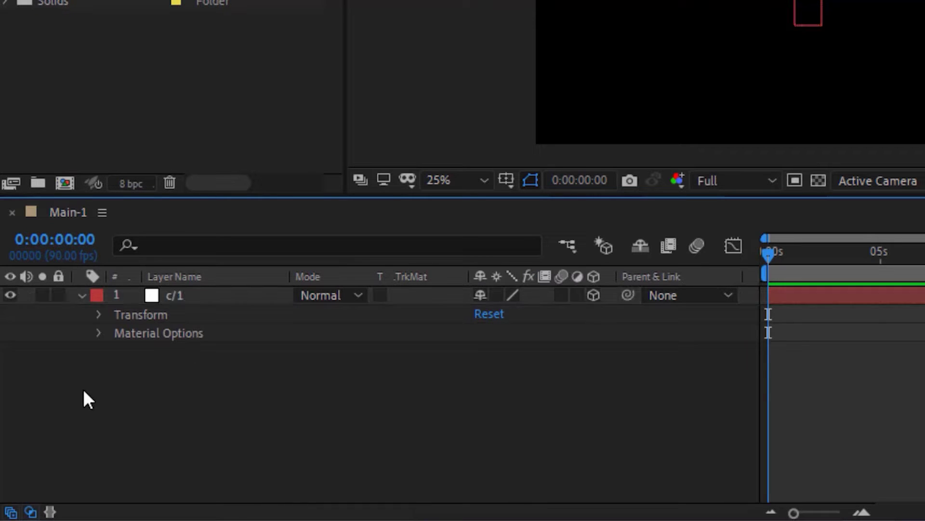
- Copy thisComp.layer("position/1").transform.position from the Notepad notes and apply it as the expression on c/1's Position
click(100, 316)
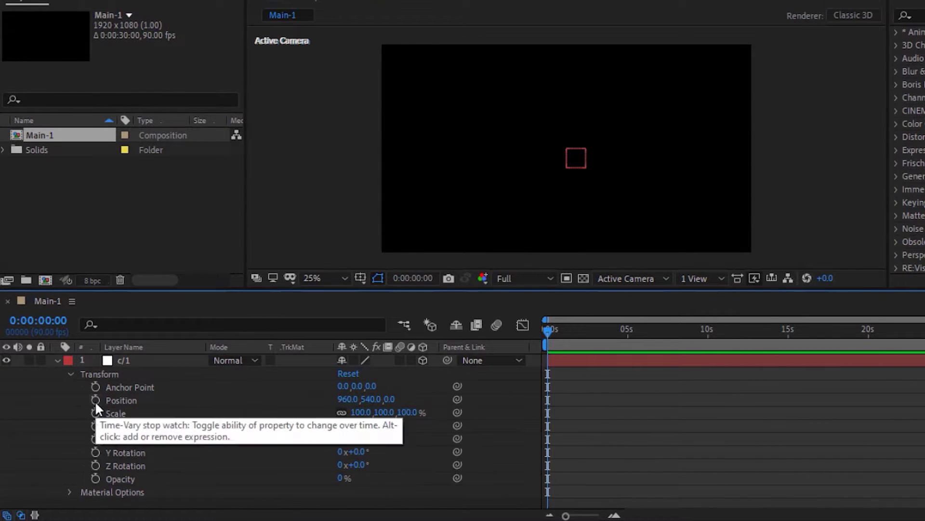
click(95, 401)
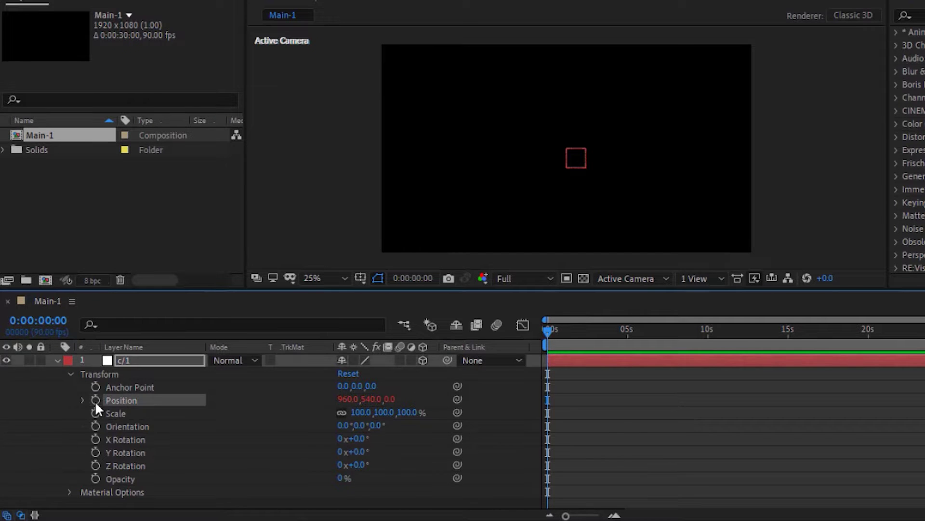
alt+click(96, 403)
key(alt+Tab)
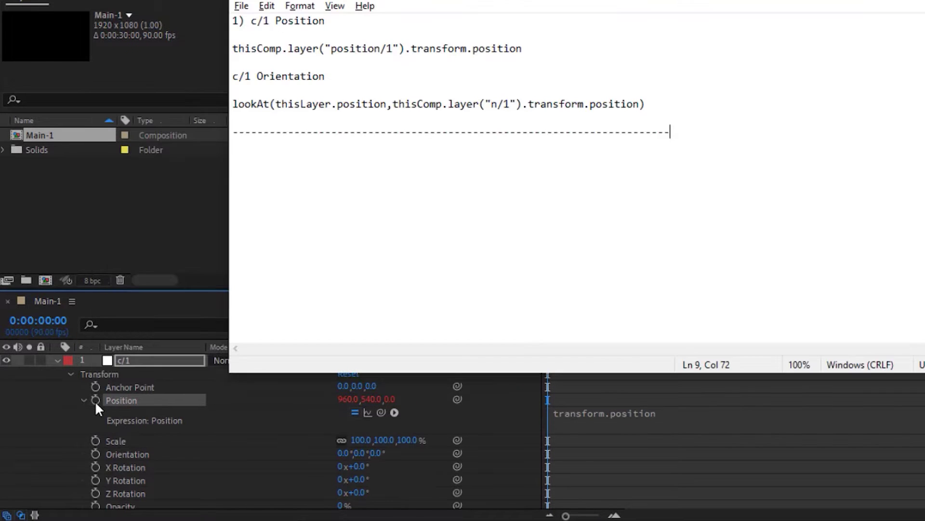
drag(233, 48, 539, 50)
key(ctrl+c)
key(alt+Tab)
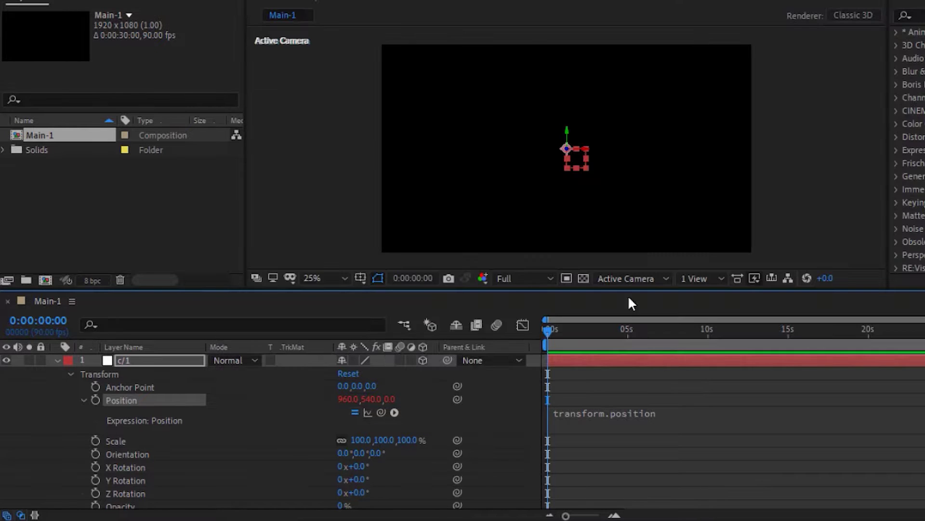
click(650, 422)
key(ctrl+v)
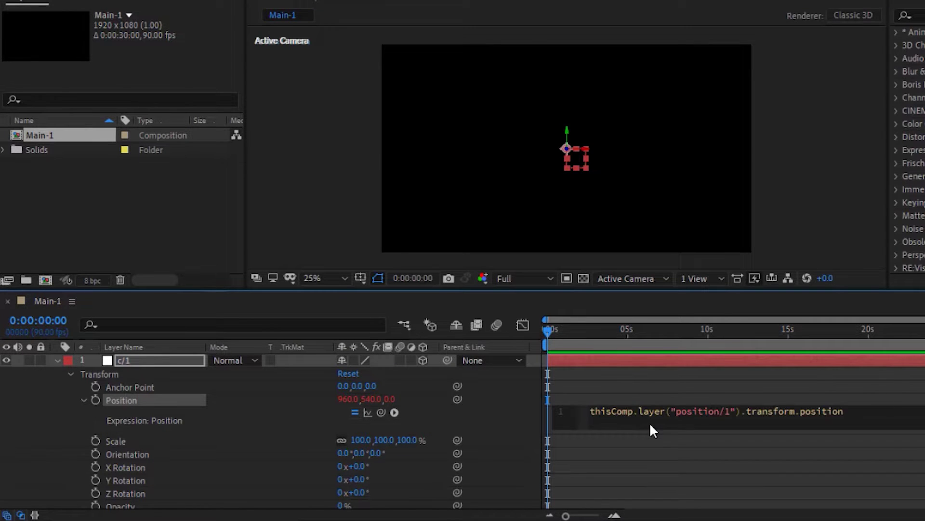
click(511, 428)
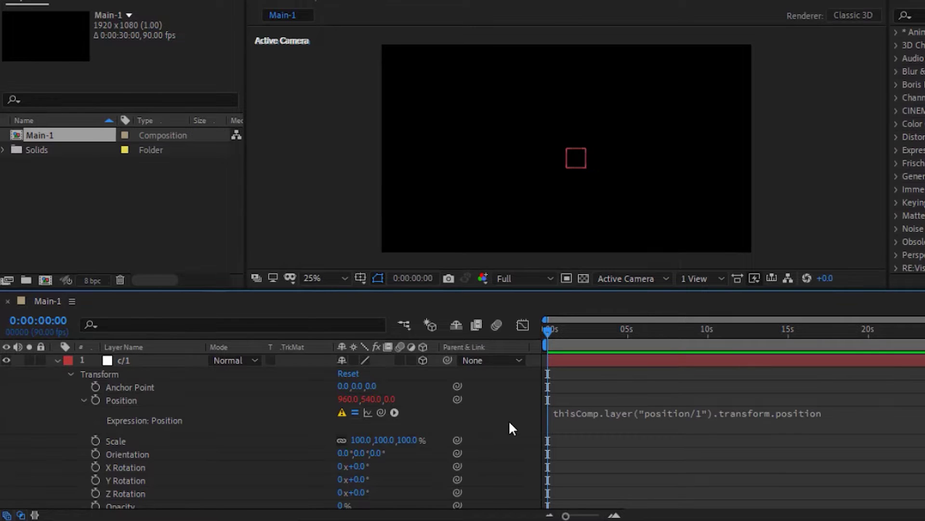
- Copy lookAt(thisLayer.position,thisComp.layer("n/1").transform.position) from the Notepad notes, apply it as c/1's Orientation expression, and collapse the layer
key(alt+Tab)
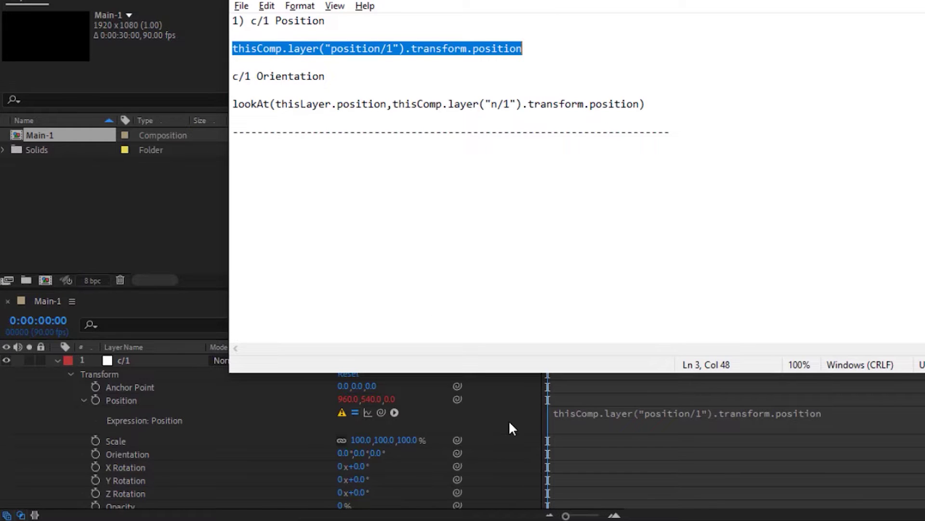
key(Down)
key(Down)
key(Down)
key(Down)
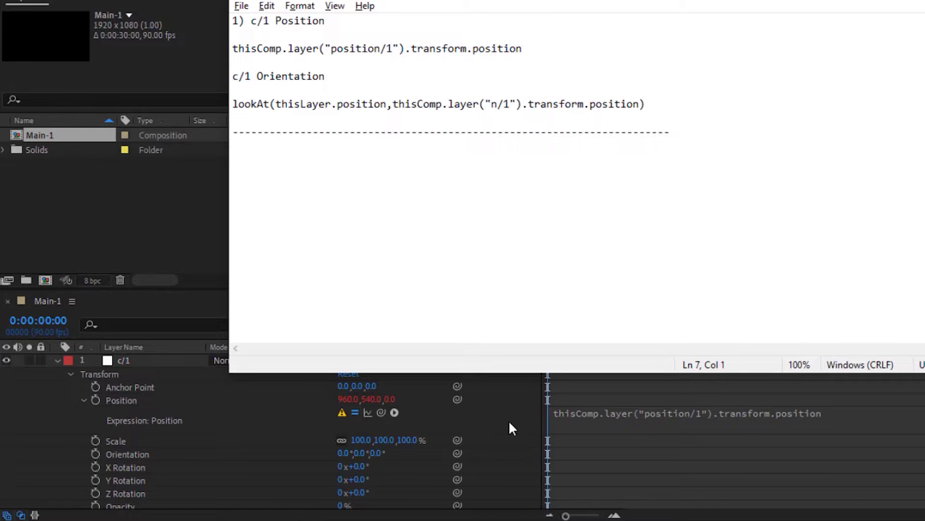
key(shift+End)
key(ctrl+c)
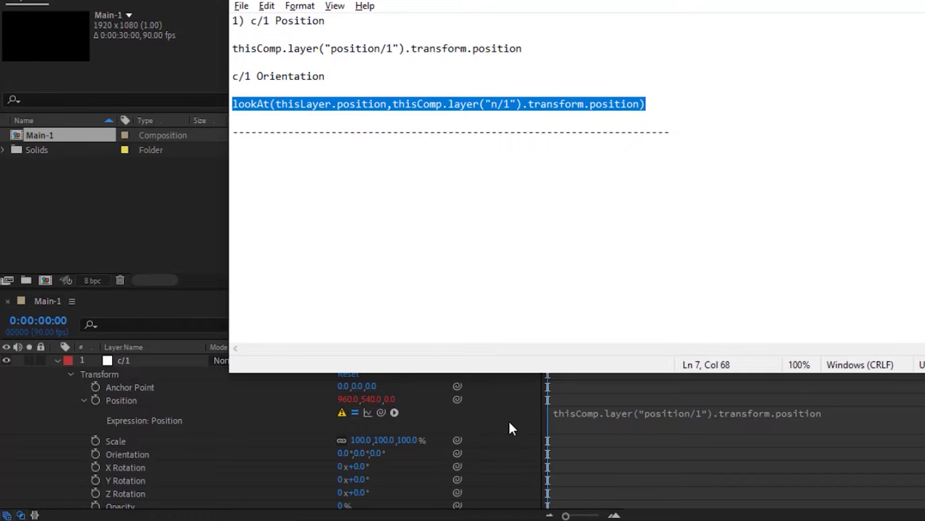
click(508, 427)
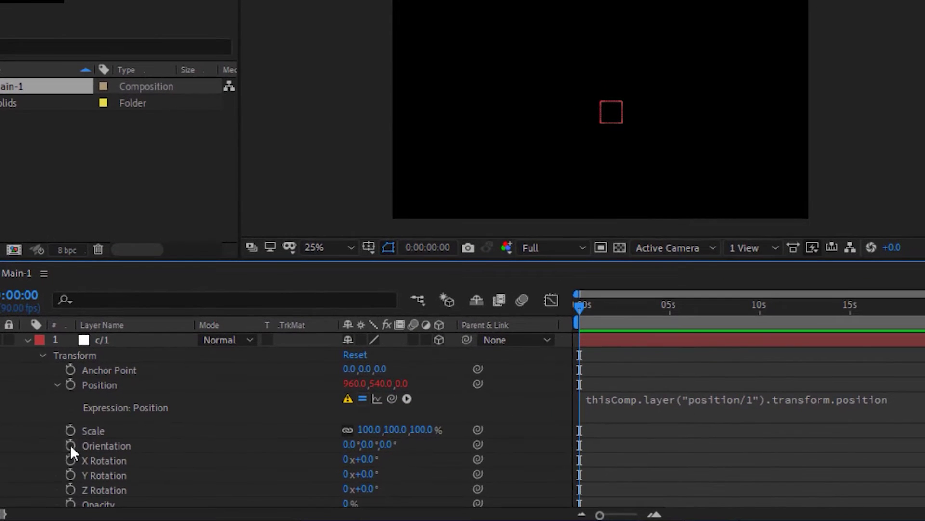
alt+click(71, 444)
key(ctrl+v)
click(519, 377)
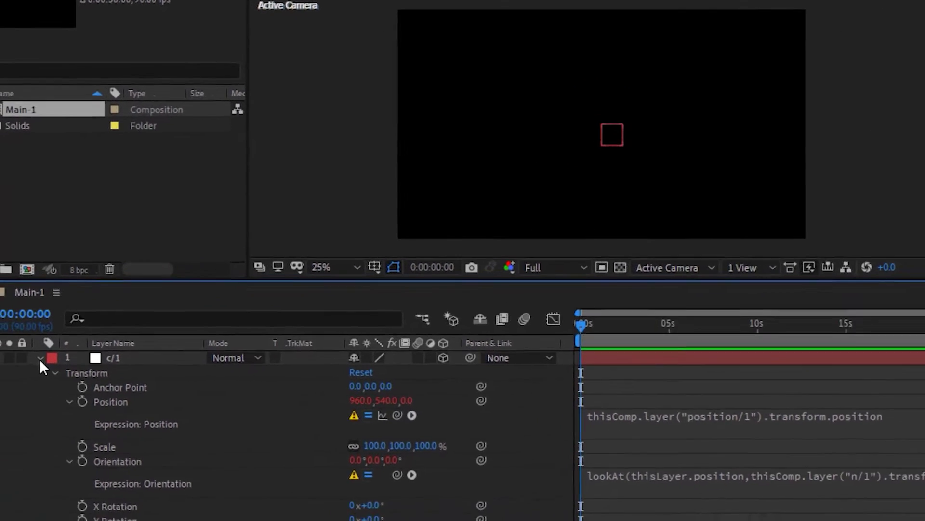
click(11, 386)
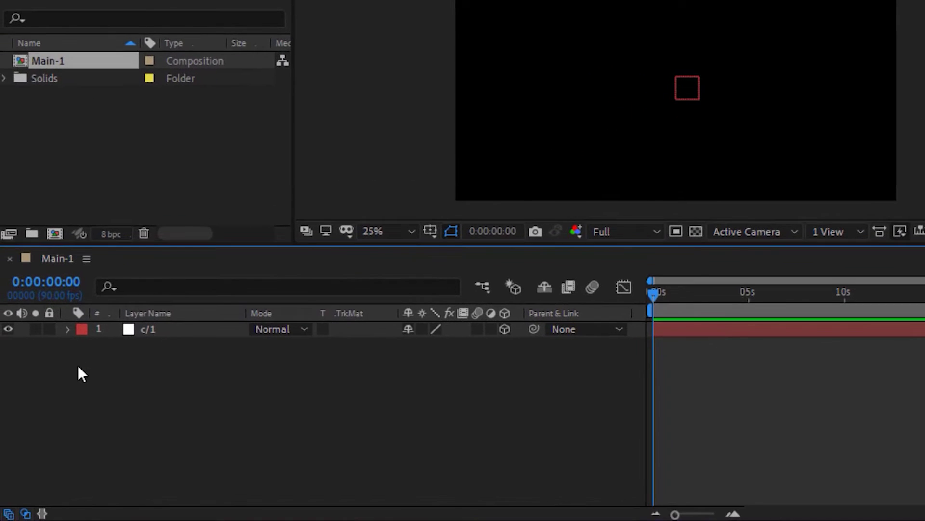
- Add a second null object named n/1 and make it a 3D layer
right_click(78, 366)
mouse_move(215, 169)
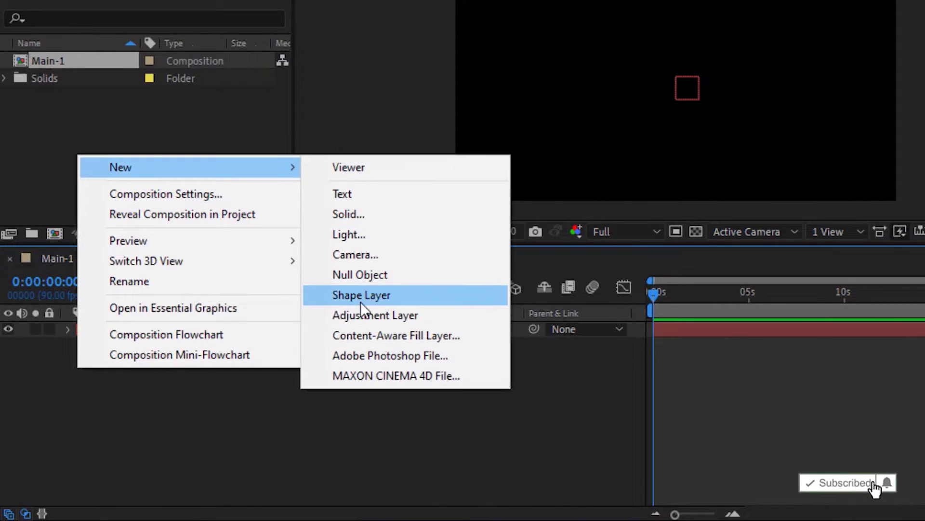
click(361, 273)
key(Return)
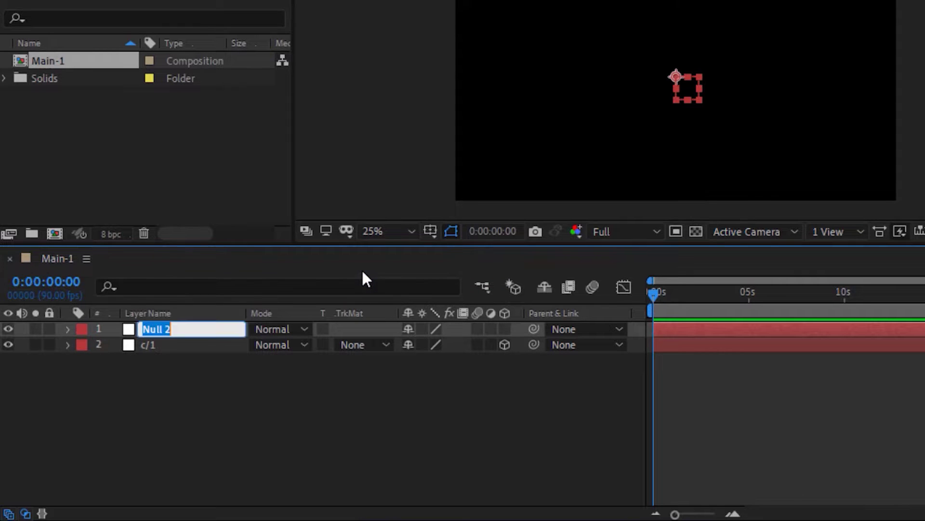
text(n/1)
key(Return)
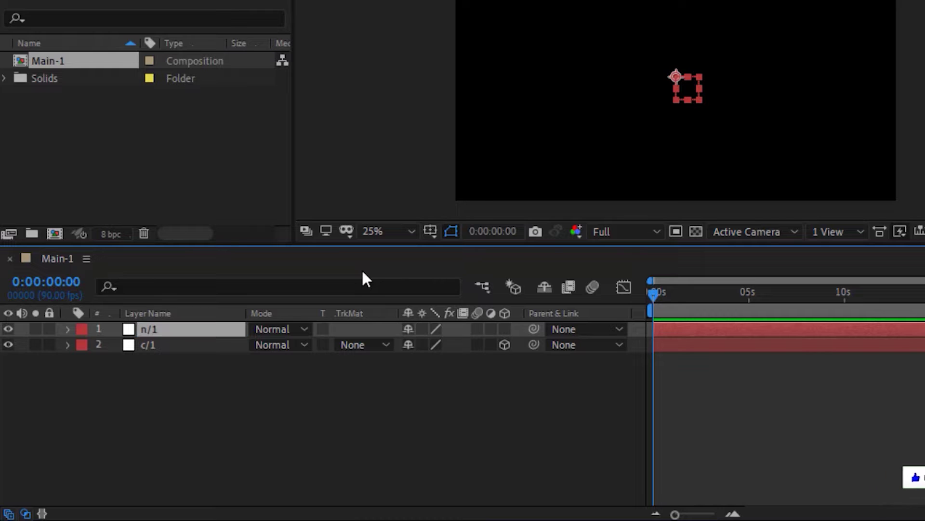
click(504, 328)
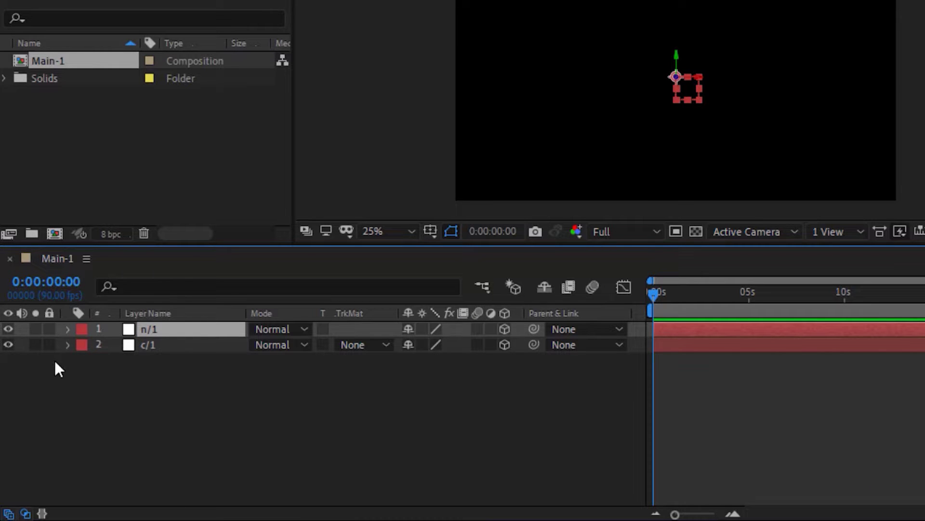
- Copy posterizeTime(3); wiggle(2,400) from the Notepad notes and apply it as the expression on n/1's Position
click(67, 345)
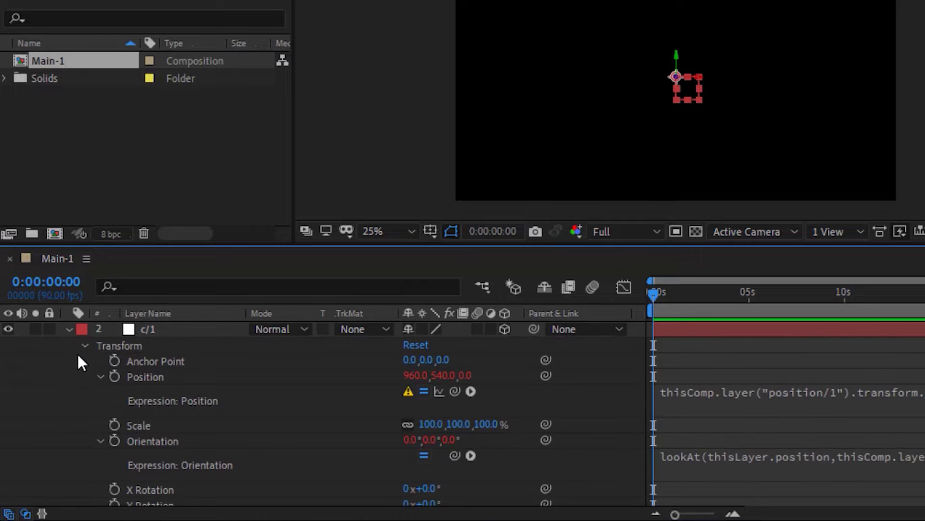
click(69, 328)
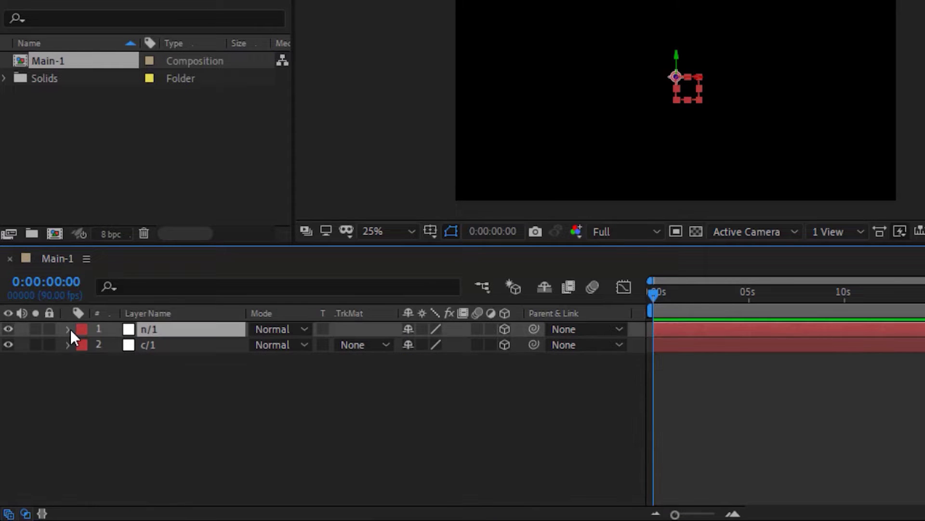
click(68, 329)
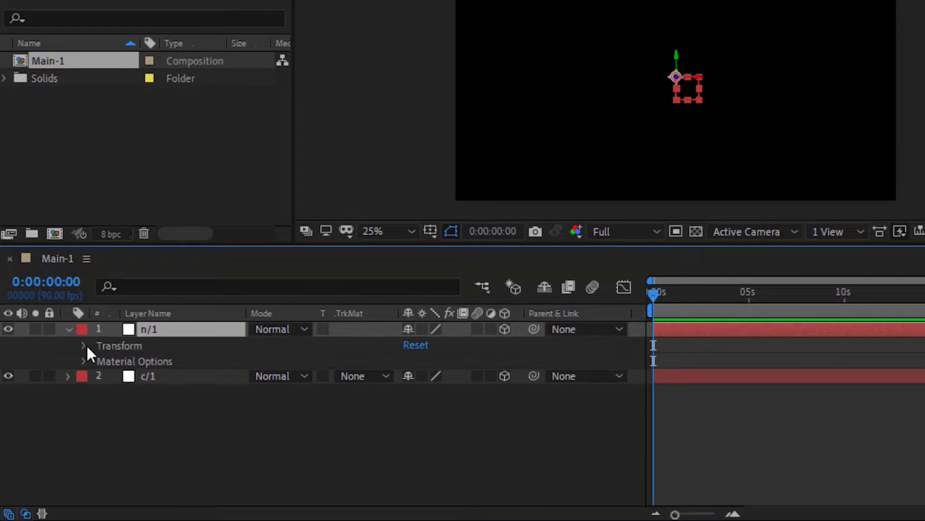
click(86, 344)
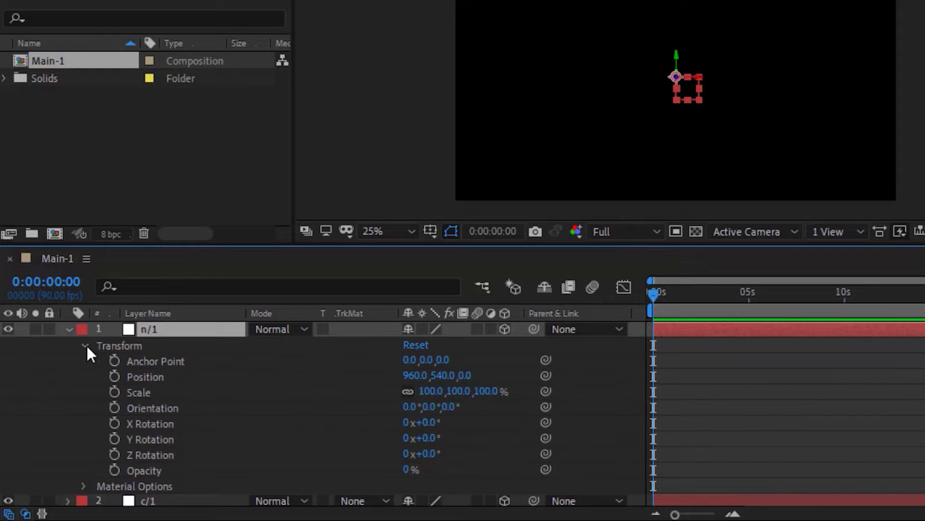
alt+click(114, 377)
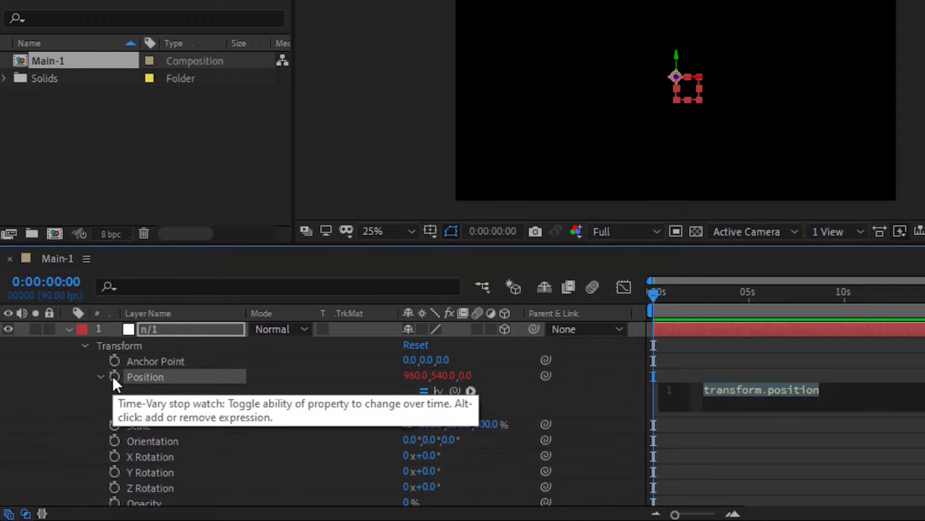
key(alt+Tab)
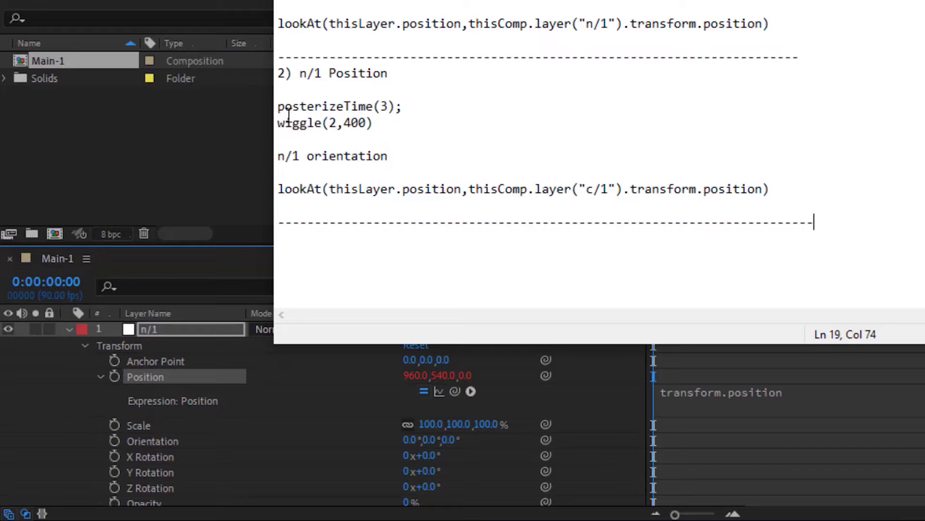
click(379, 124)
drag(279, 105, 390, 122)
key(ctrl+c)
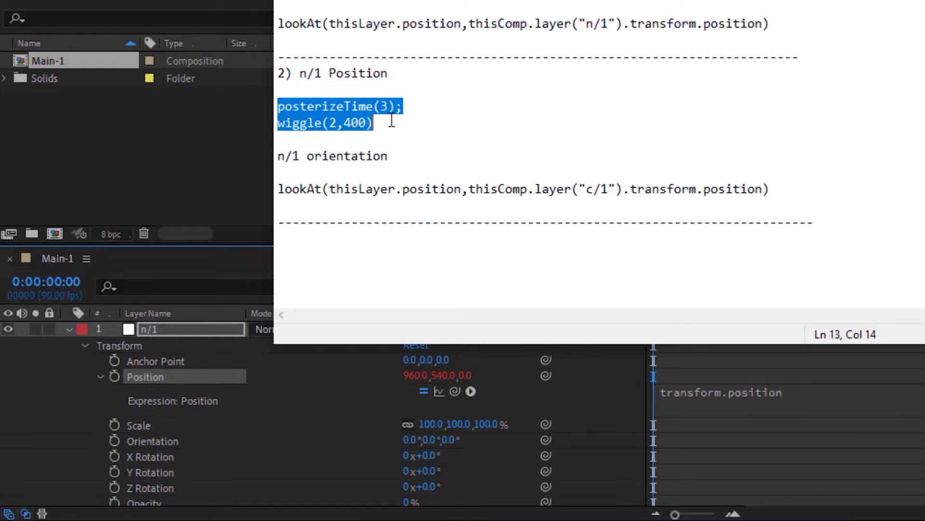
key(alt+Tab)
click(802, 391)
key(ctrl+v)
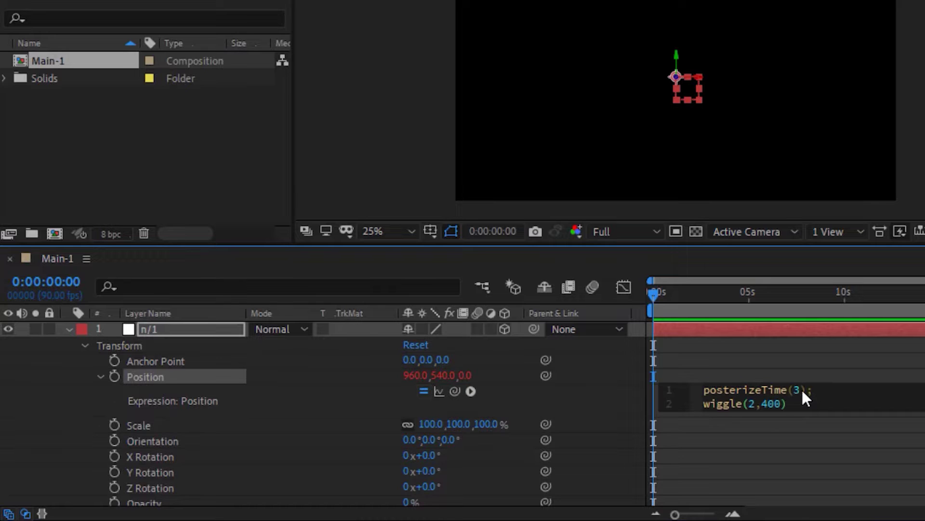
click(609, 388)
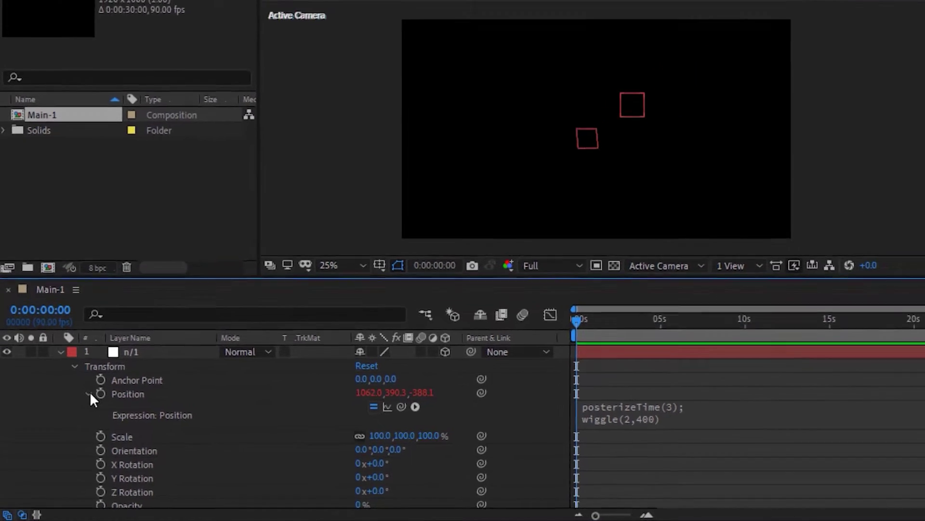
click(100, 376)
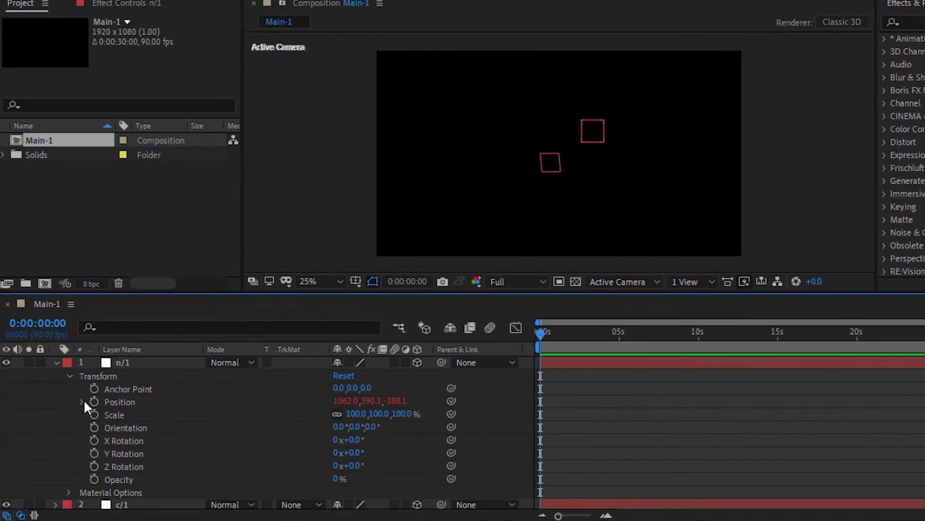
- Copy lookAt(thisLayer.position,thisComp.layer("c/1").transform.position) from the Notepad notes, apply it as n/1's Orientation expression, and collapse the layer
key(alt+Tab)
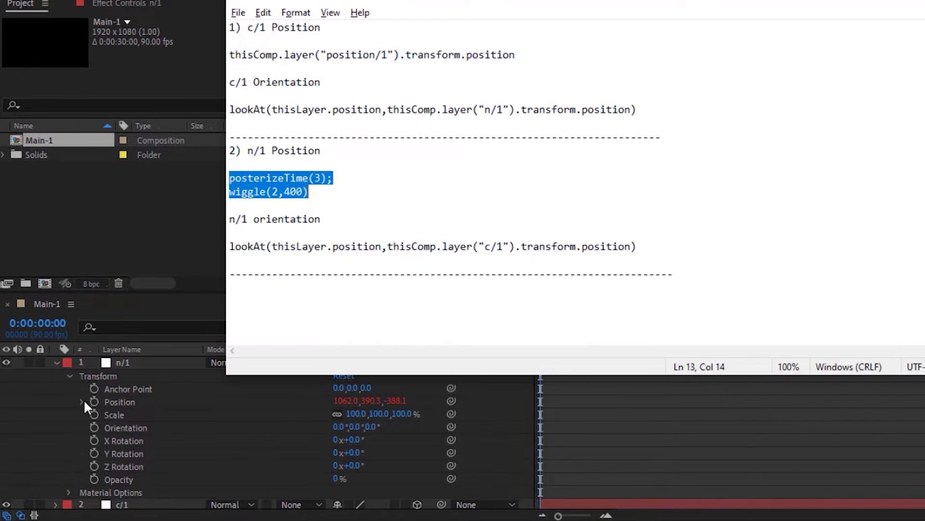
click(230, 246)
key(shift+End)
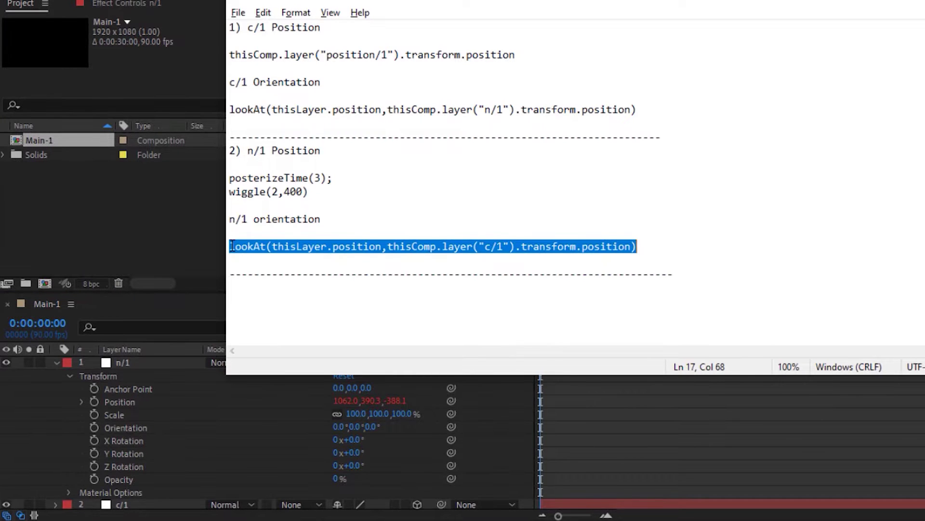
key(alt+Tab)
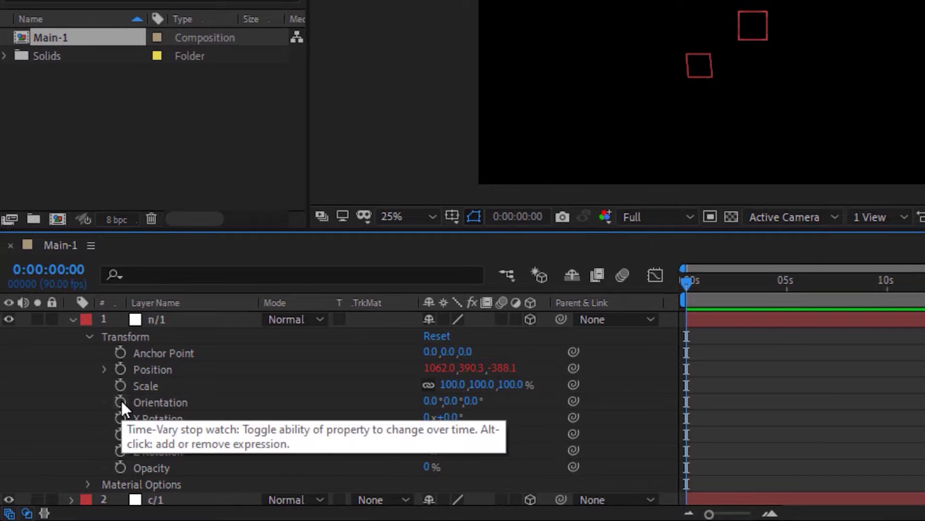
alt+click(121, 400)
key(ctrl+v)
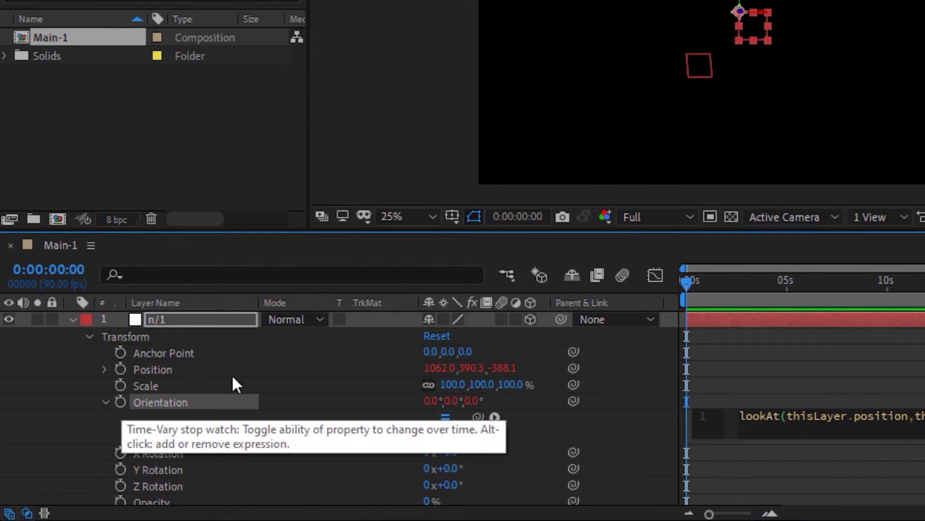
click(608, 432)
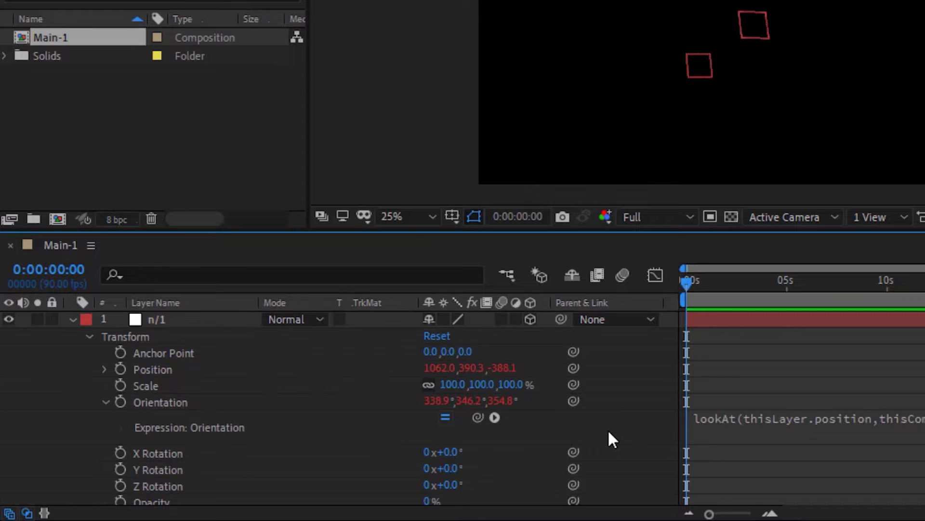
click(72, 319)
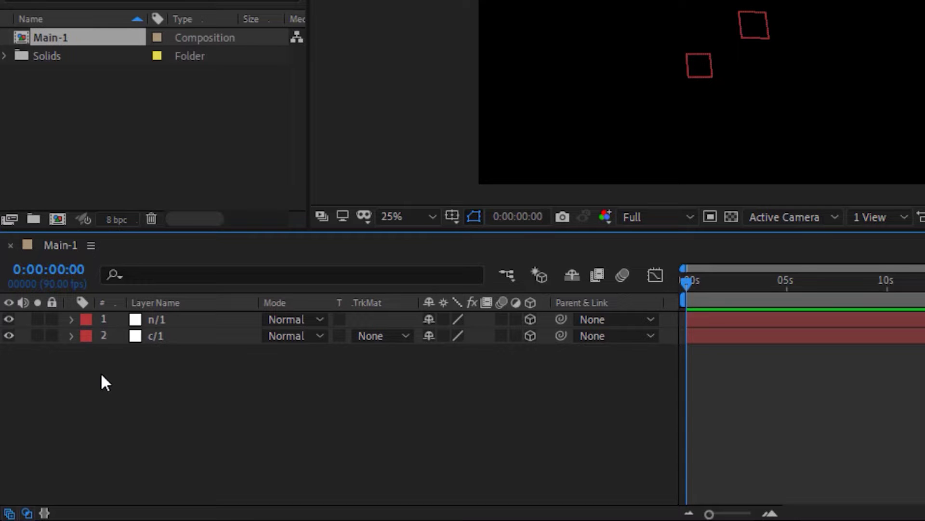
- Add a third null object named position/1 and make it a 3D layer
click(69, 336)
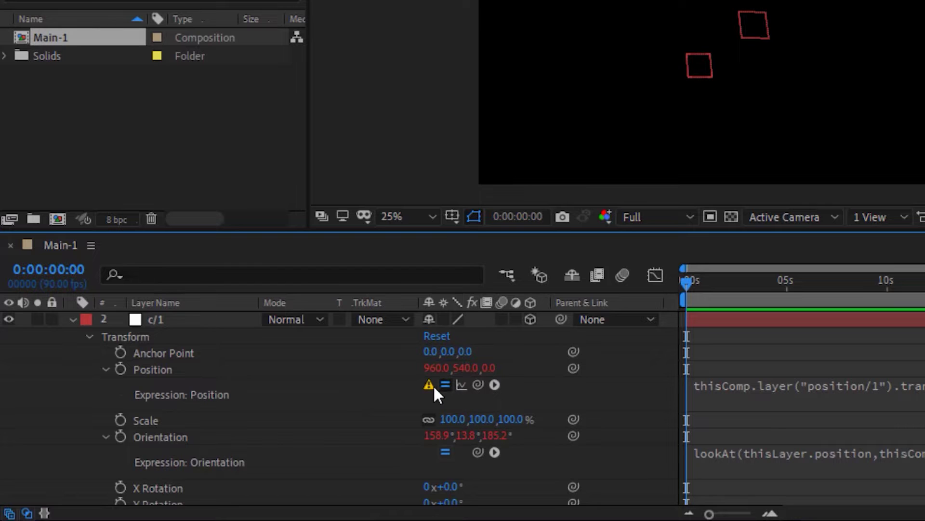
click(73, 320)
right_click(96, 399)
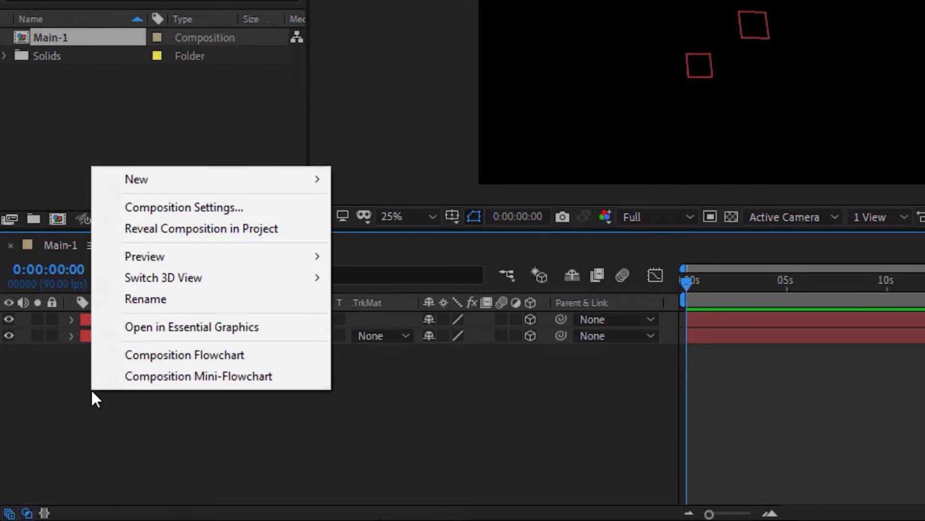
mouse_move(284, 189)
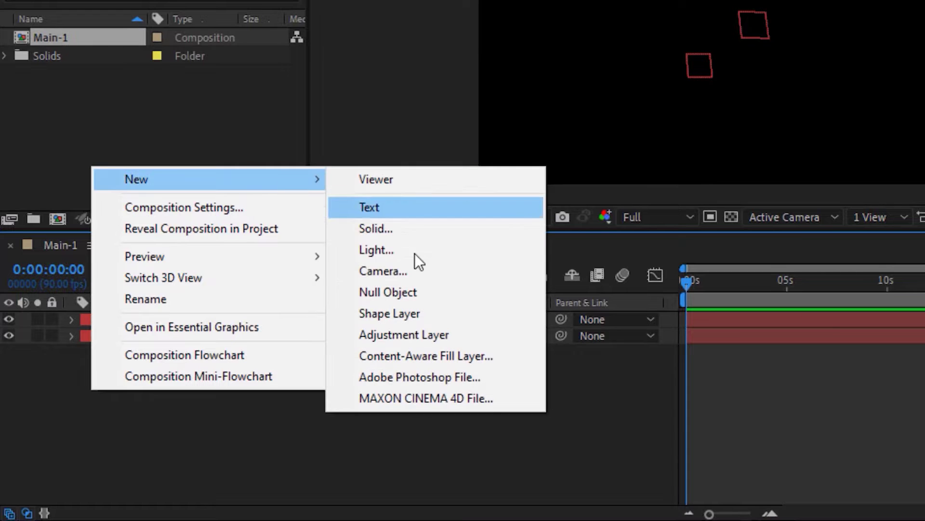
click(422, 293)
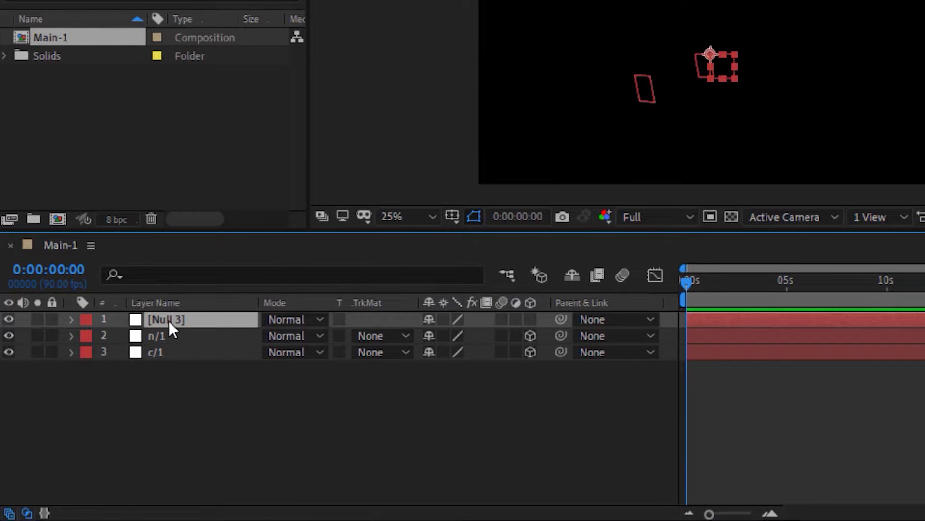
key(Return)
text(position/1)
click(330, 403)
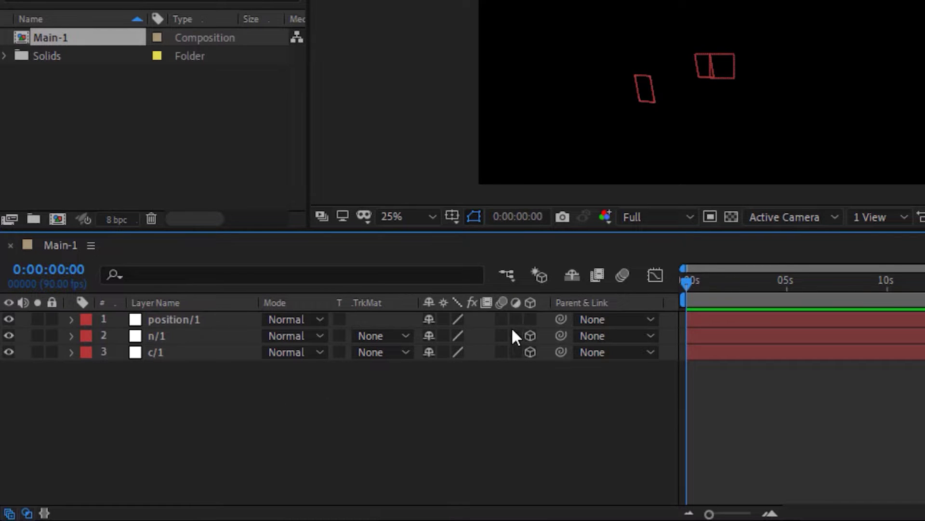
click(531, 319)
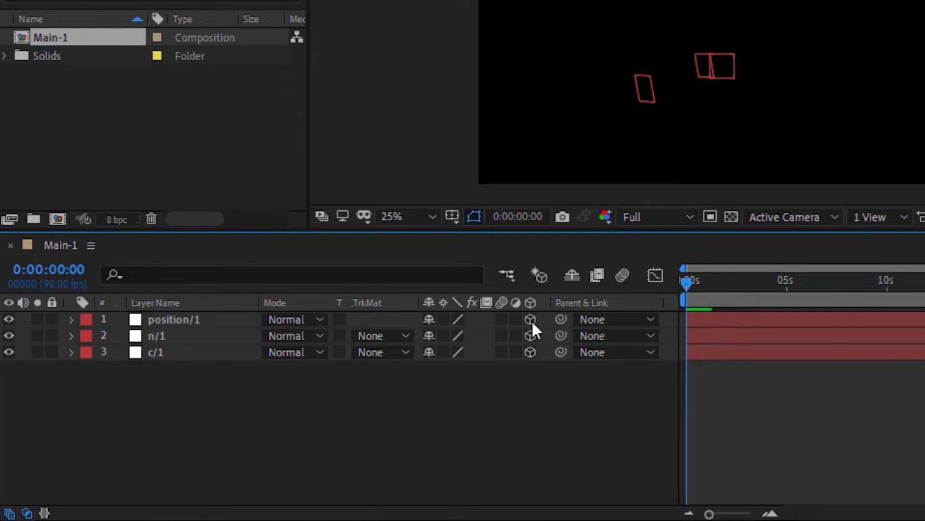
- Copy the position/1 expression with the parameter layer's Y and R sliders and S=Math.tan(time) from the Notepad notes, and apply it to position/1's Position
click(71, 319)
click(87, 335)
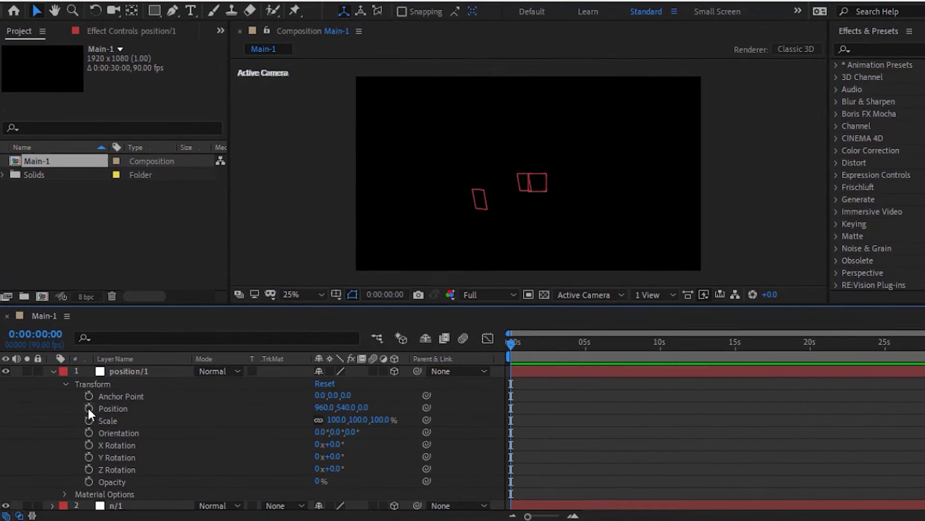
alt+click(94, 401)
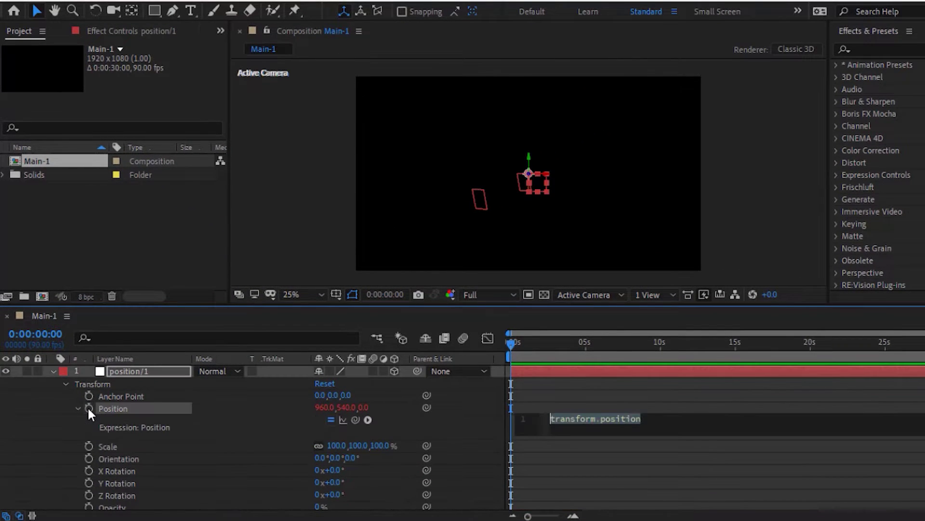
key(alt+Tab)
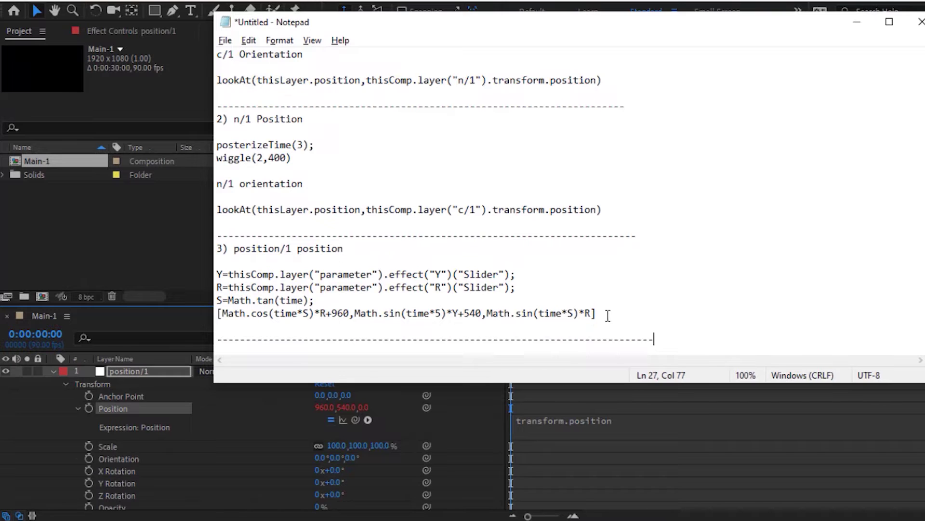
drag(612, 313, 218, 273)
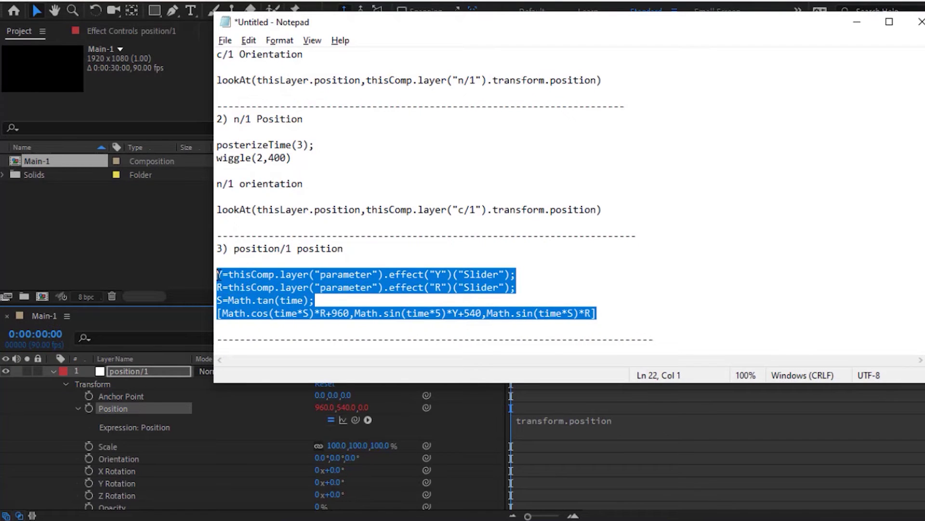
key(alt+Tab)
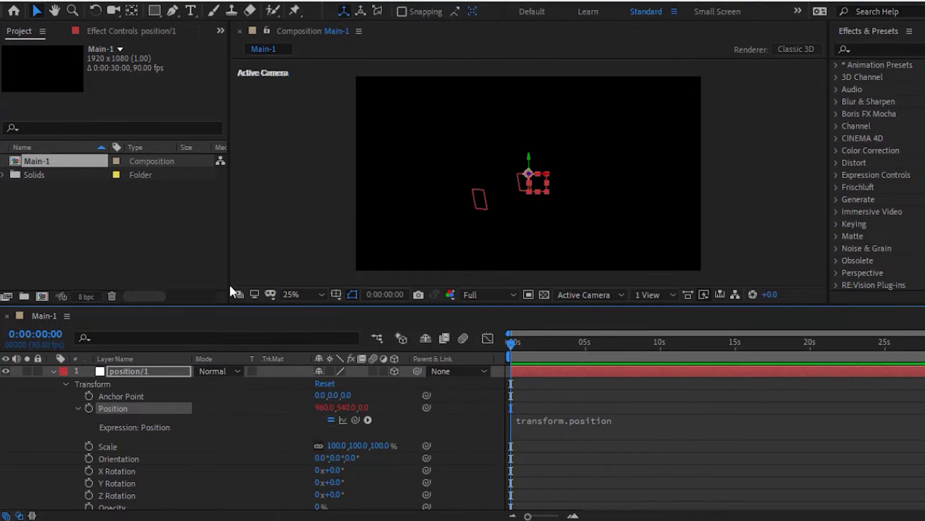
click(556, 414)
key(ctrl+v)
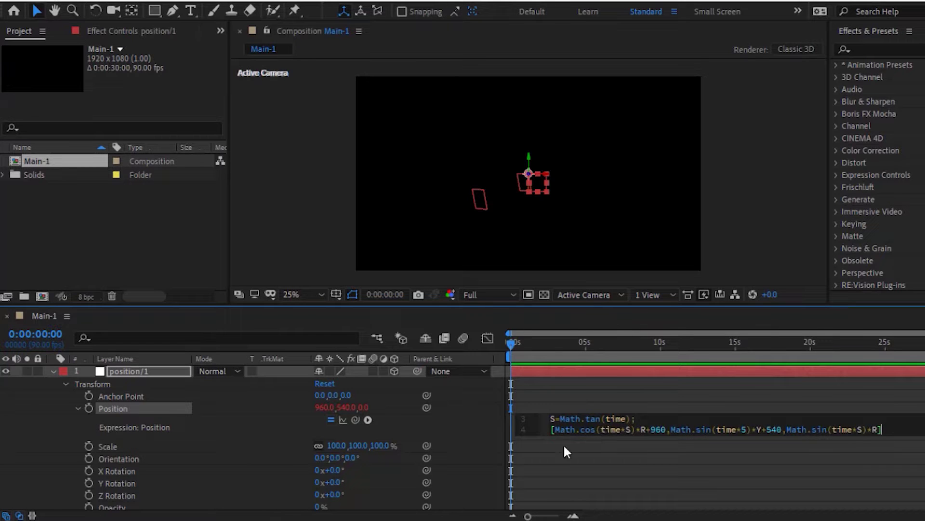
click(458, 423)
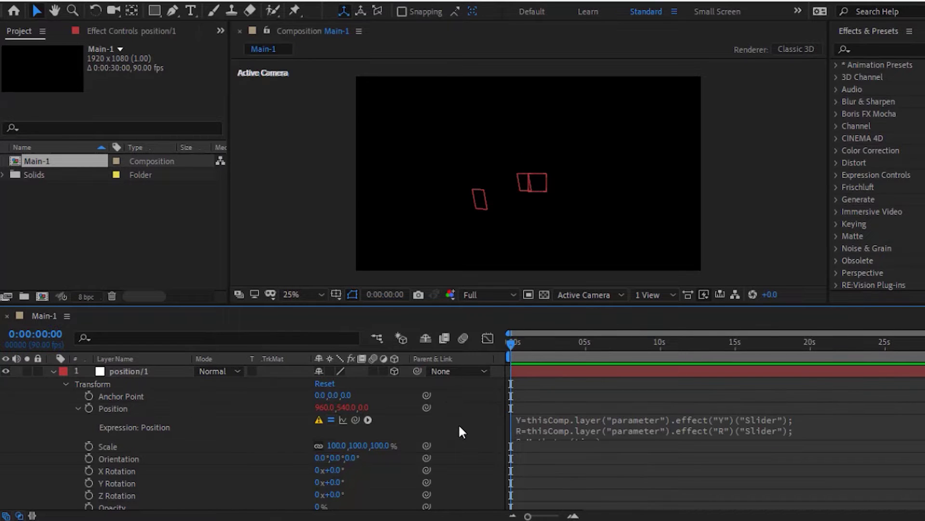
click(52, 372)
- Check the Position expressions of c/1 and position/1 for errors, and collapse both layers
click(54, 396)
scroll(53, 396, down, 2)
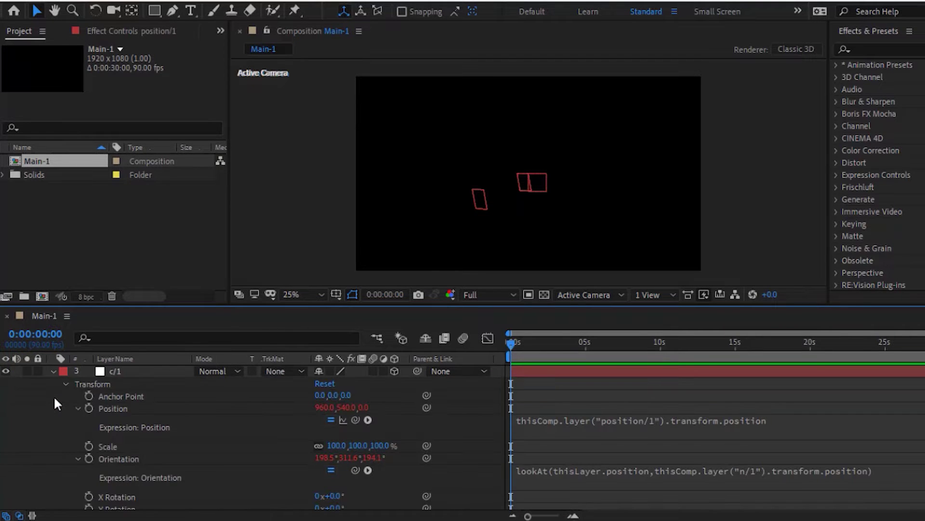
click(53, 370)
click(51, 370)
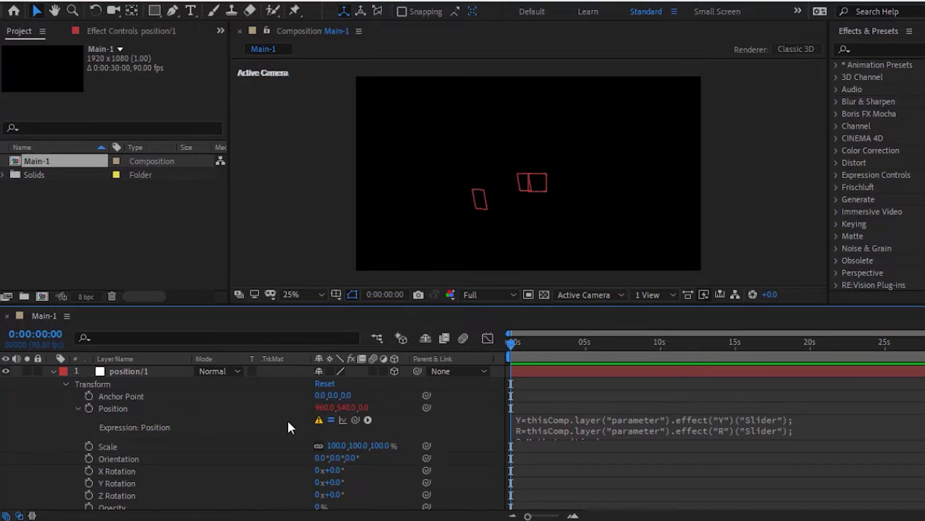
mouse_move(321, 423)
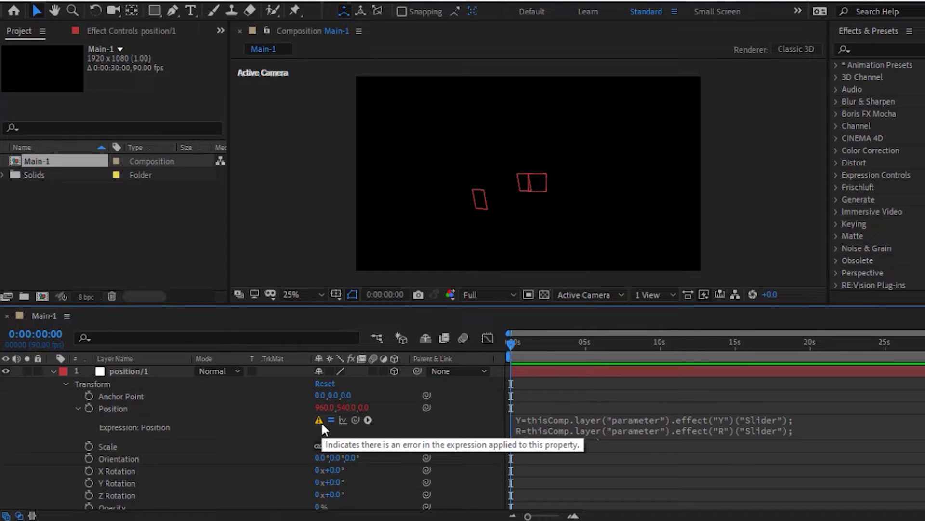
click(53, 371)
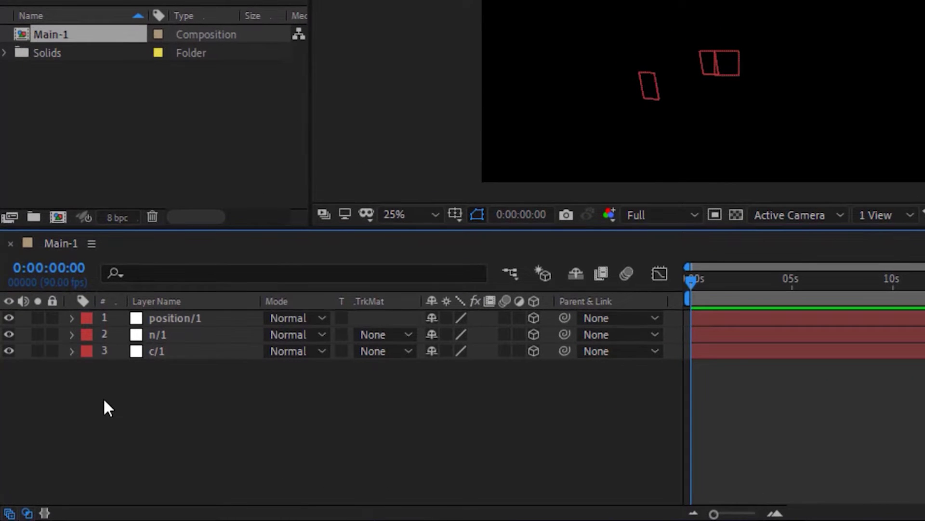
- Add a fourth null object to Main-1 and name it parameter
right_click(105, 400)
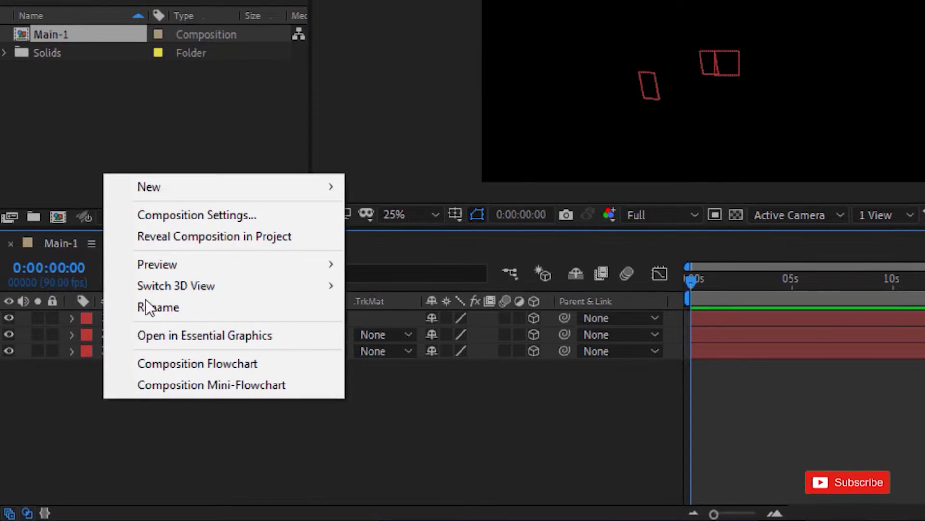
mouse_move(296, 182)
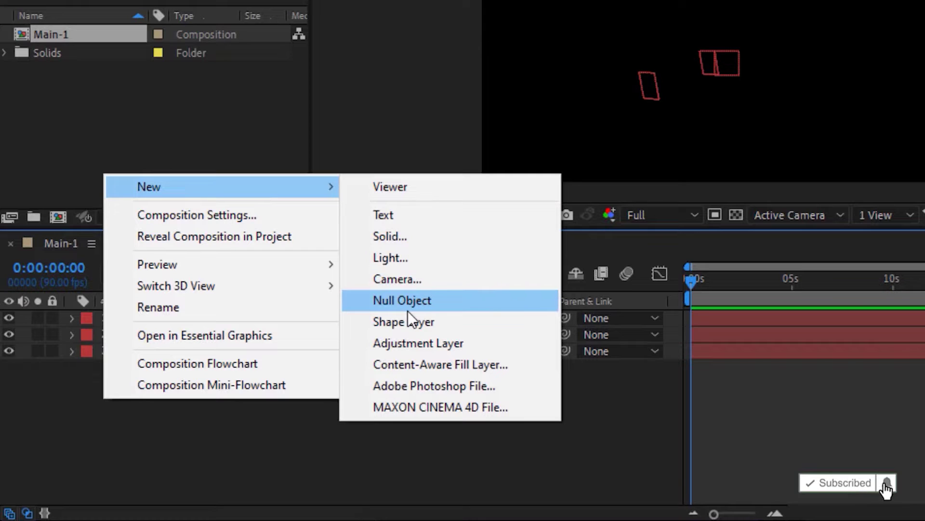
click(418, 301)
key(Return)
text(parameter)
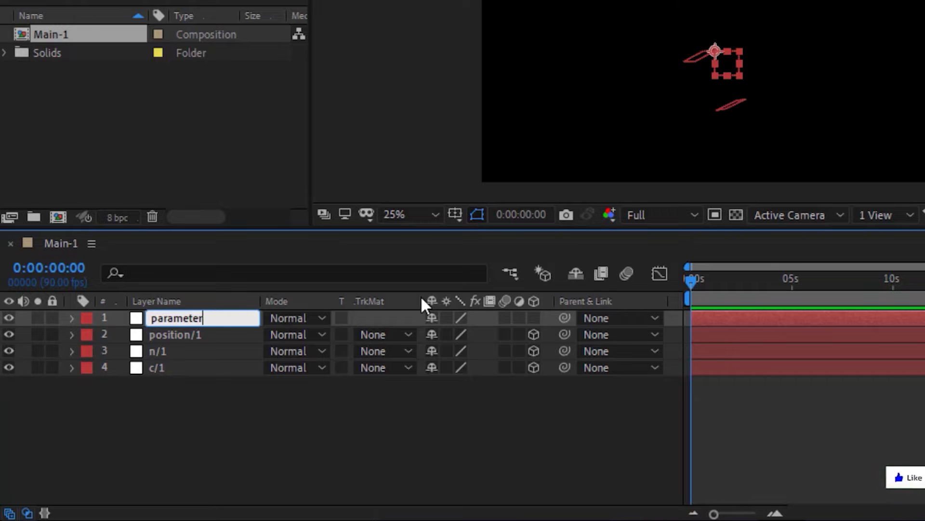
key(Return)
- Find the Slider Control effect, apply it to the parameter layer, and rename the effect Y
drag(422, 304, 627, 302)
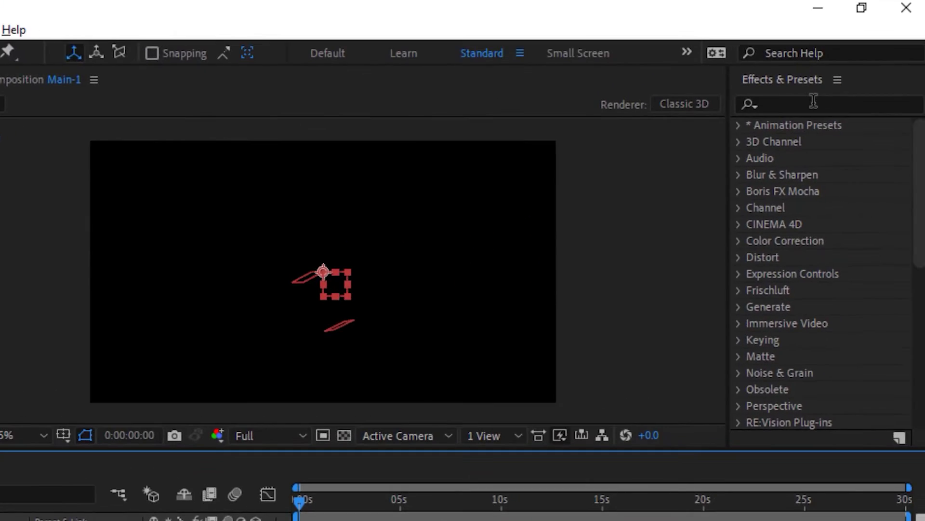
click(924, 0)
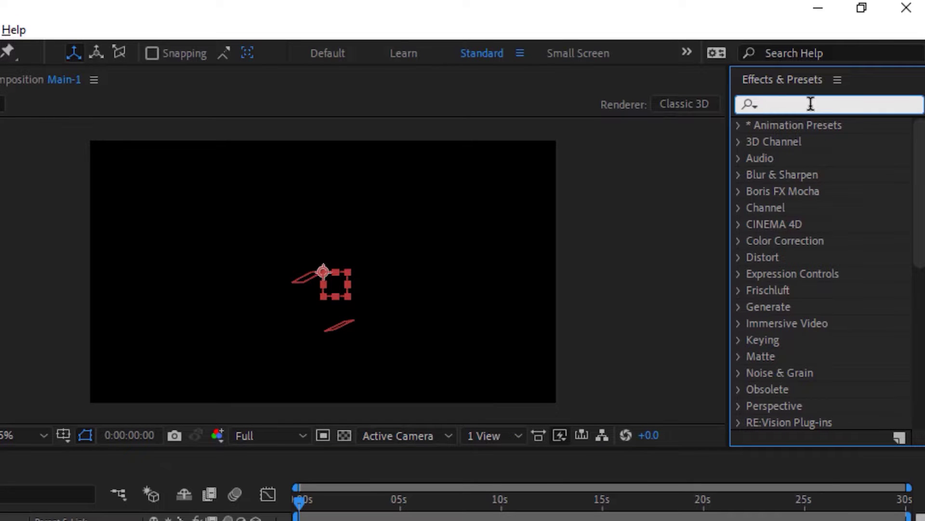
text(slider)
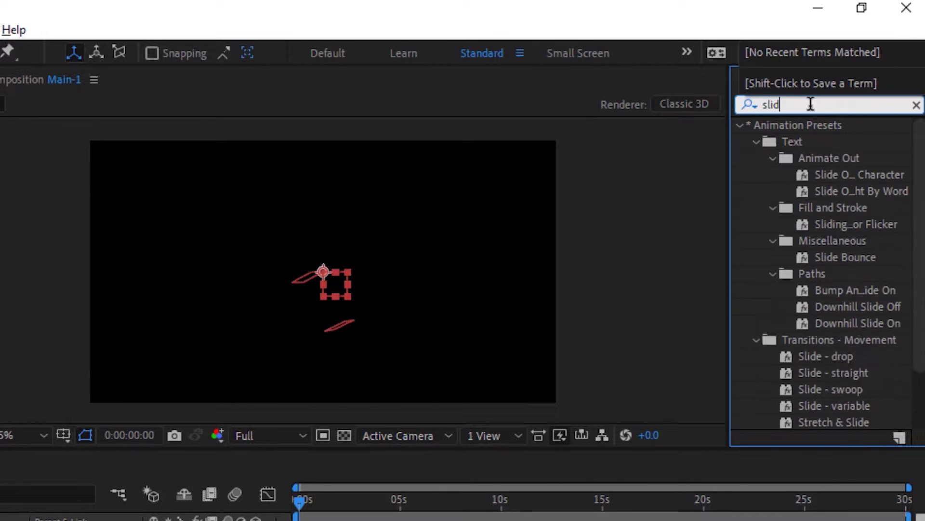
drag(841, 141, 152, 281)
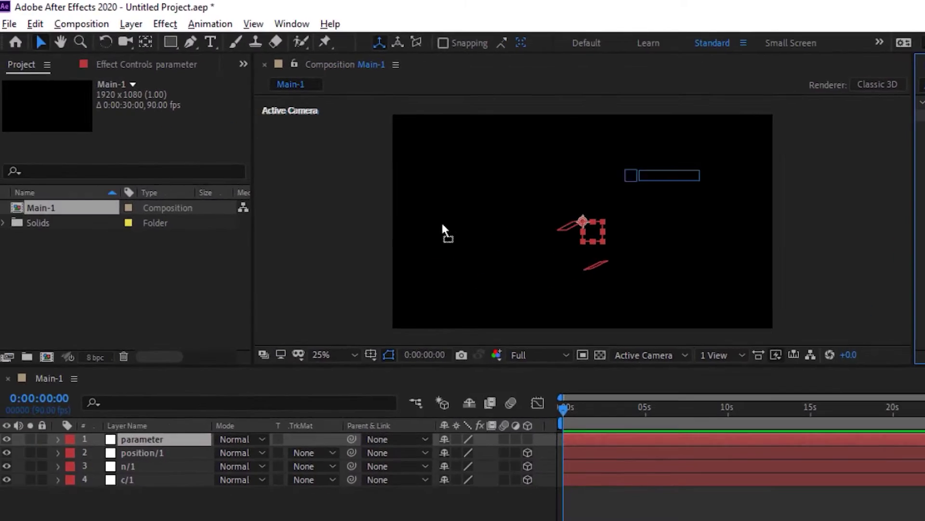
drag(443, 229, 181, 436)
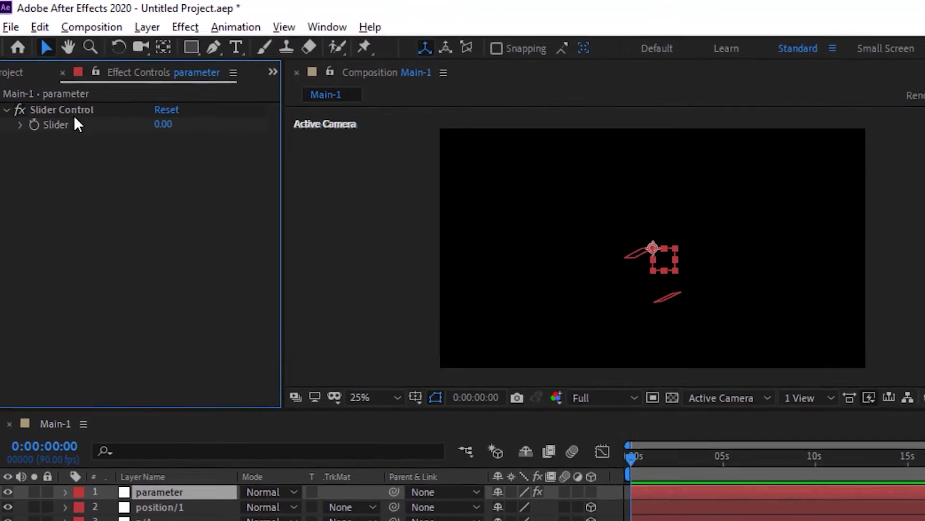
click(68, 100)
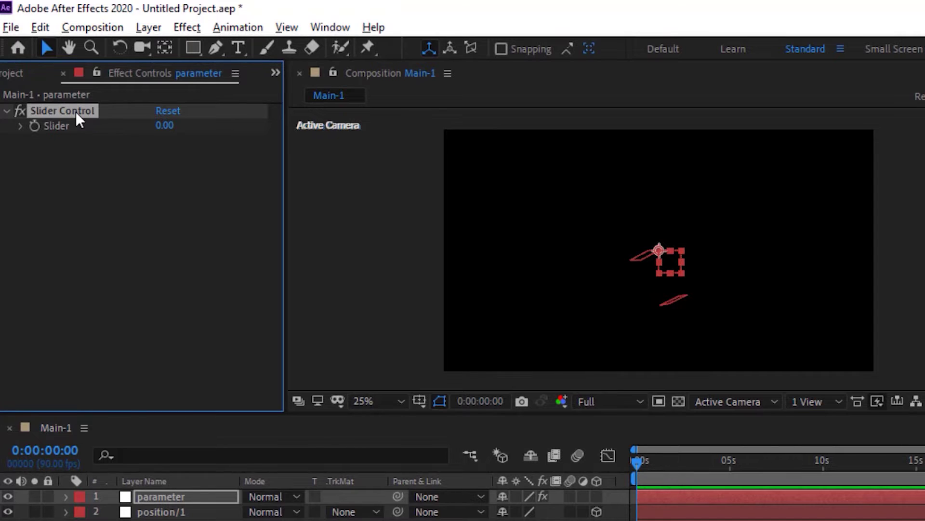
key(Return)
text(Y)
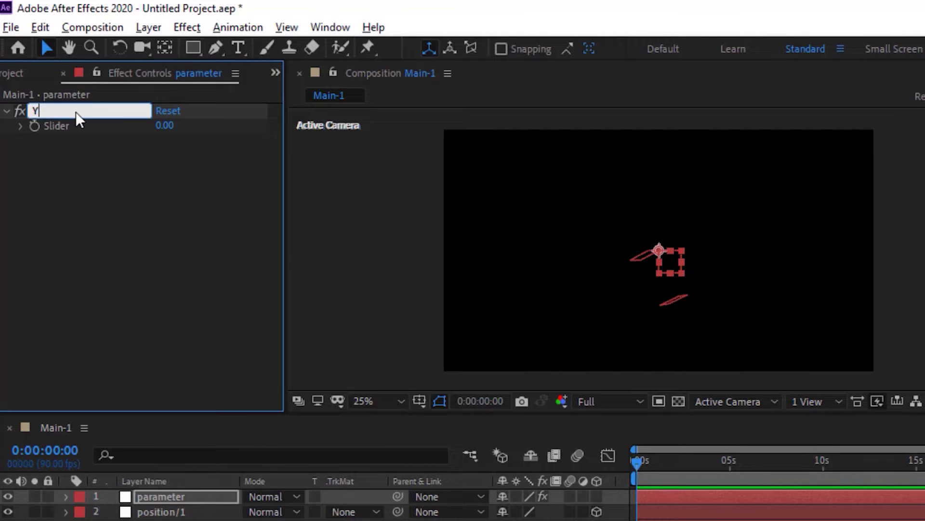
key(Return)
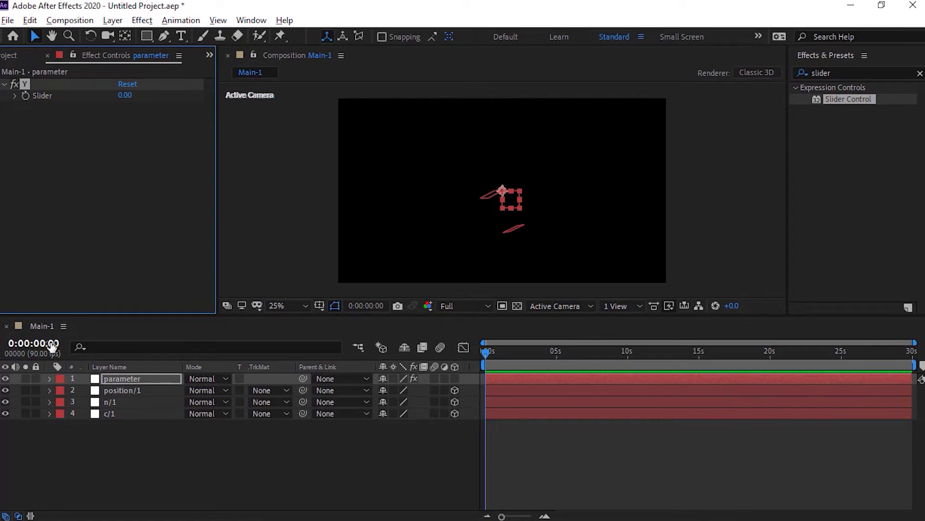
- Switch the time display to frames and start keyframing the Y slider at frame 1350 with value 0
ctrl+click(52, 345)
click(52, 345)
text(1350)
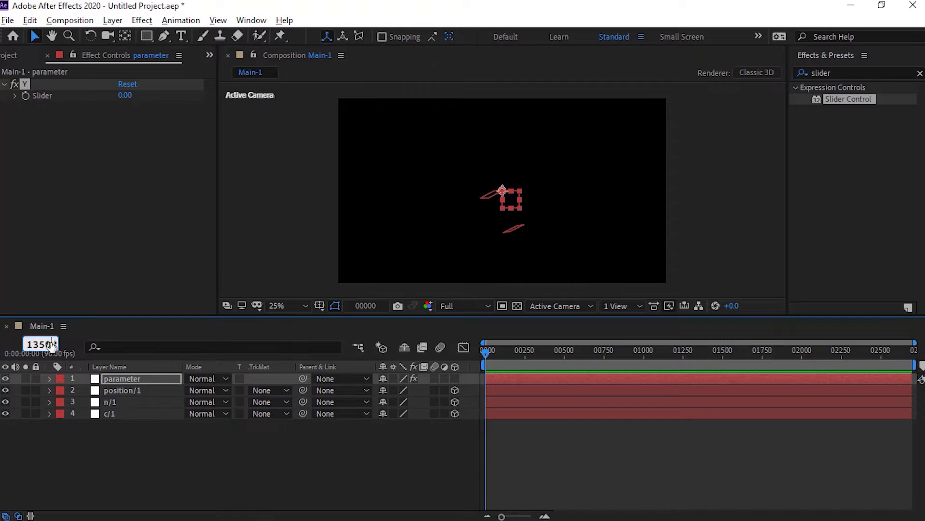
key(Return)
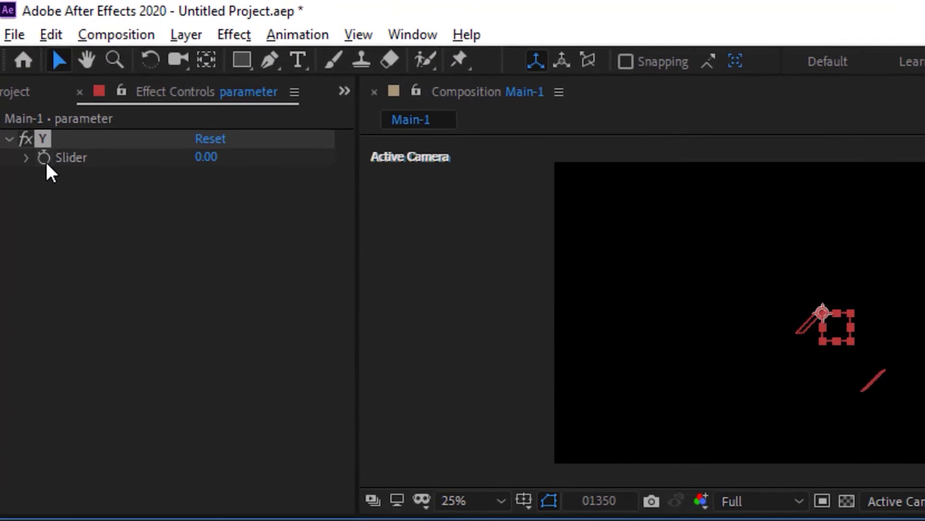
click(45, 159)
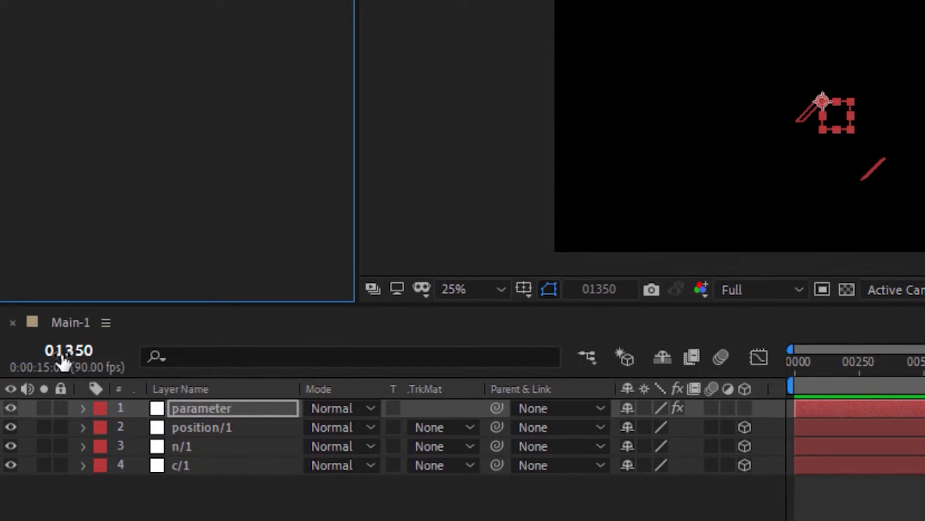
- Keyframe the parameter layer's Y slider to 400 at frame 1530
click(63, 358)
text(1530)
key(Return)
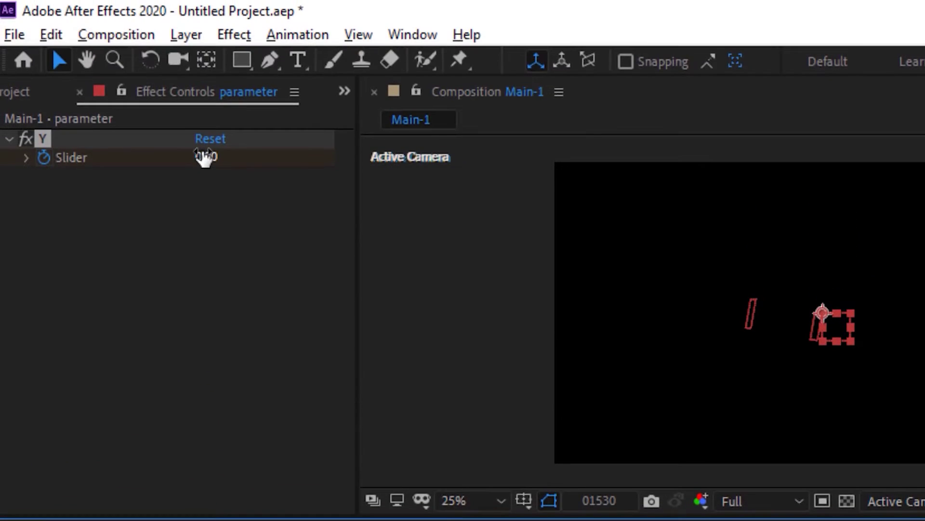
click(205, 157)
text(400)
key(Return)
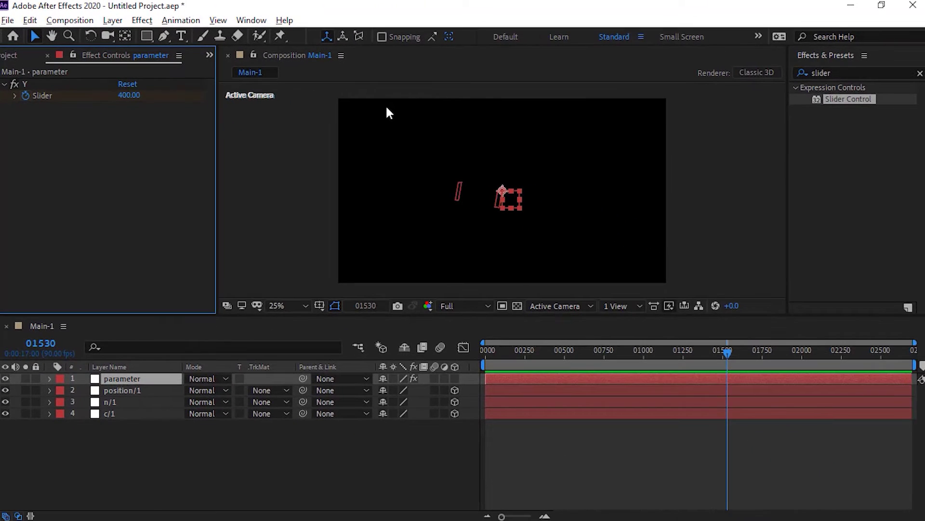
- Apply a second Slider Control to the parameter layer, rename it R, and collapse the position/1 layer
drag(832, 95, 47, 173)
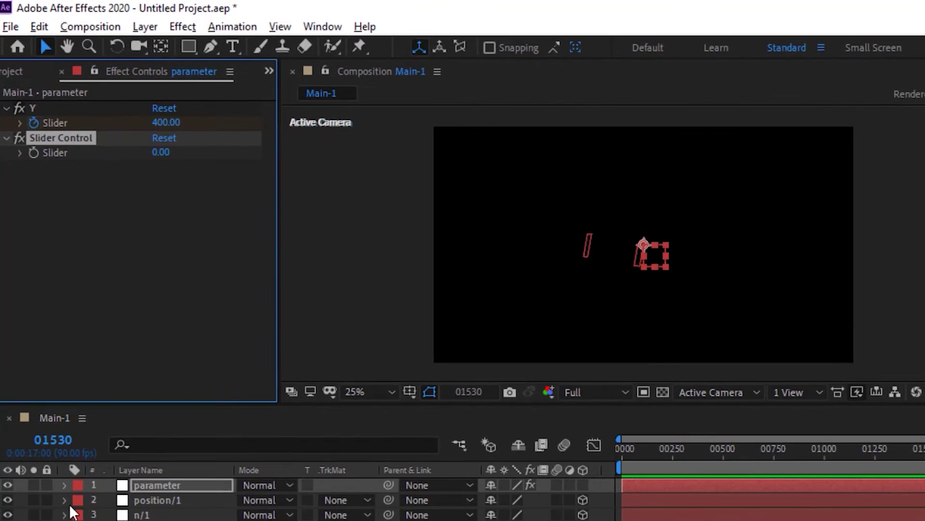
click(61, 470)
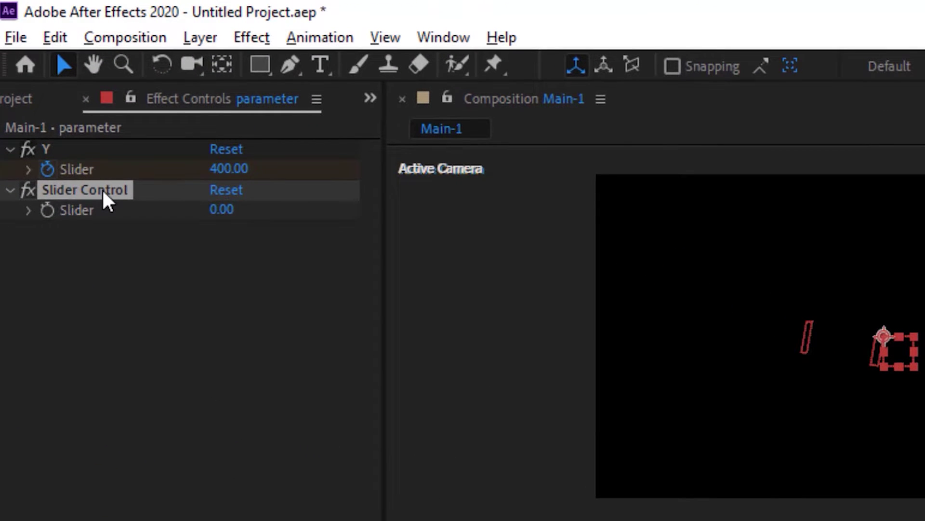
click(102, 189)
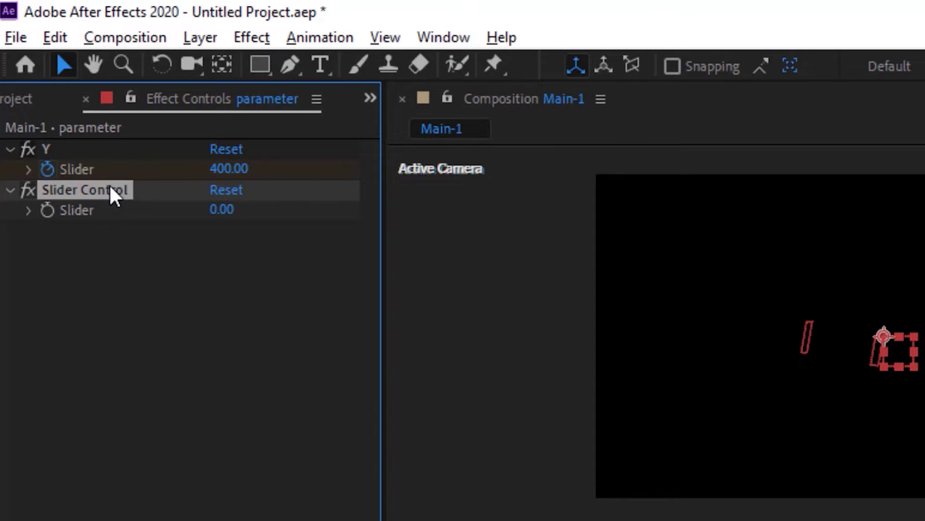
key(Return)
text(R)
key(Return)
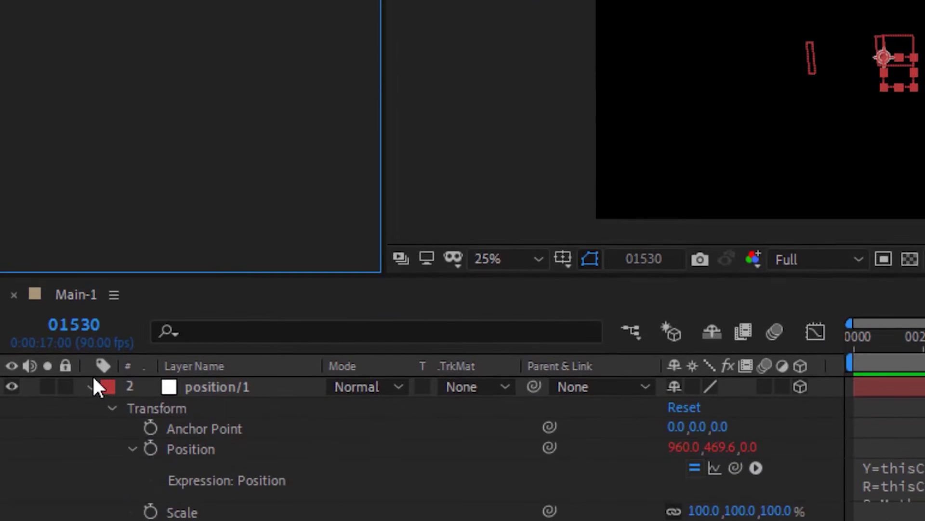
click(91, 386)
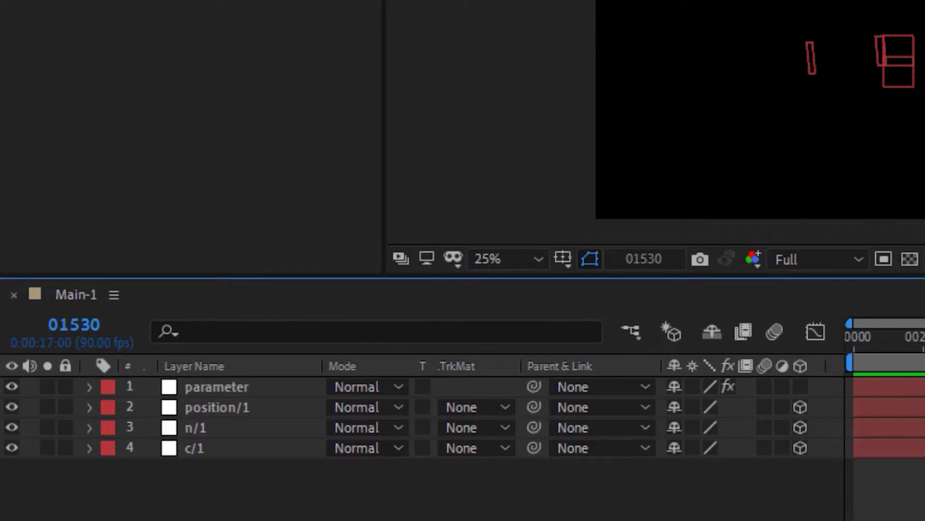
- Start keyframing the parameter layer's R slider at frame 450 with a value of 100
click(63, 11)
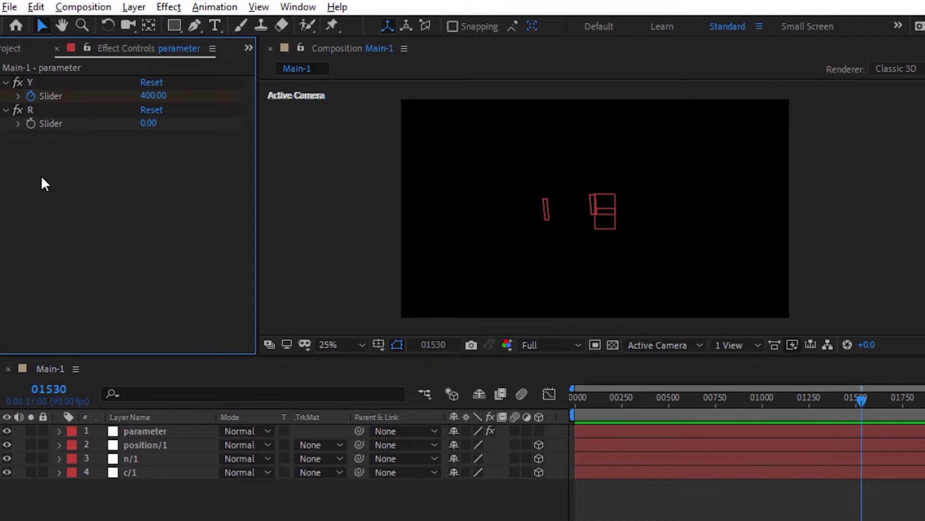
click(51, 390)
text(450)
key(Return)
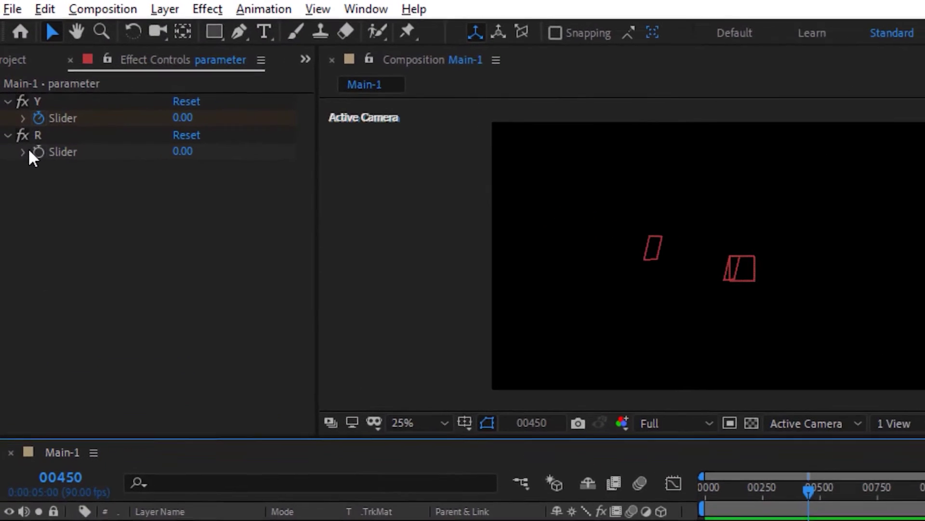
click(33, 151)
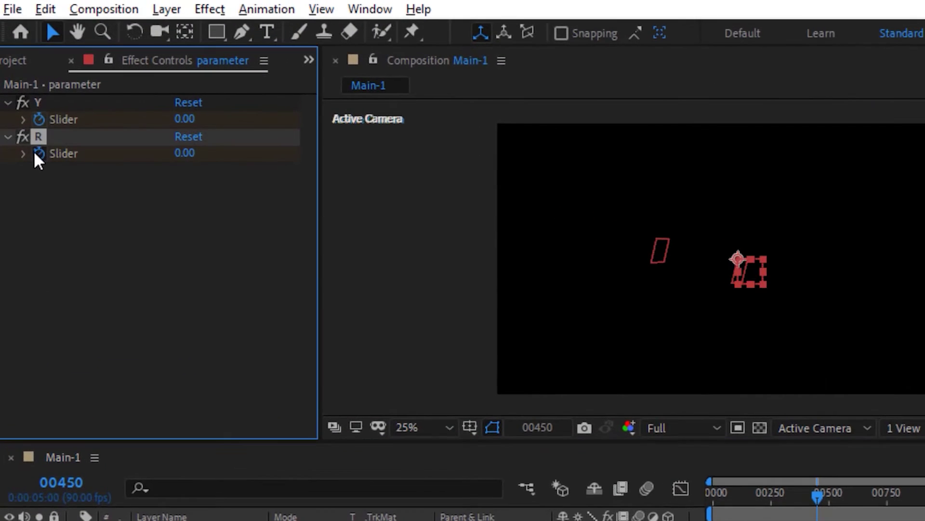
click(185, 151)
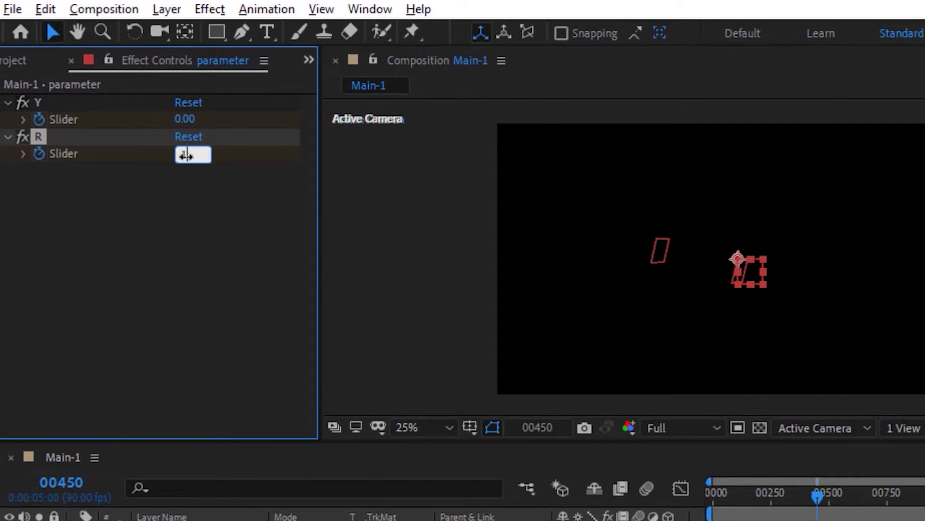
text(100)
key(Return)
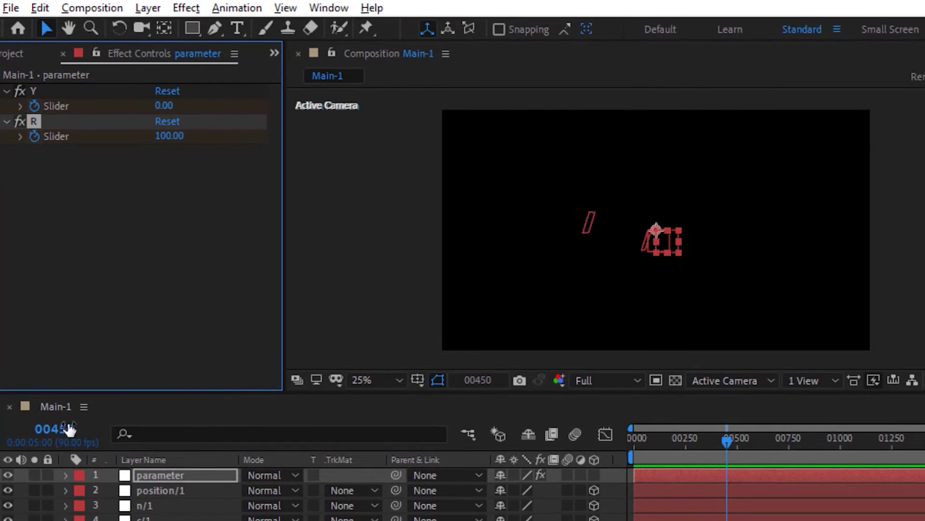
- Keyframe the R slider to 600 at frame 630
click(69, 428)
text(630)
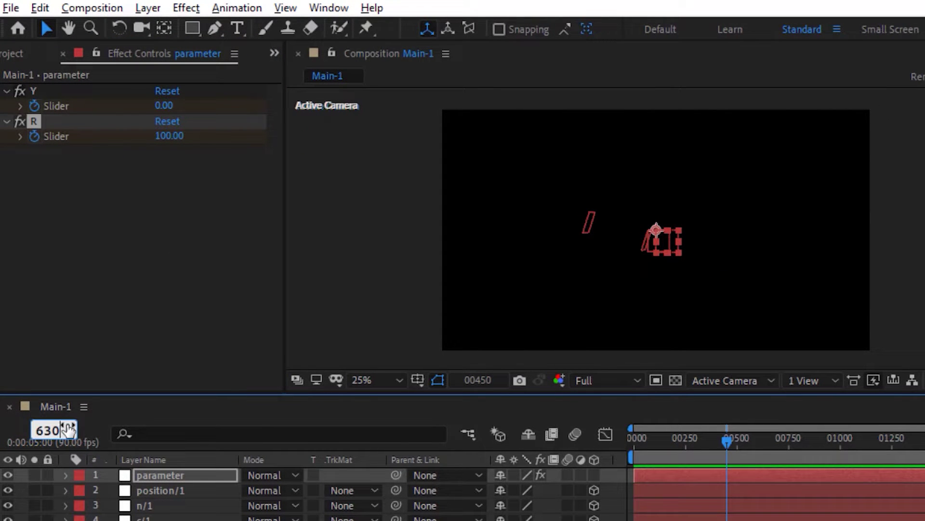
key(Return)
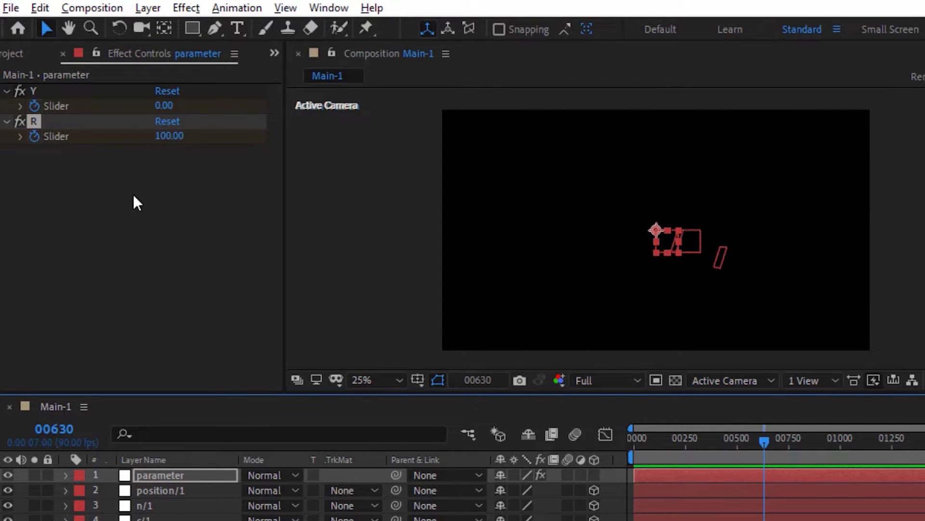
click(169, 136)
text(600)
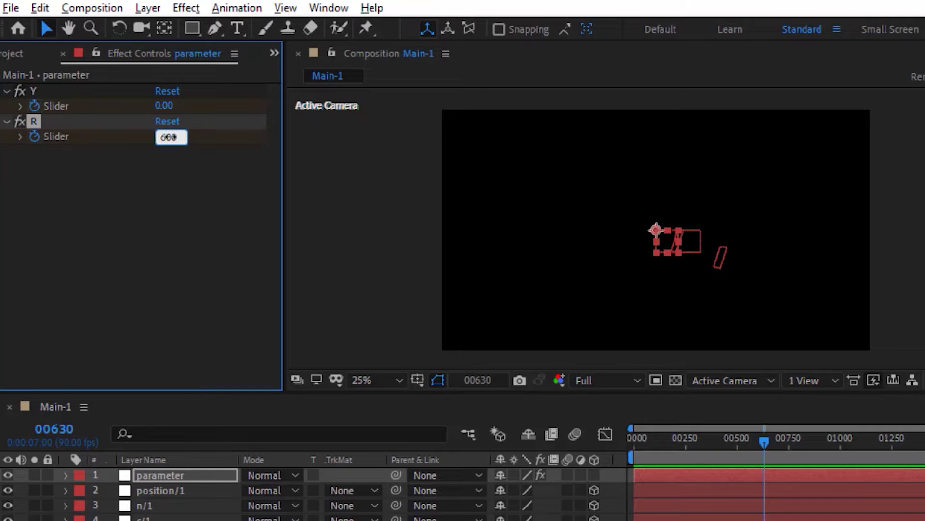
key(Return)
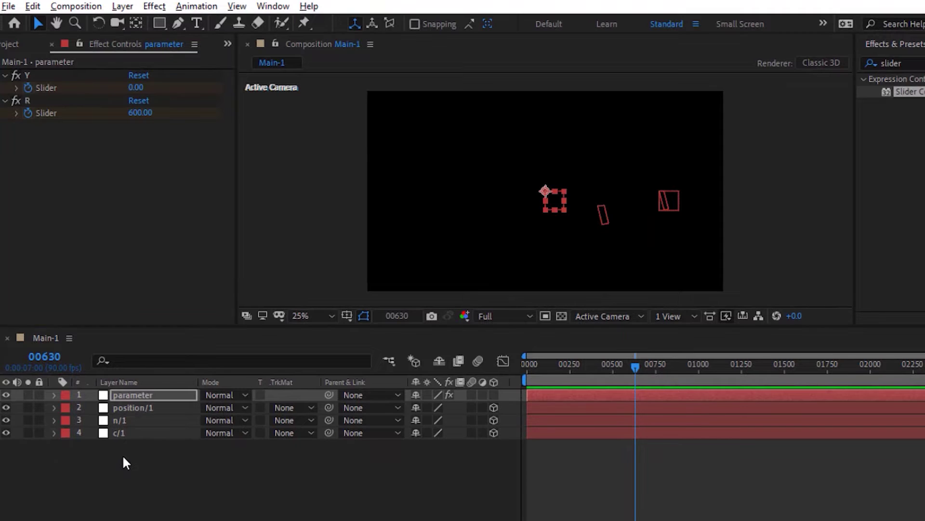
- At frame 0, add a two-node camera named Camera with 246.94 mm zoom, depth of field enabled and Lock to Zoom off
click(123, 456)
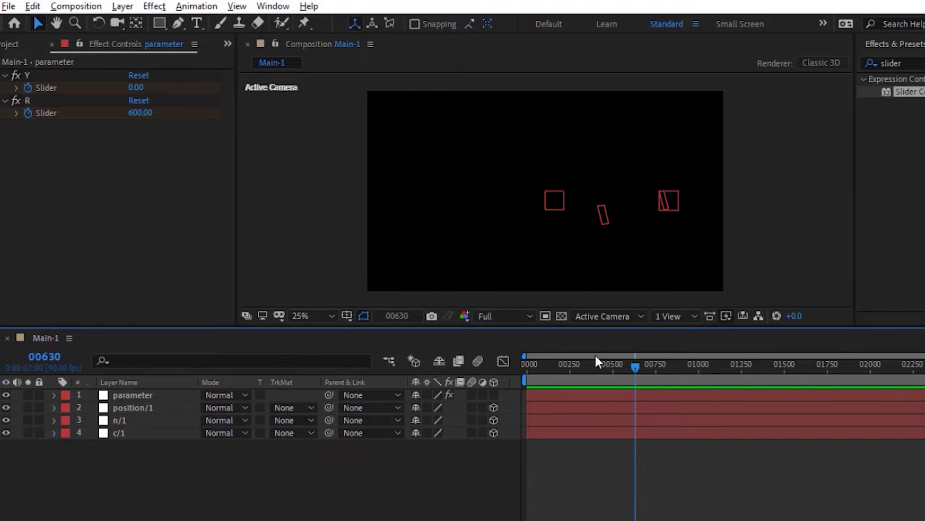
drag(596, 366, 480, 372)
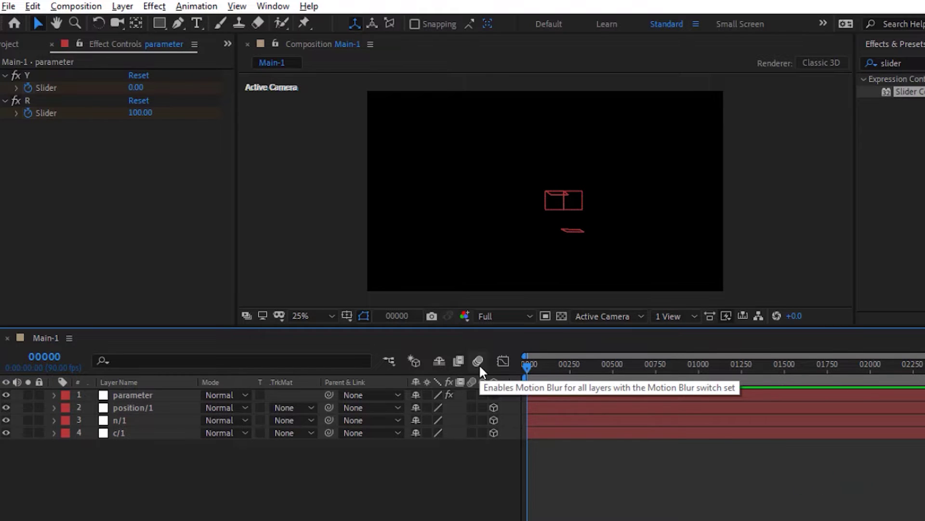
right_click(67, 453)
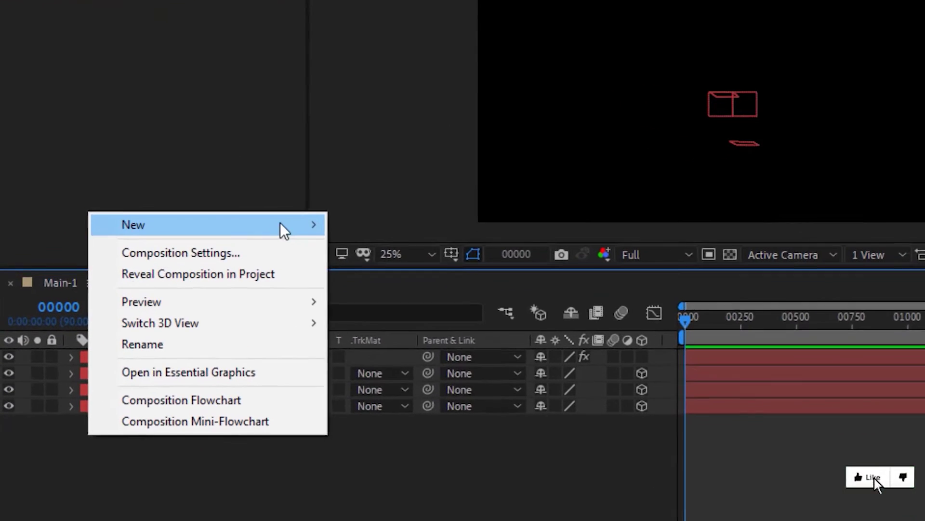
mouse_move(221, 291)
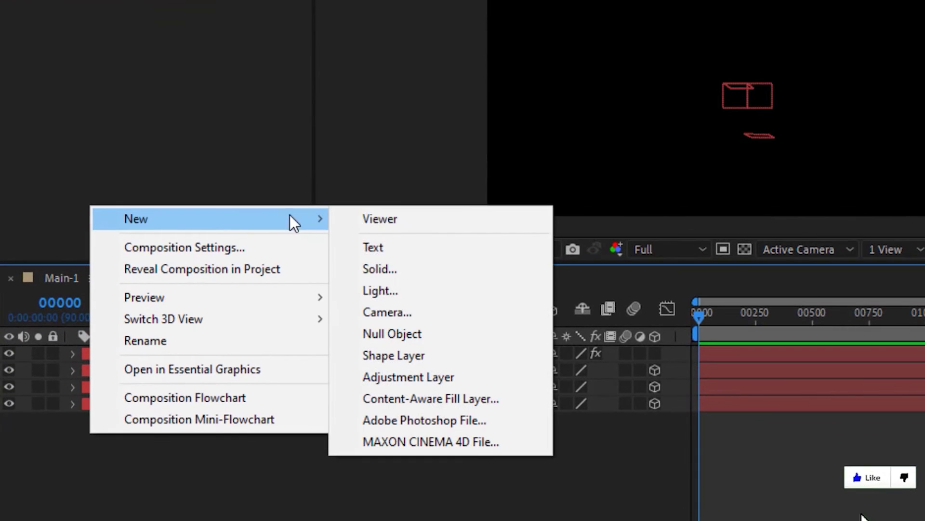
click(388, 312)
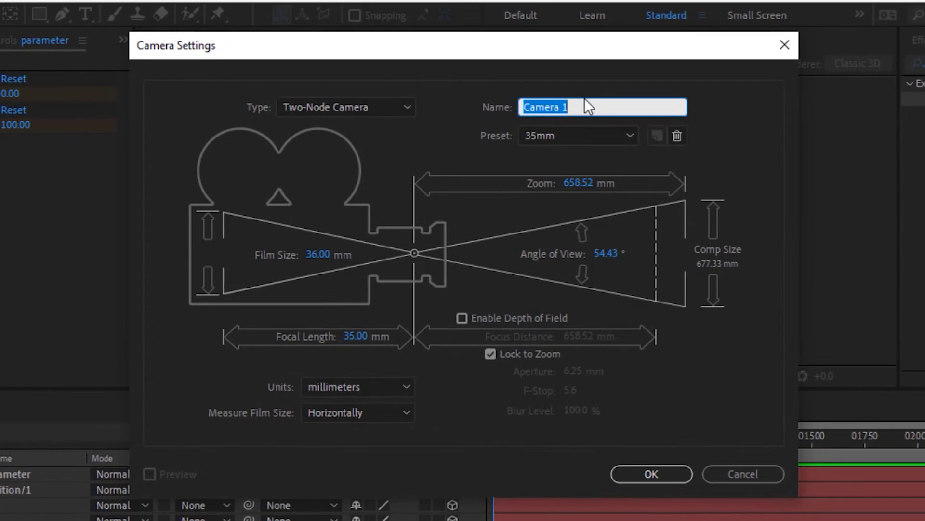
click(585, 99)
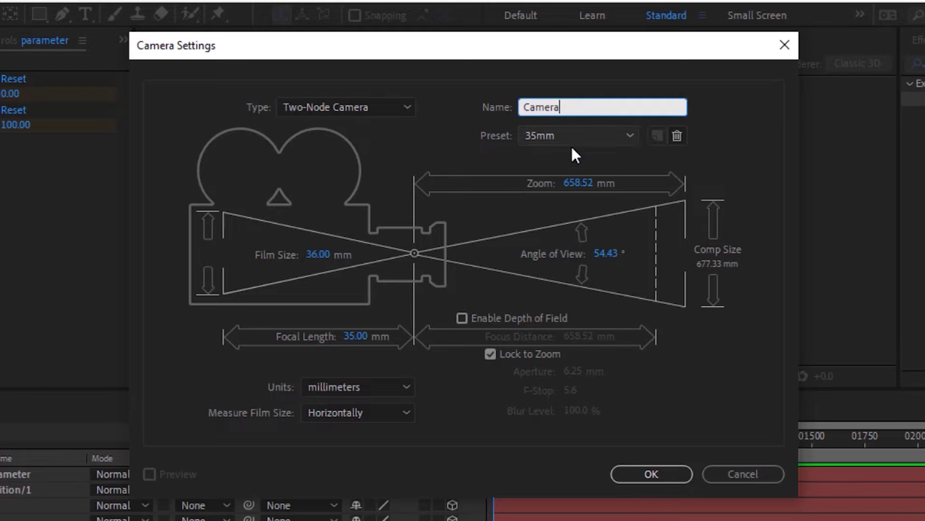
click(581, 183)
text(246.94)
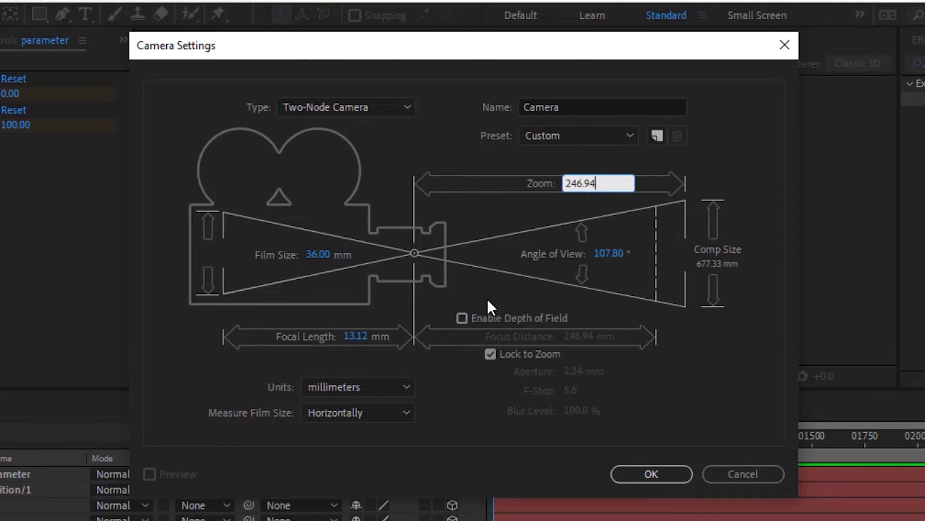
click(461, 318)
click(488, 355)
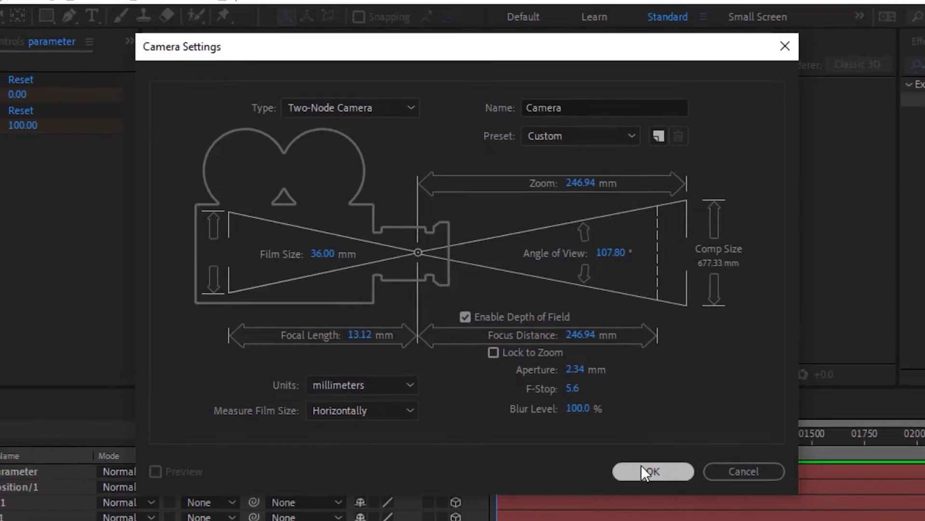
click(644, 472)
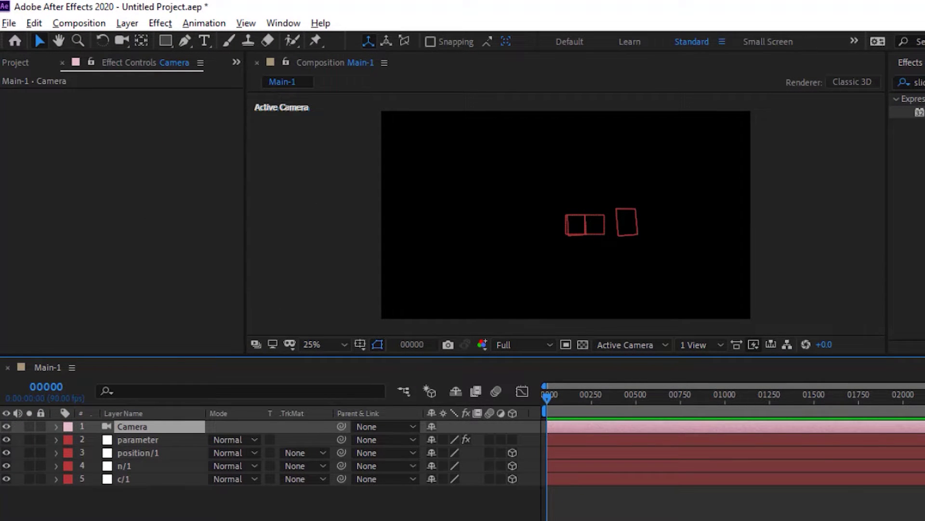
- Start keyframing the Camera layer's Position at frame 0 with the value 960, 0, -200
click(56, 426)
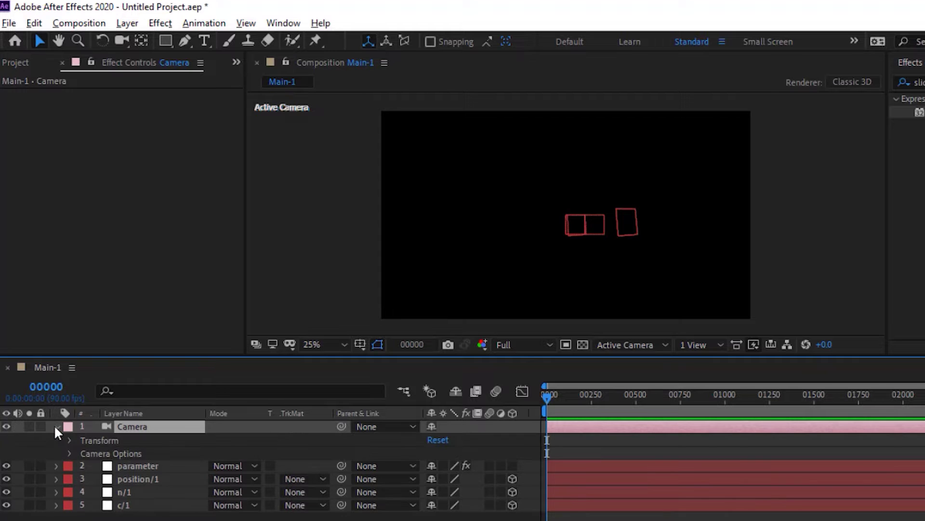
click(70, 440)
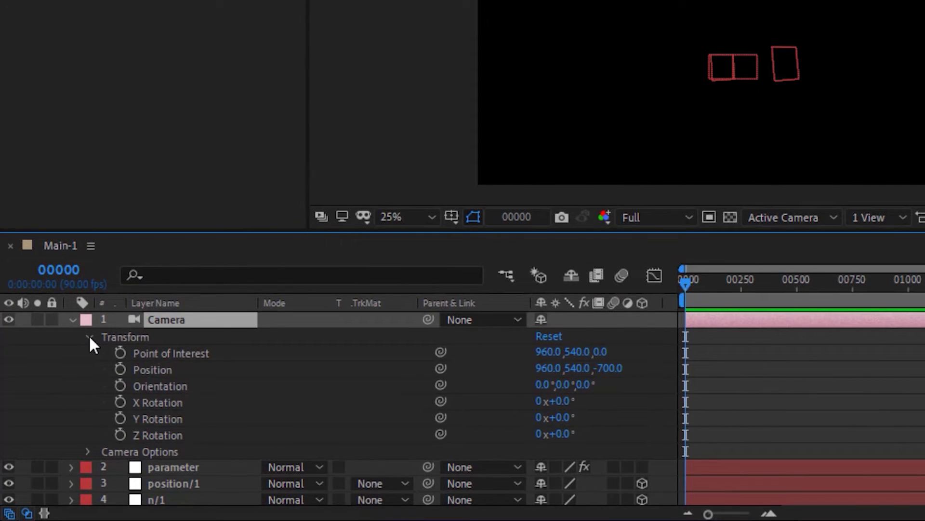
click(120, 369)
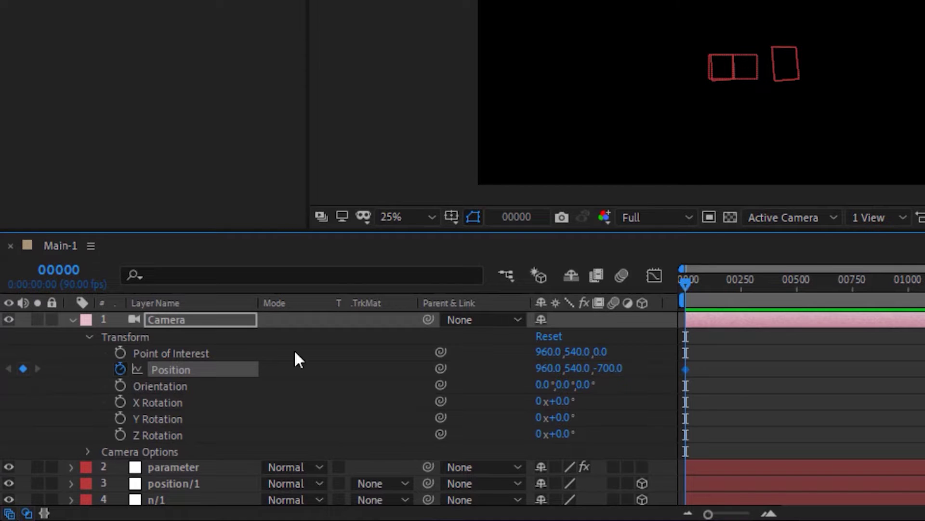
click(549, 368)
text(960)
key(Tab)
text(0)
key(Tab)
text(-200)
key(Return)
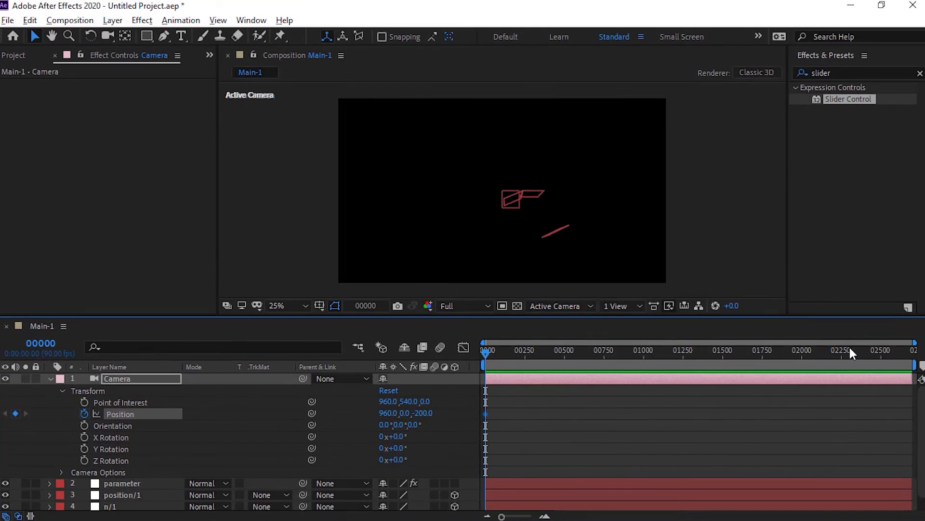
- Keyframe the camera's Position to 960, 1080, -800 at the last frame, 2699
drag(860, 351, 914, 351)
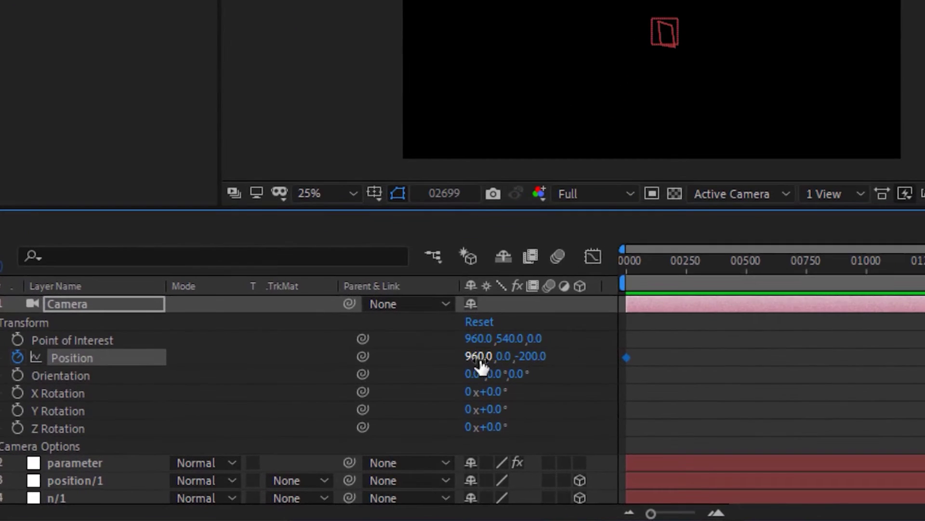
click(480, 360)
text(960)
key(Tab)
text(1080)
key(Tab)
text(-800)
key(Return)
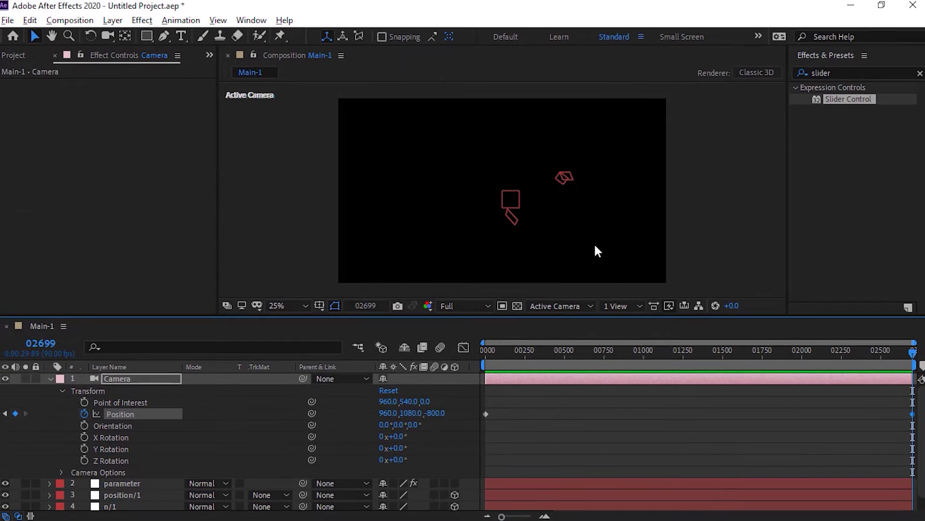
- Start keyframing the camera's Focus Distance at frame 0 with a value of 500 pixels
click(61, 390)
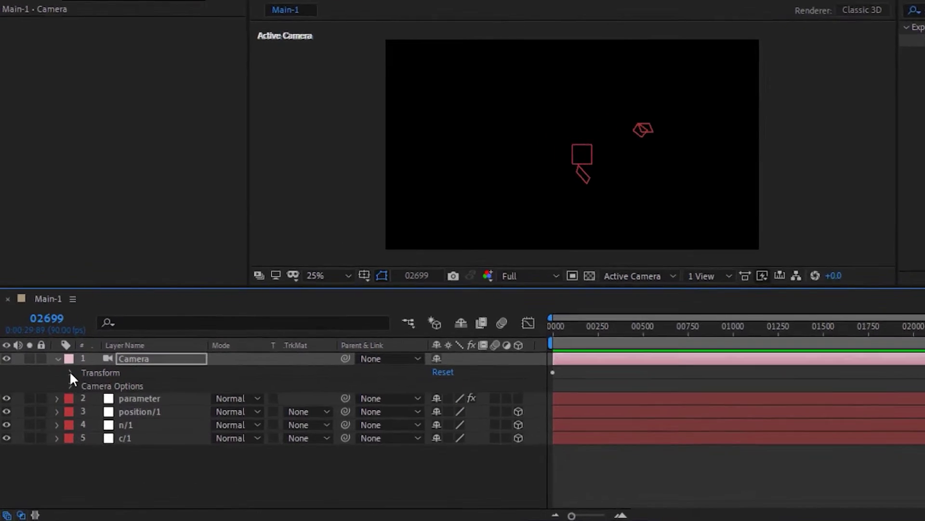
click(84, 359)
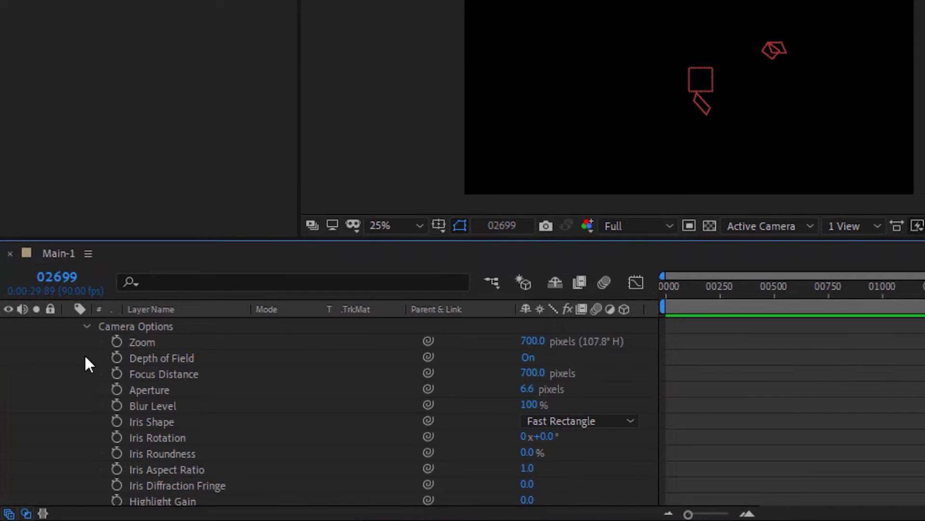
click(55, 279)
text(0)
key(Return)
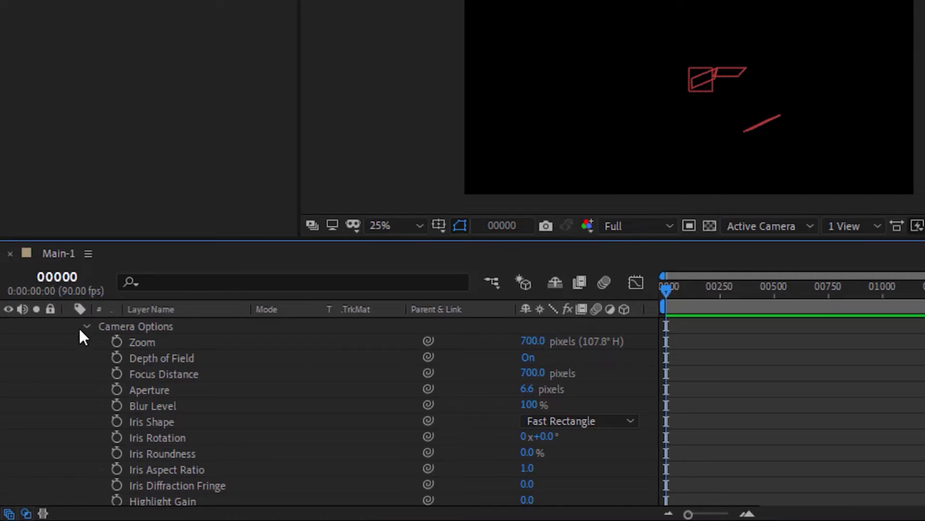
click(116, 373)
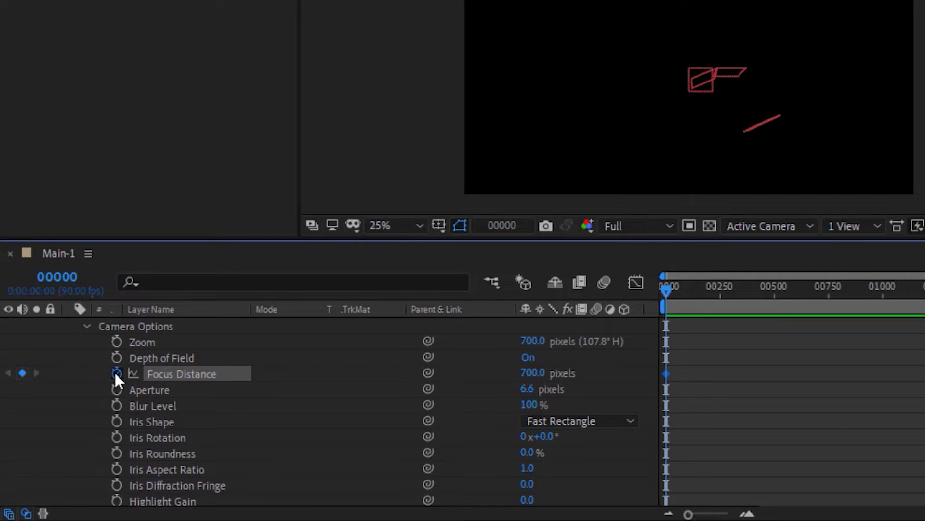
click(530, 372)
text(500)
key(Return)
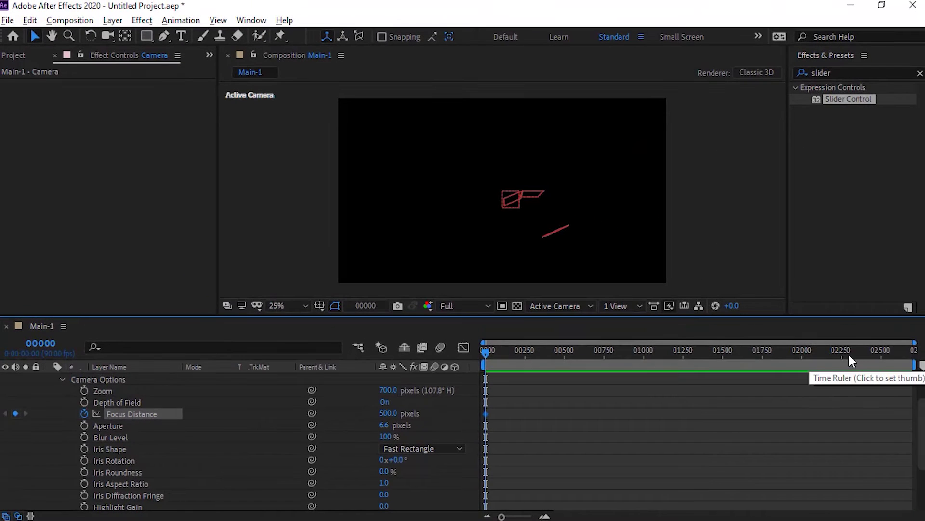
- Keyframe the camera's Focus Distance to 1000 pixels at frame 2699
drag(851, 354, 915, 354)
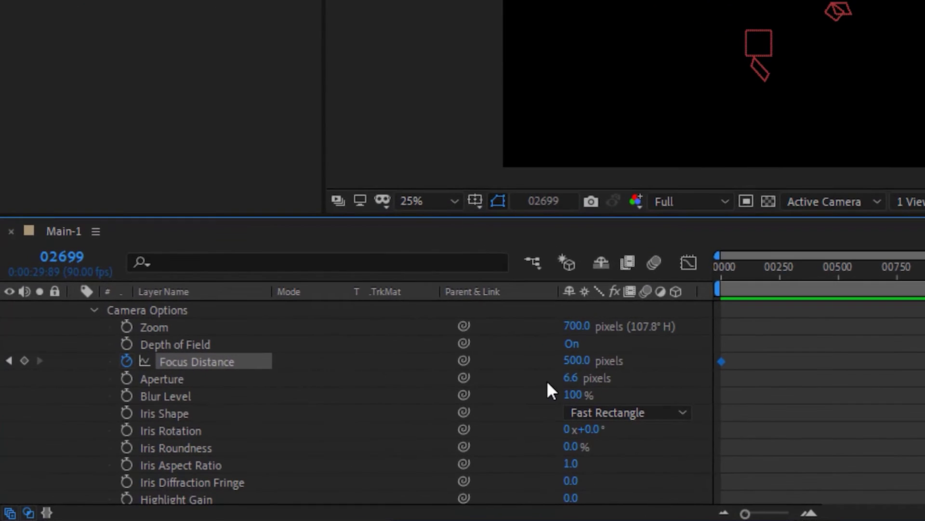
click(579, 361)
text(1)
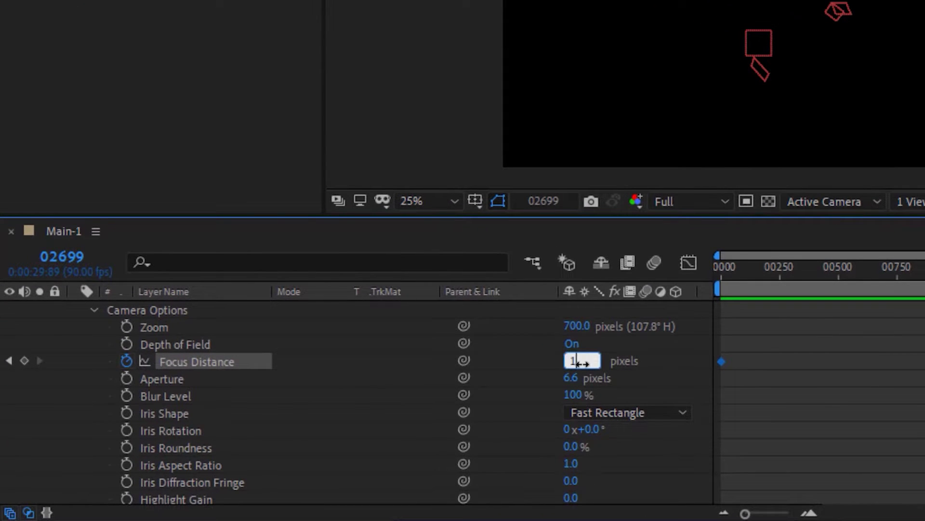
text(000)
key(Return)
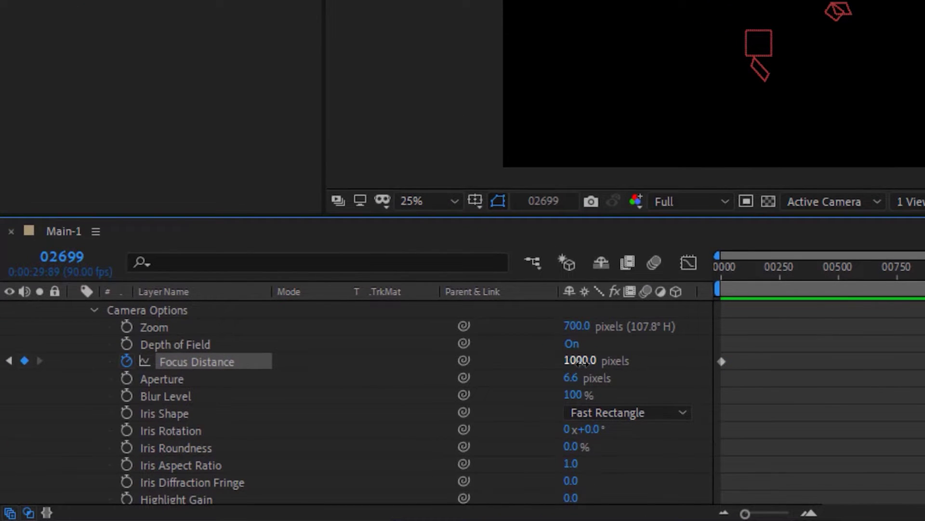
- Set the camera's Aperture to 200 pixels and collapse the Camera layer
click(574, 378)
text(200)
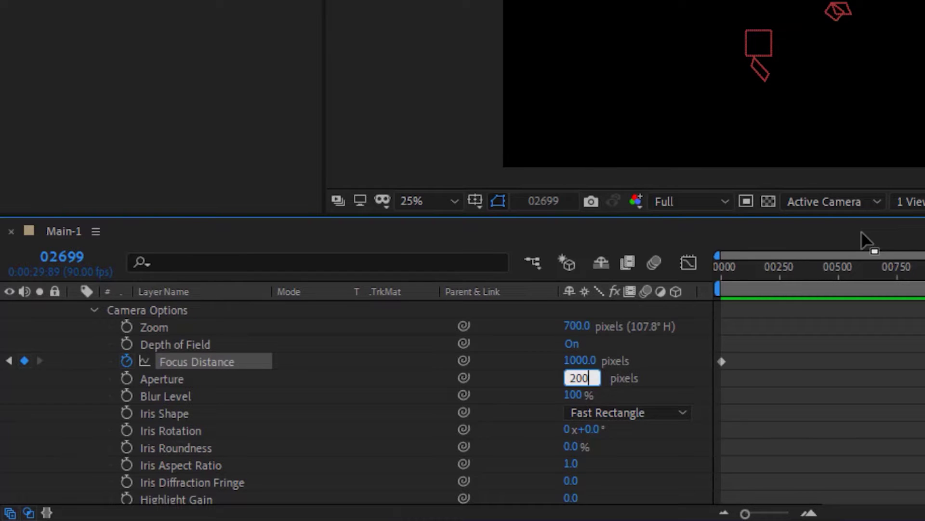
key(Return)
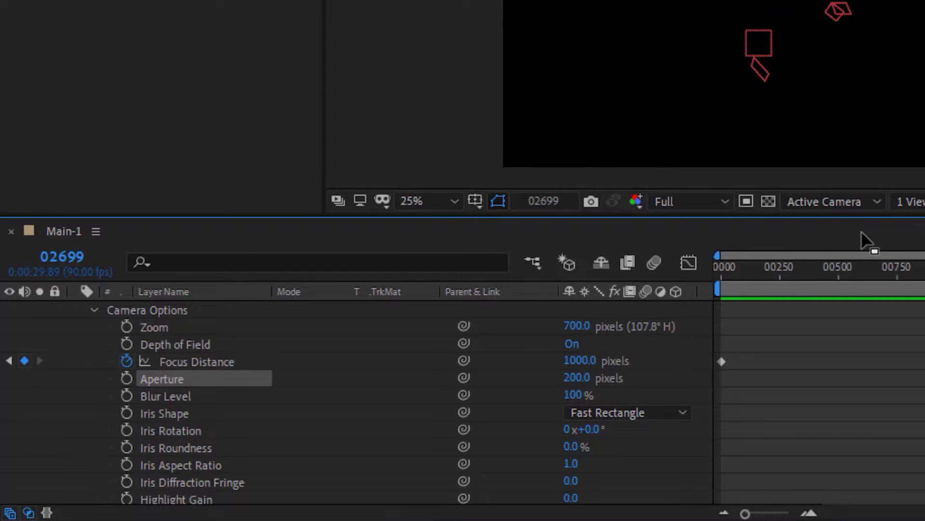
click(94, 311)
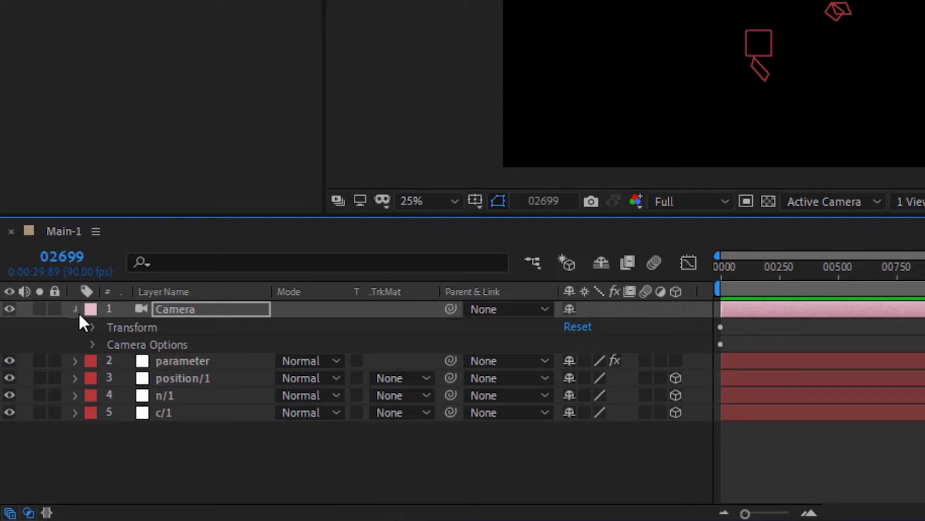
click(78, 311)
- Add a black 1920 x 1080 px solid named p/1 and place it below c/1 in the layer stack
click(126, 413)
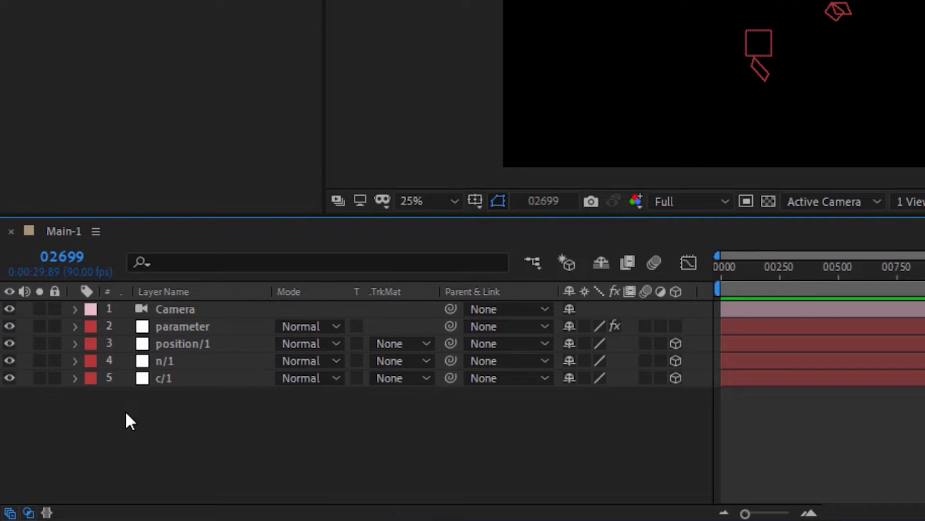
right_click(125, 411)
mouse_move(220, 190)
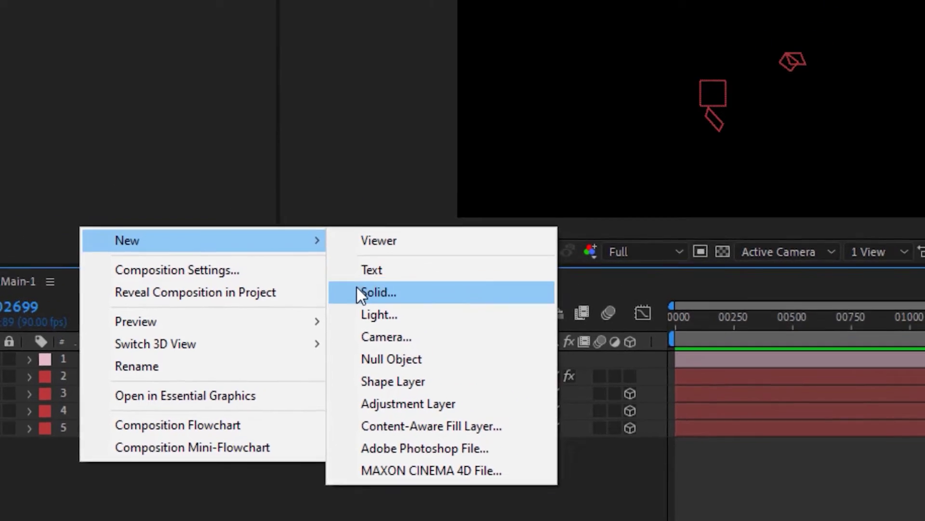
click(405, 241)
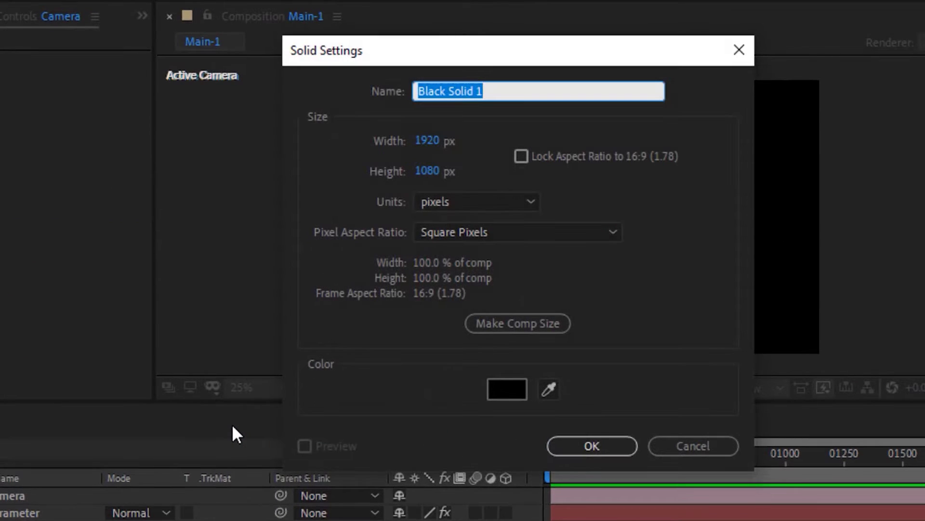
text(p/1)
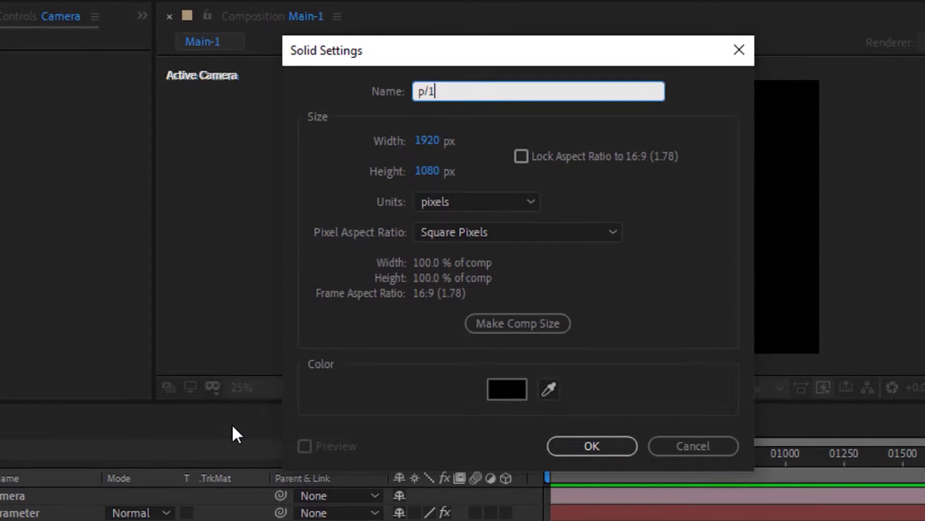
key(Return)
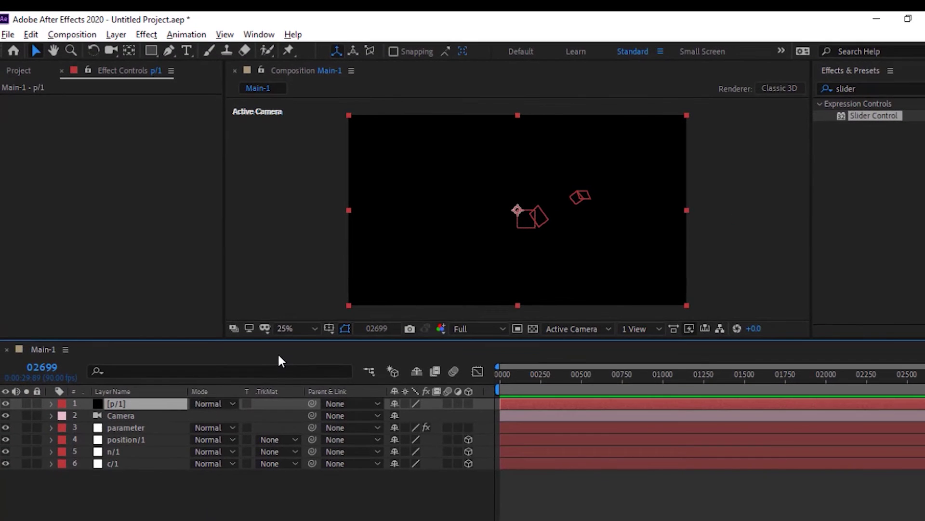
click(153, 392)
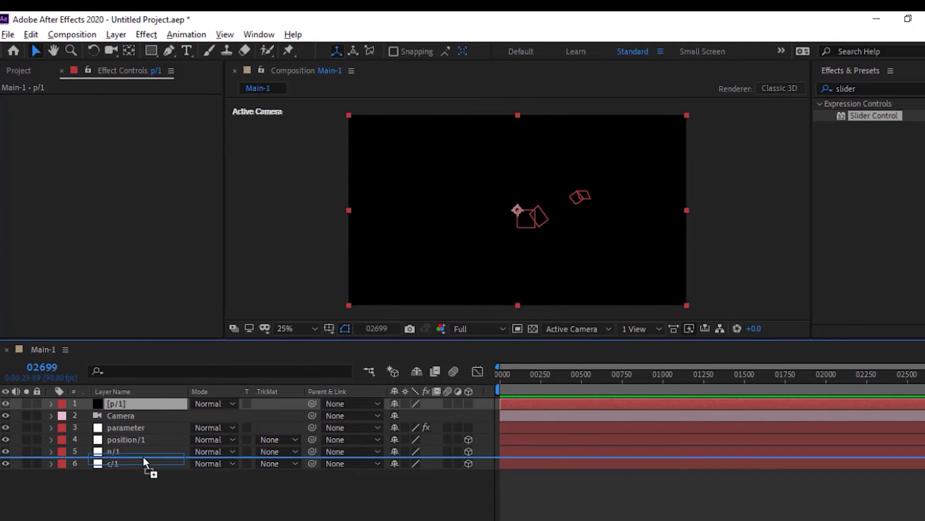
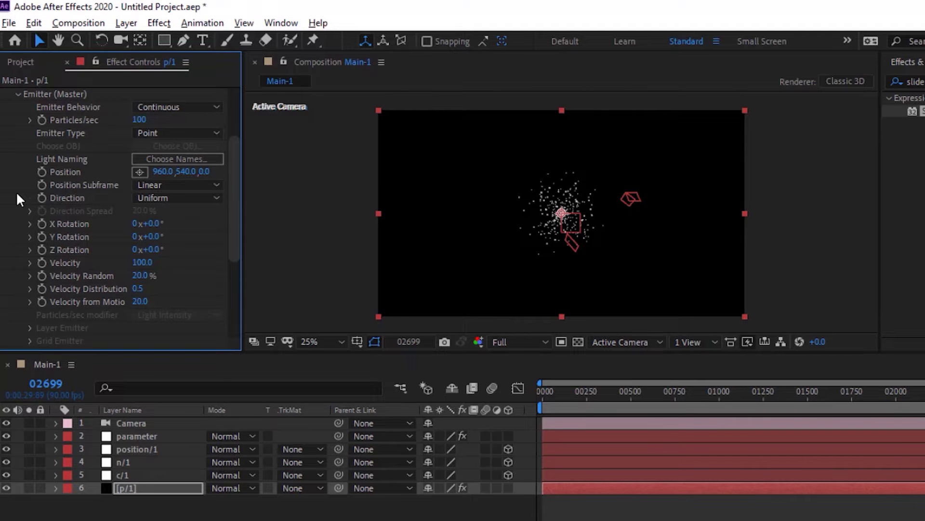
- Start keyframing the emitter's Particles/sec on p/1 at frame 0 with a value of 0
click(48, 381)
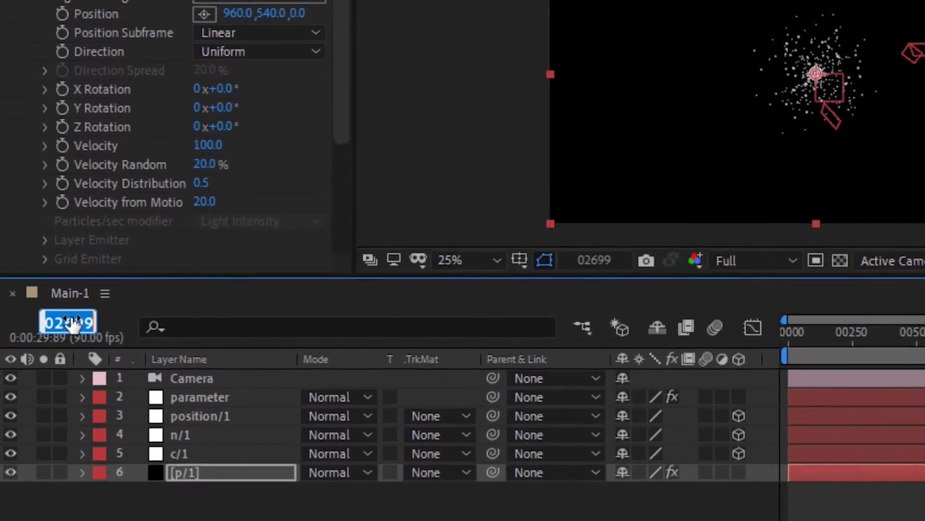
text(0)
key(Return)
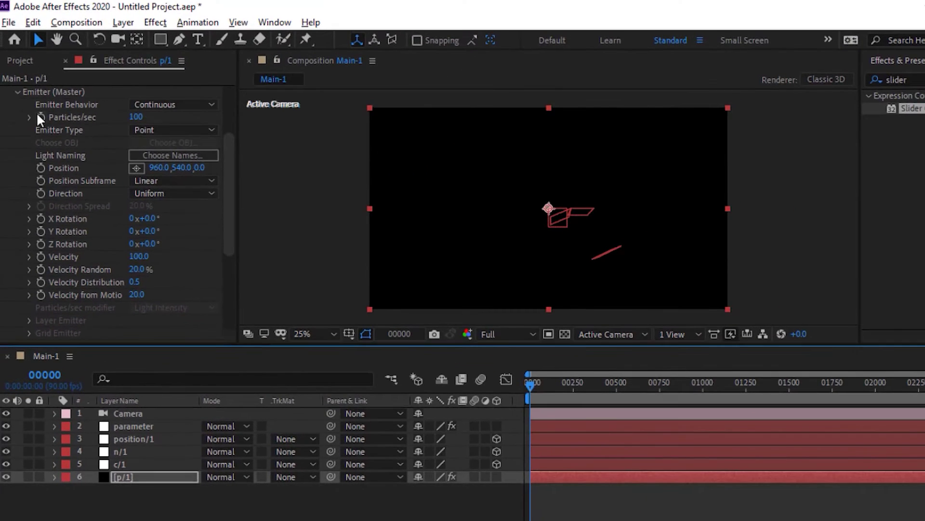
click(38, 115)
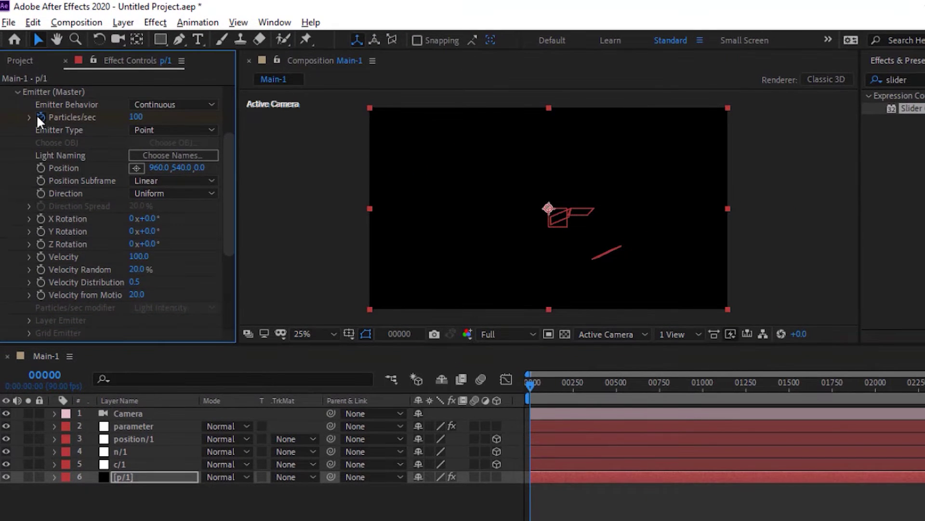
click(136, 116)
text(0)
key(Return)
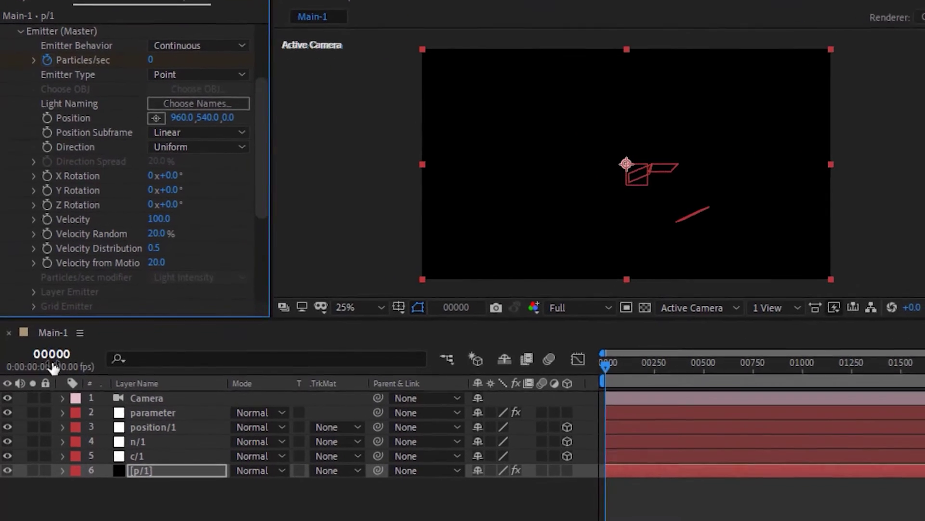
- Keyframe the emitter's Particles/sec to 300 at frame 180
click(44, 375)
text(180)
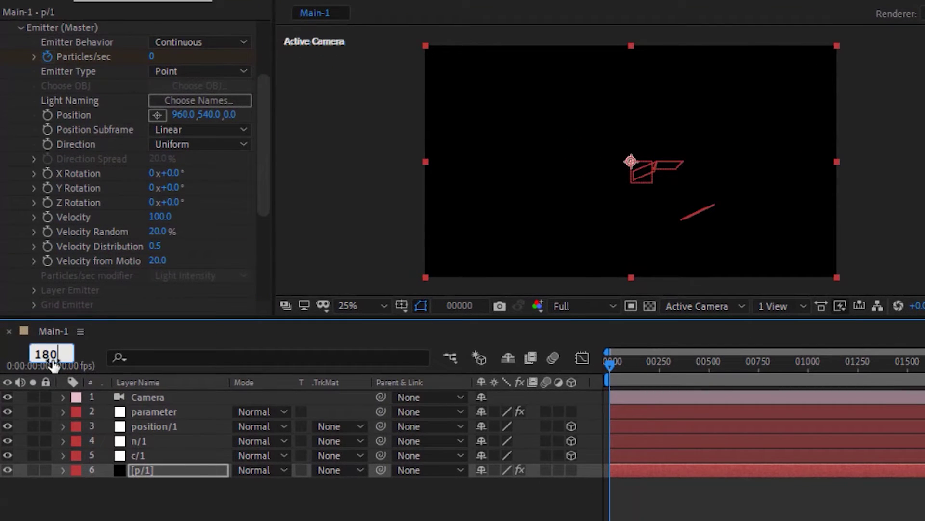
key(Return)
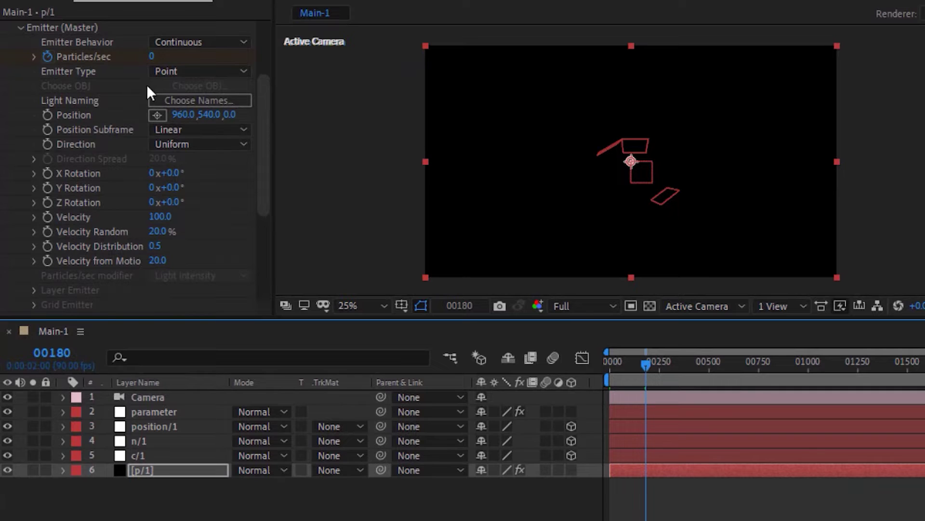
click(153, 57)
text(100)
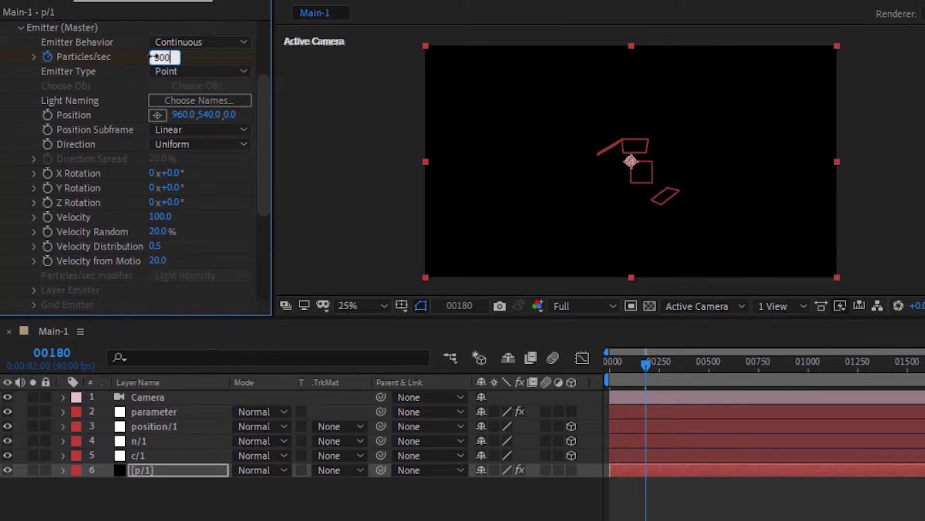
key(Return)
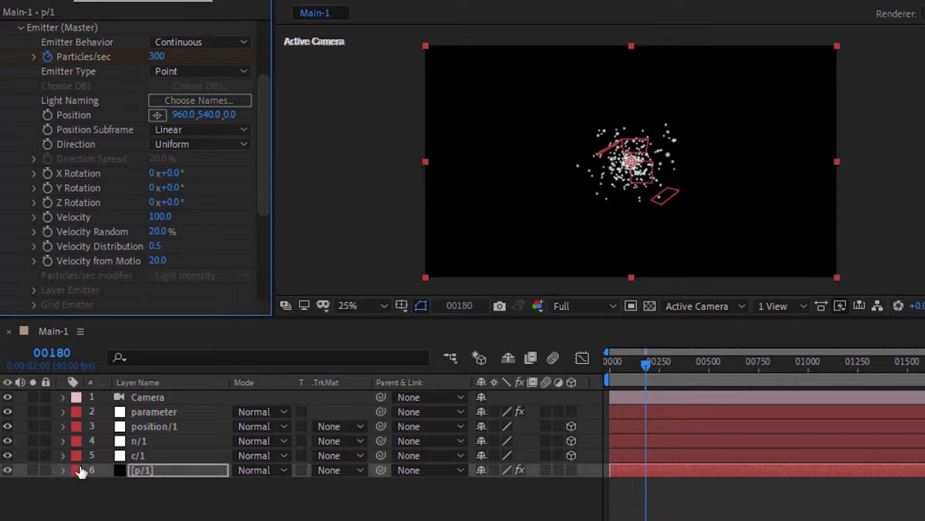
- Reveal the keyframed properties of p/1 and add a Particles/sec keyframe at frame 1980 that holds the current value
double_click(155, 472)
key(u)
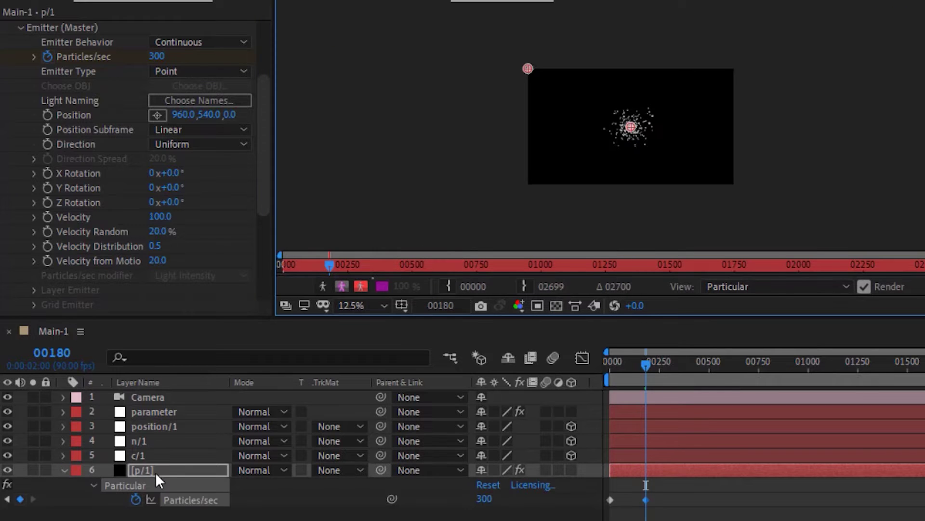
click(450, 4)
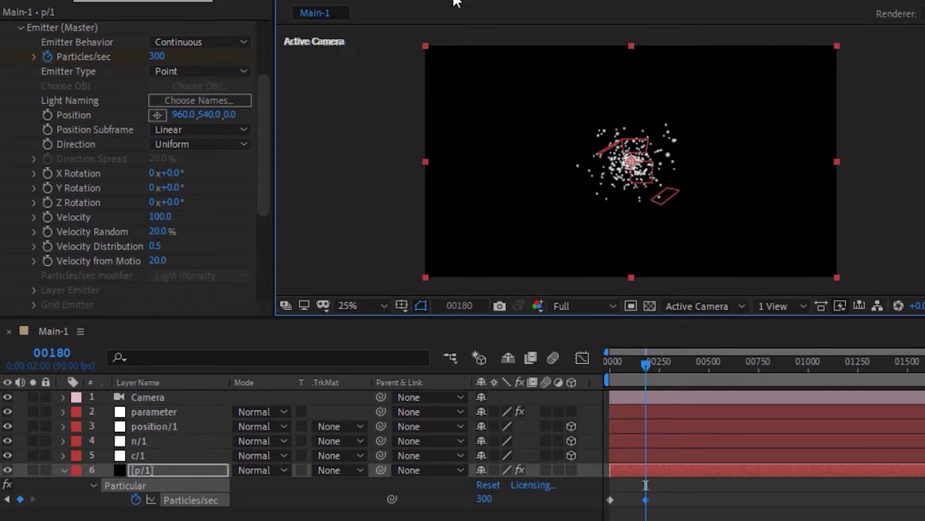
click(73, 369)
text(1980)
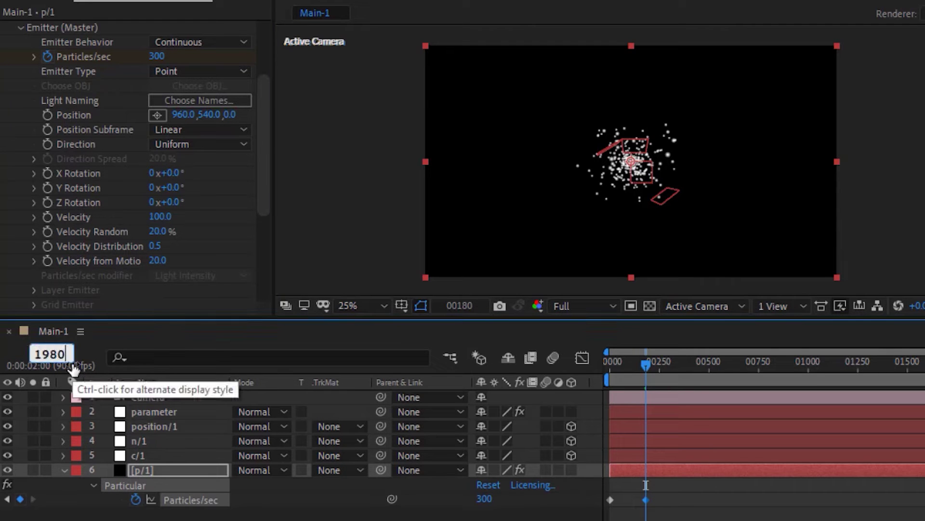
key(Return)
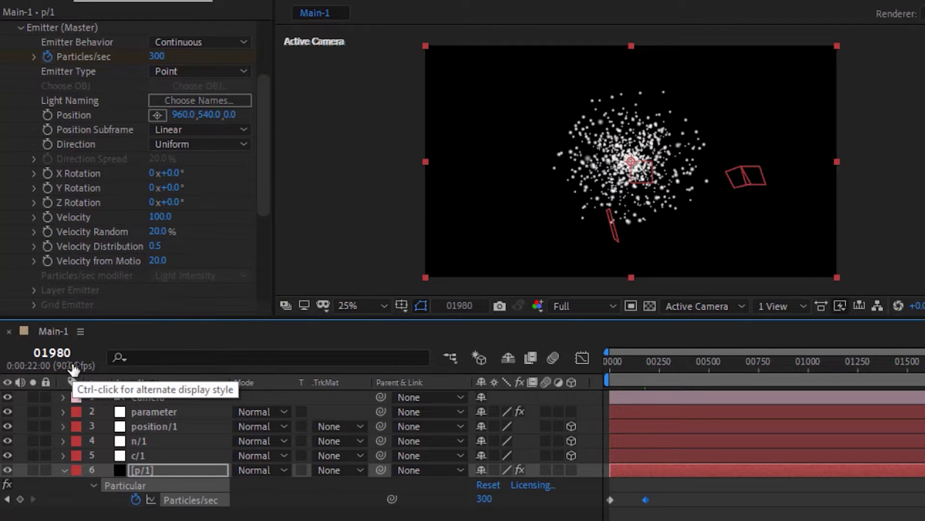
click(20, 500)
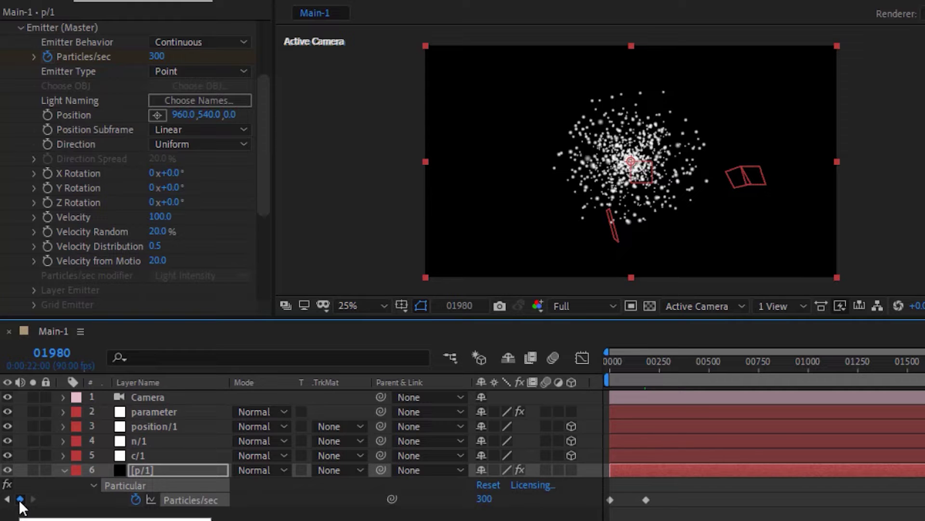
- Keyframe the emitter's Particles/sec to 0 at frame 2070
click(53, 353)
text(20)
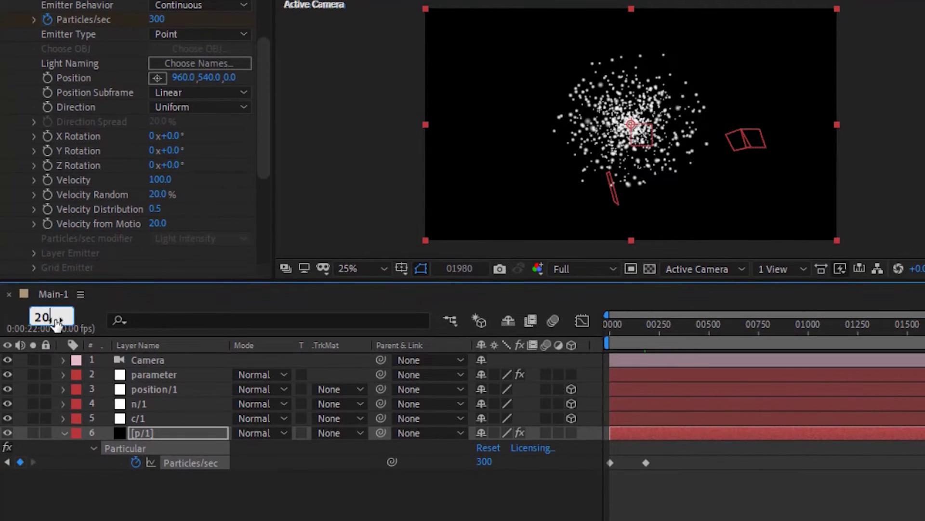
text(70)
key(Return)
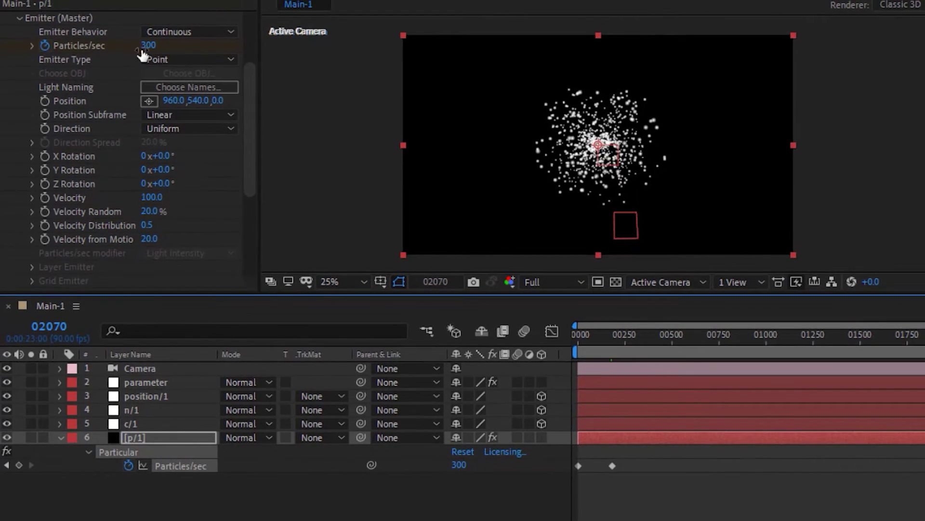
click(147, 45)
text(0)
key(Return)
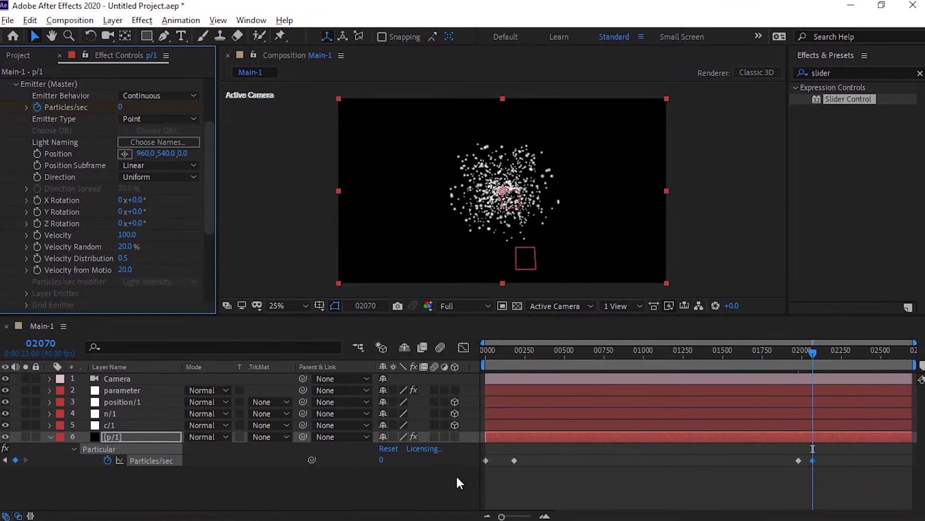
- Apply Easy Ease to all Particles/sec keyframes of p/1 and scrub through the timeline to check the emission
drag(456, 479, 835, 445)
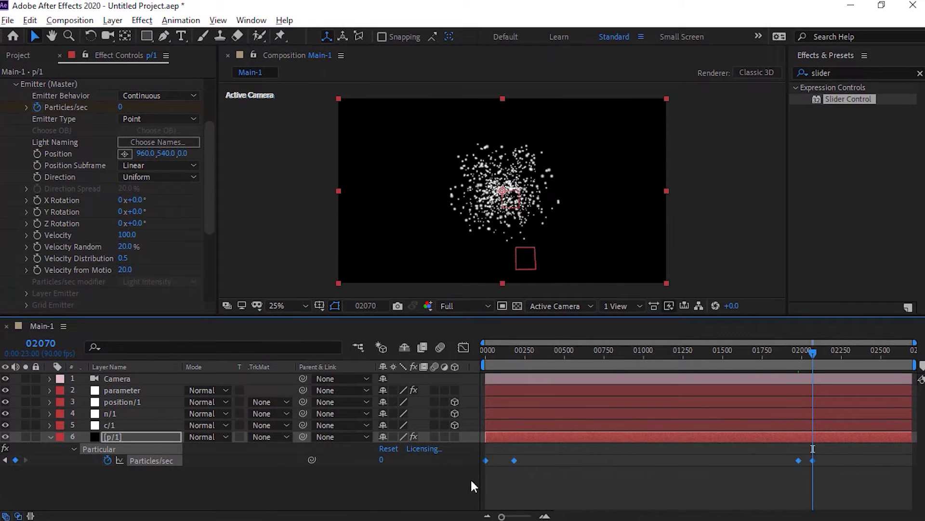
right_click(486, 460)
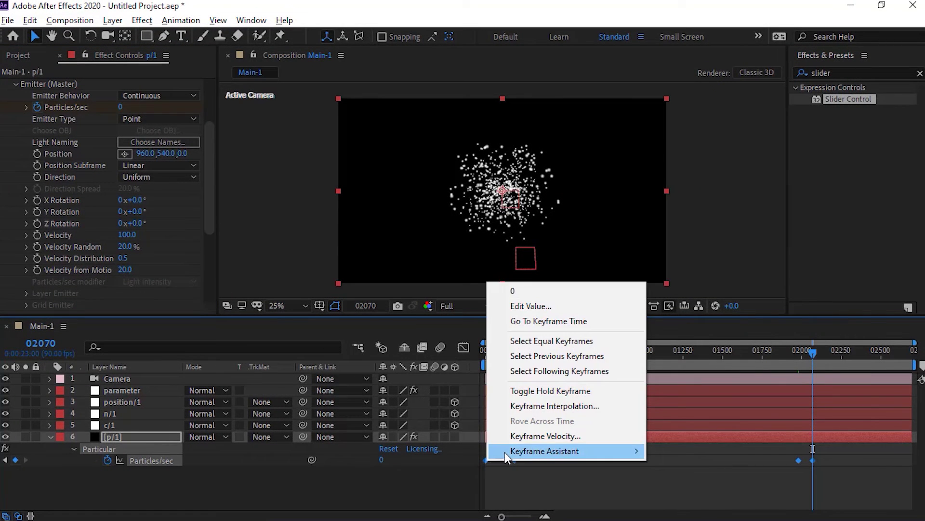
mouse_move(506, 451)
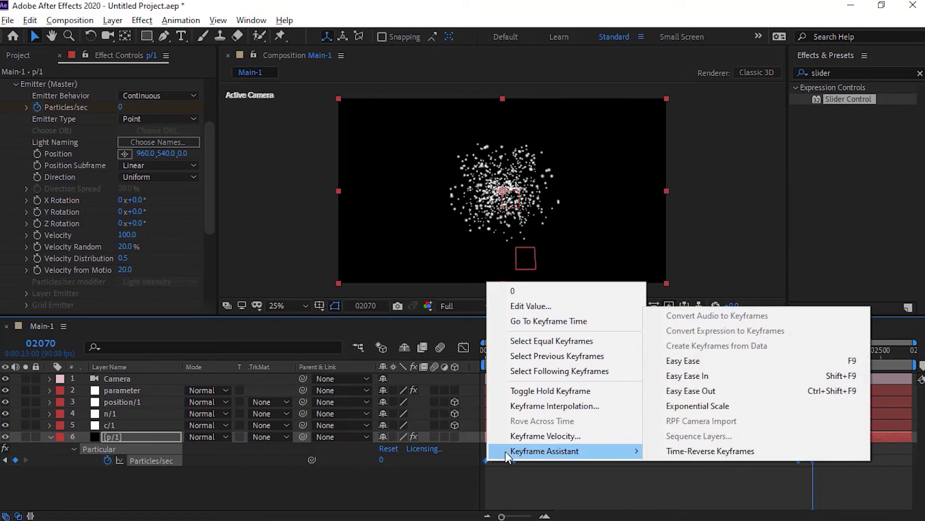
click(713, 365)
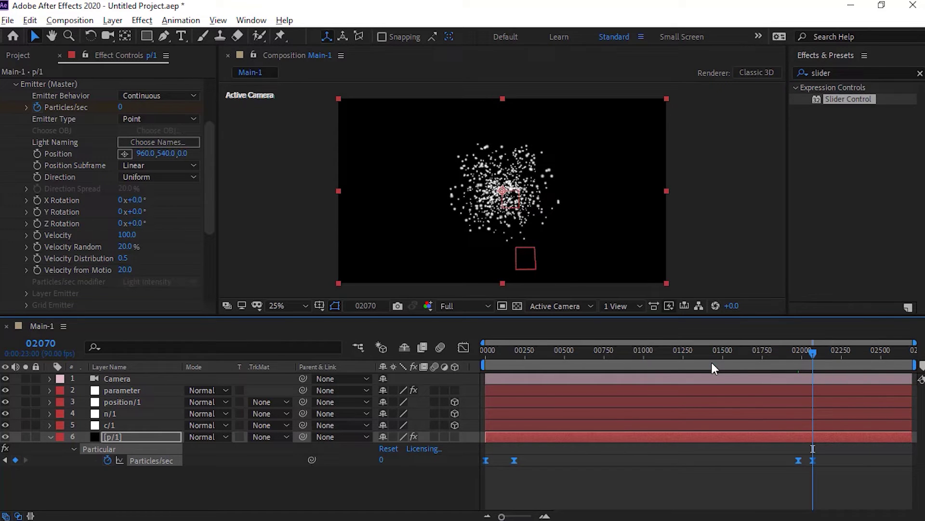
click(418, 489)
drag(515, 350, 624, 348)
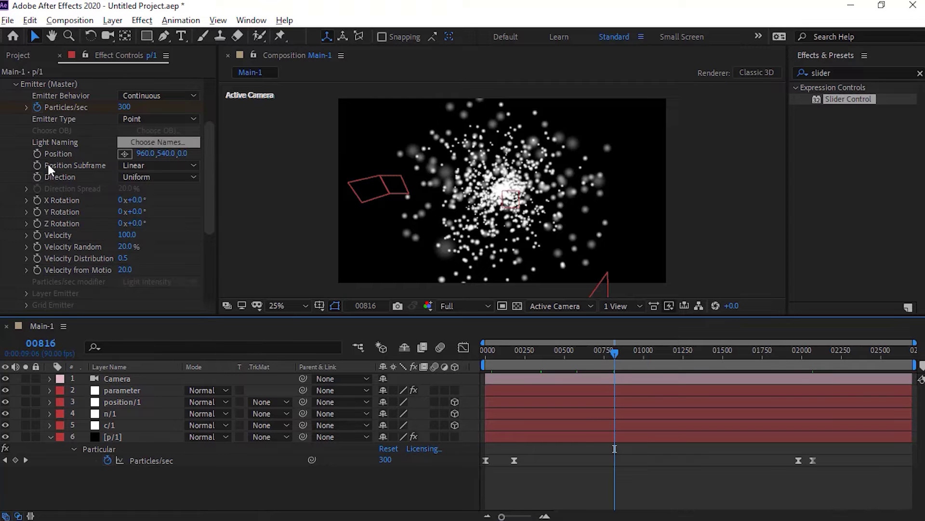
- Add the p/1(Emitter) Position expression from the Notepad notes to the emitter's Position, sampling position/1's position at time-N*N/300
alt+click(36, 153)
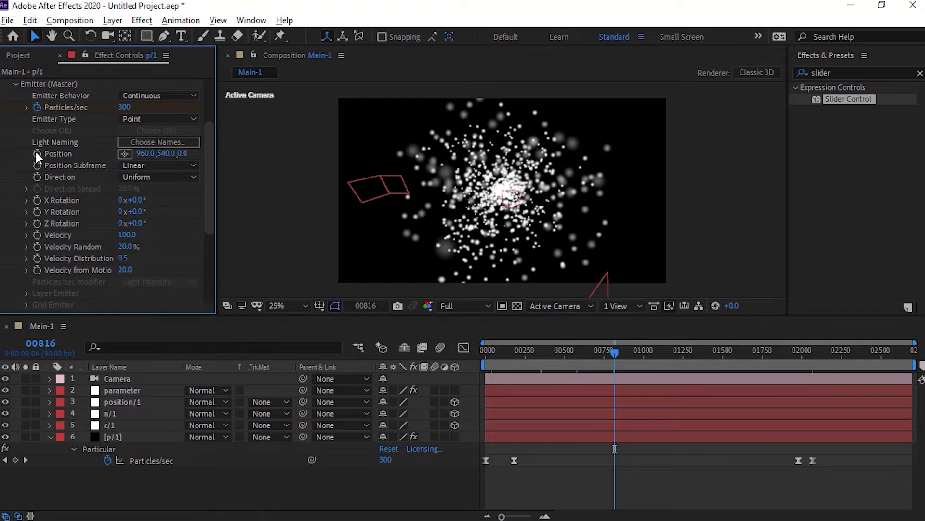
key(alt+Tab)
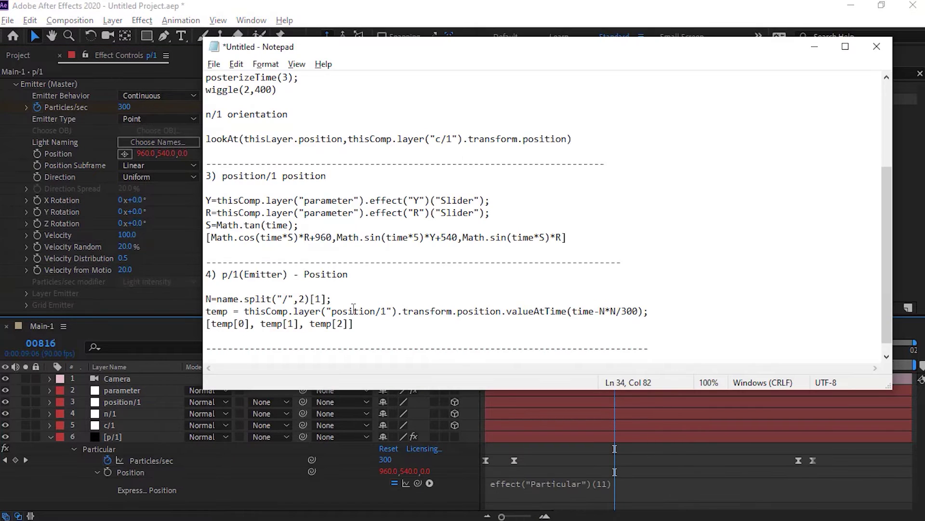
drag(360, 324, 206, 300)
key(alt+Tab)
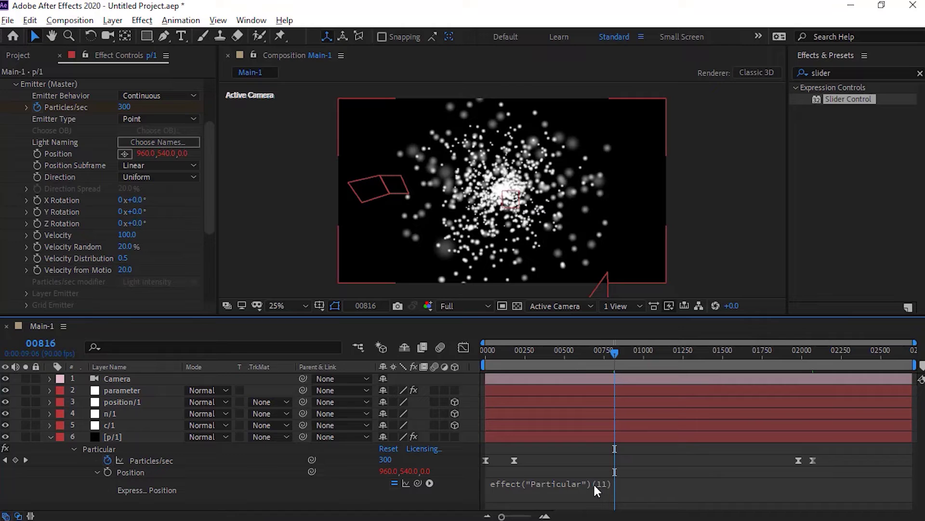
click(594, 482)
key(ctrl+v)
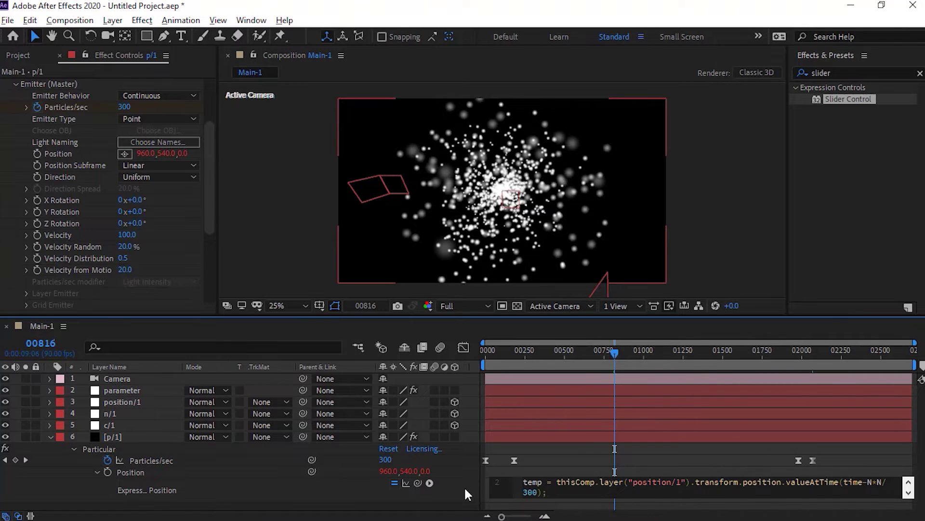
click(464, 486)
- Scrub through the timeline and preview the moving emitter's particle trail from frame 0
click(540, 351)
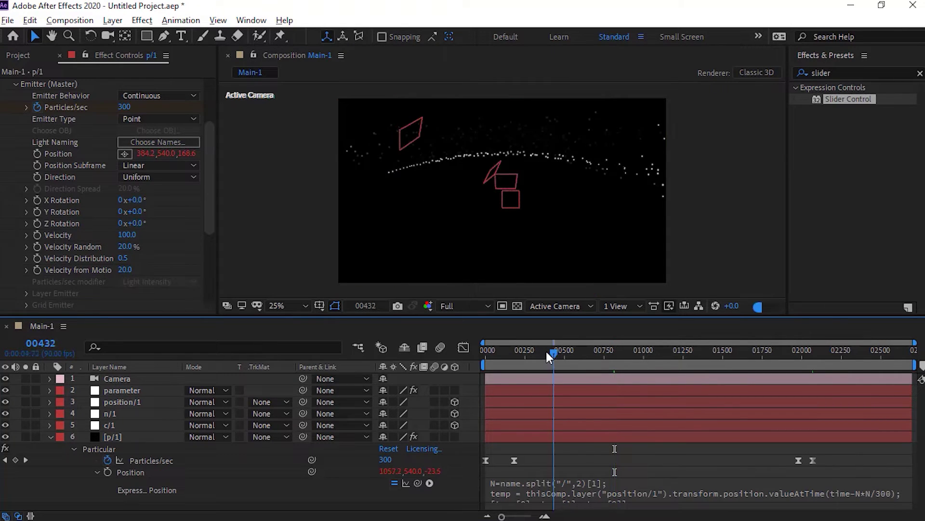
drag(542, 351, 579, 349)
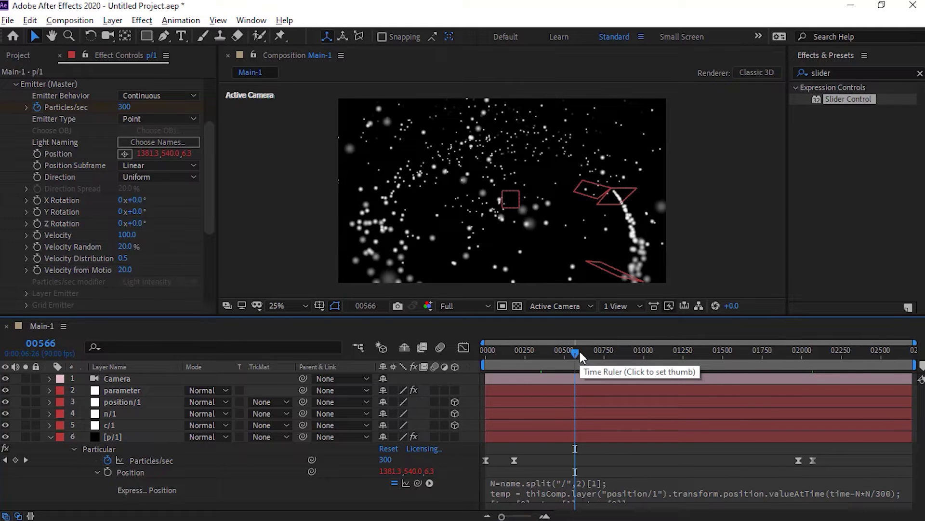
drag(577, 351, 482, 353)
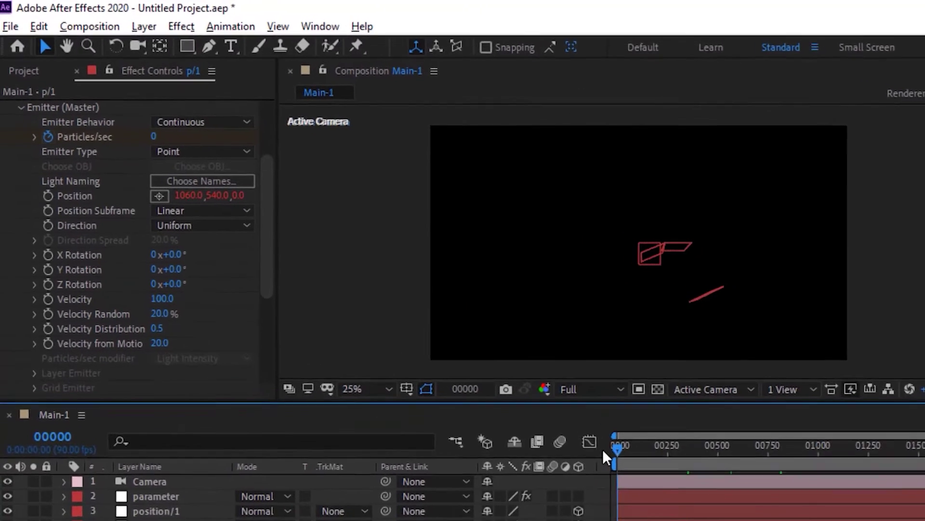
key(space)
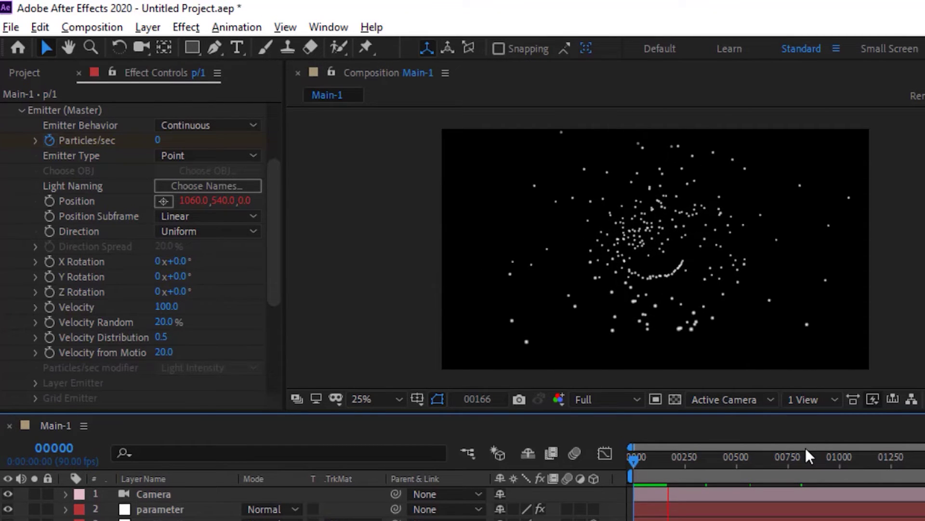
key(space)
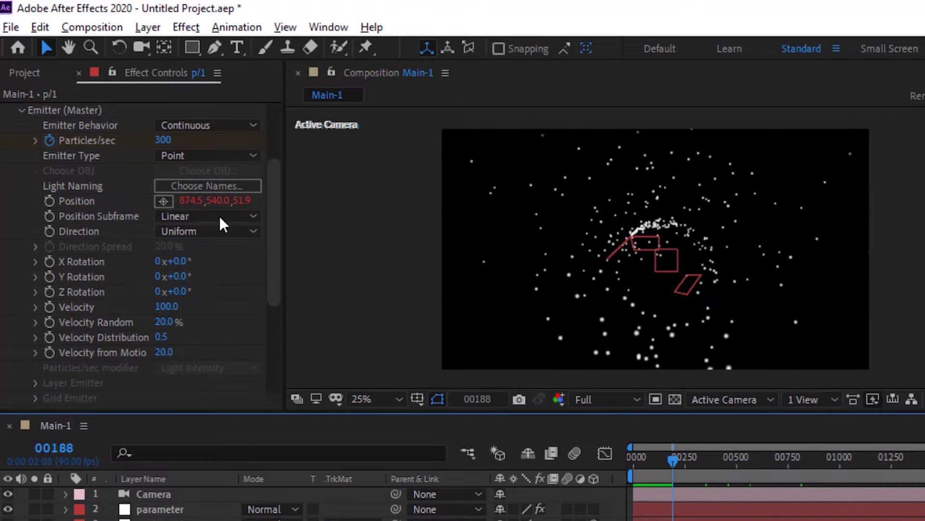
- Set the emitter's Position Subframe to 10x Linear and its Direction to Directional
click(205, 216)
click(215, 254)
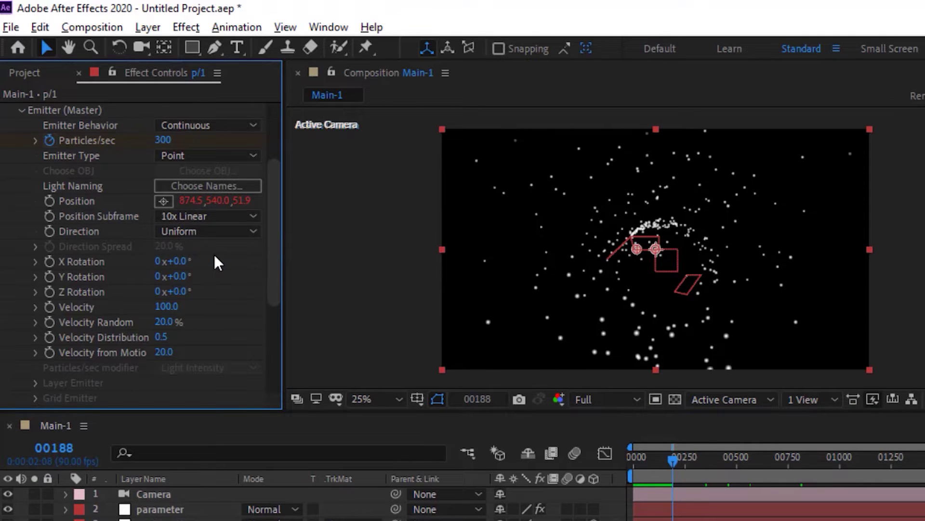
click(217, 231)
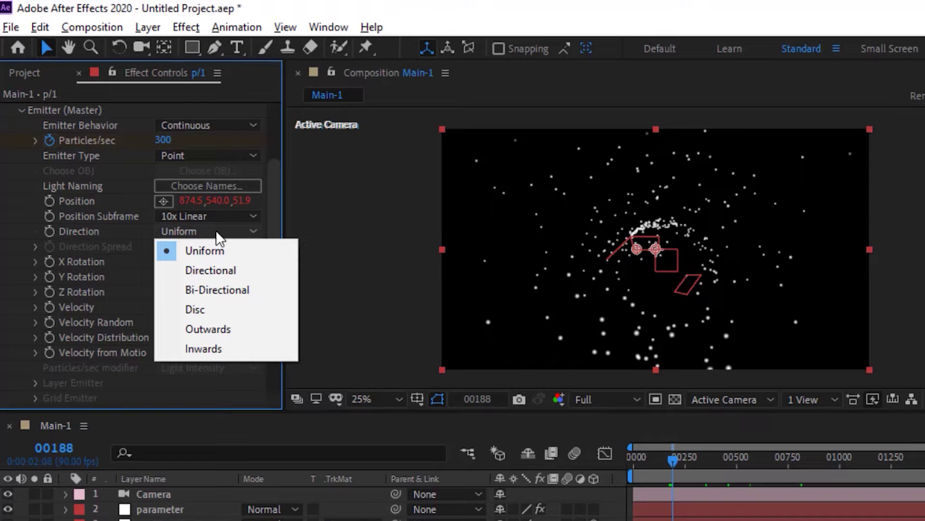
click(219, 270)
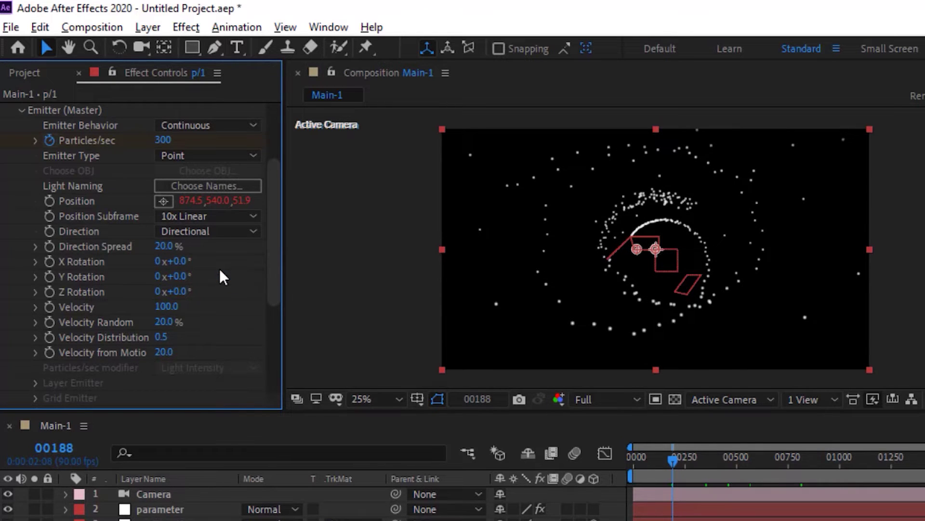
- Set the emitter's Direction Spread to 0%
click(166, 247)
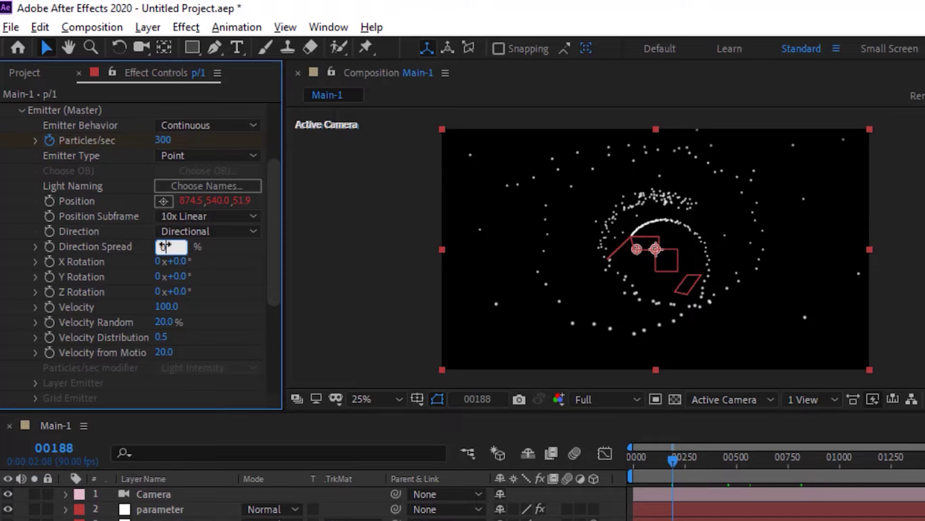
text(0)
key(Return)
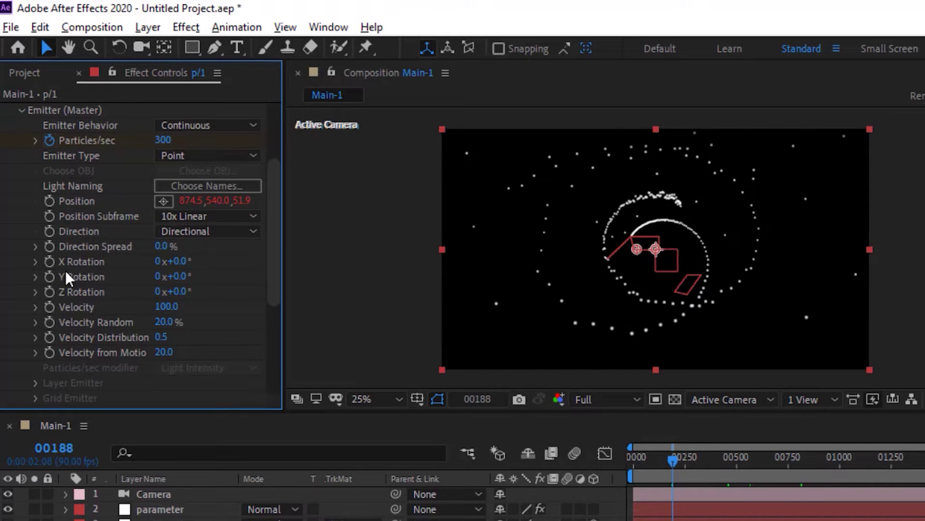
- Add the x rotation expression from the Notepad notes to the emitter's X Rotation, sampling c/1's orientation at time-N*N/300 with index [0]
alt+click(46, 261)
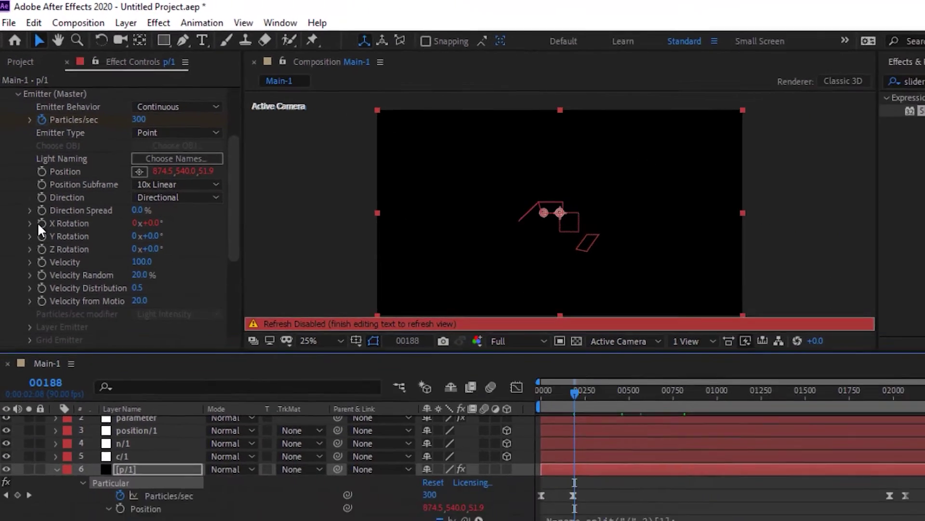
key(alt+Tab)
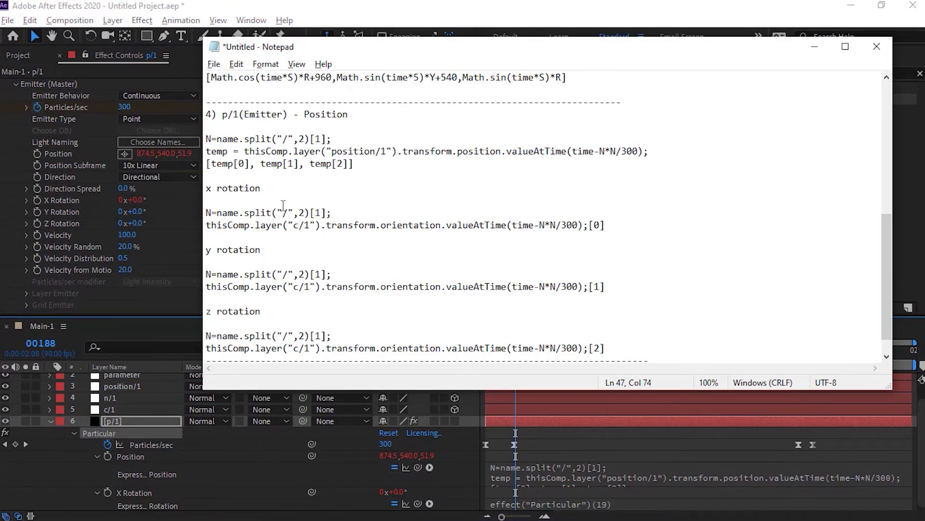
drag(206, 213, 620, 226)
key(alt+Tab)
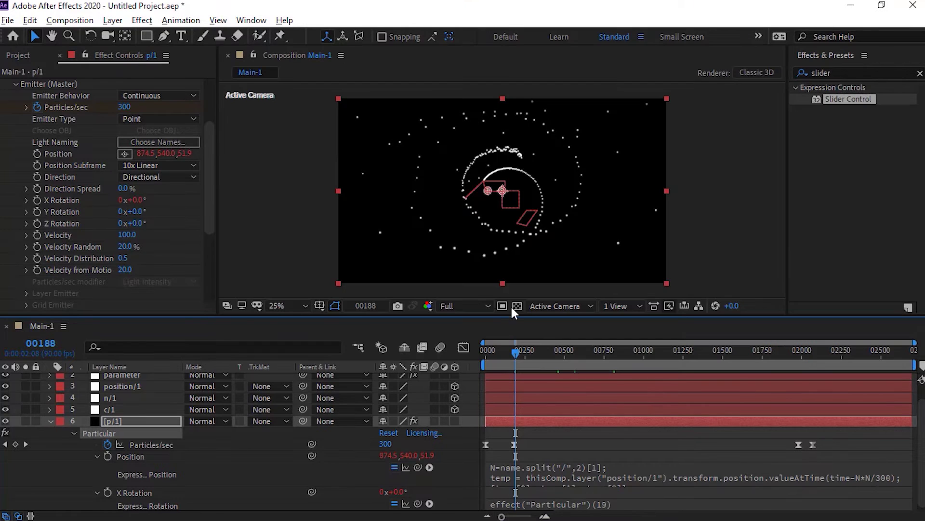
click(552, 504)
key(ctrl+v)
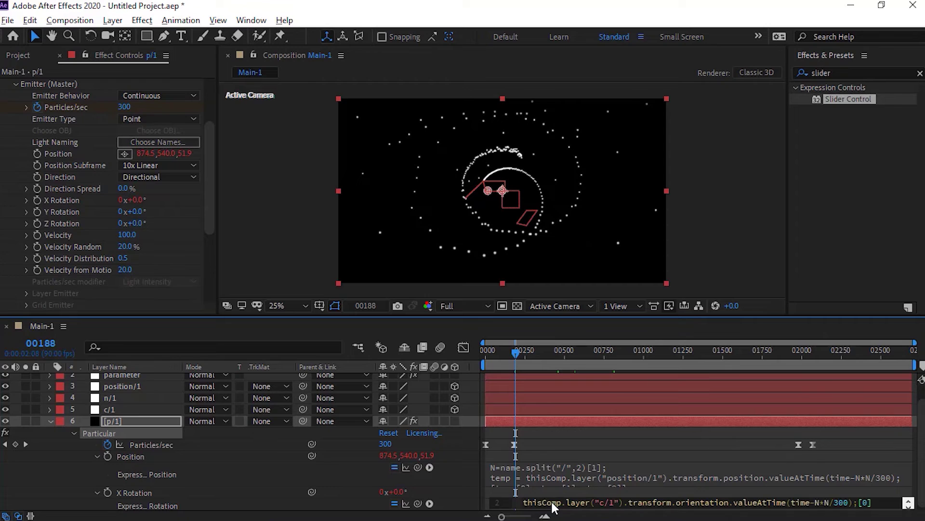
click(448, 472)
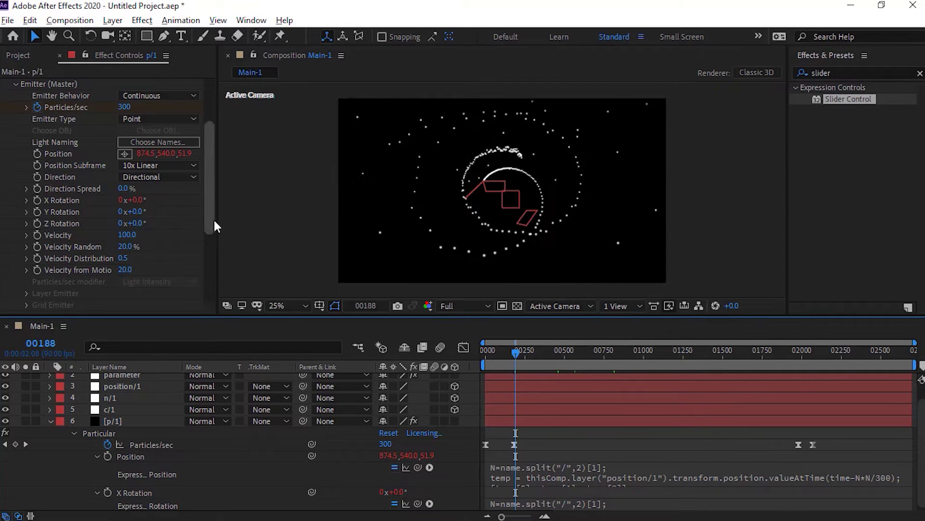
- Add the y rotation expression from the Notepad notes to the emitter's Y Rotation, sampling c/1's orientation at time-N*N/300 with index [1]
alt+click(37, 212)
key(alt+Tab)
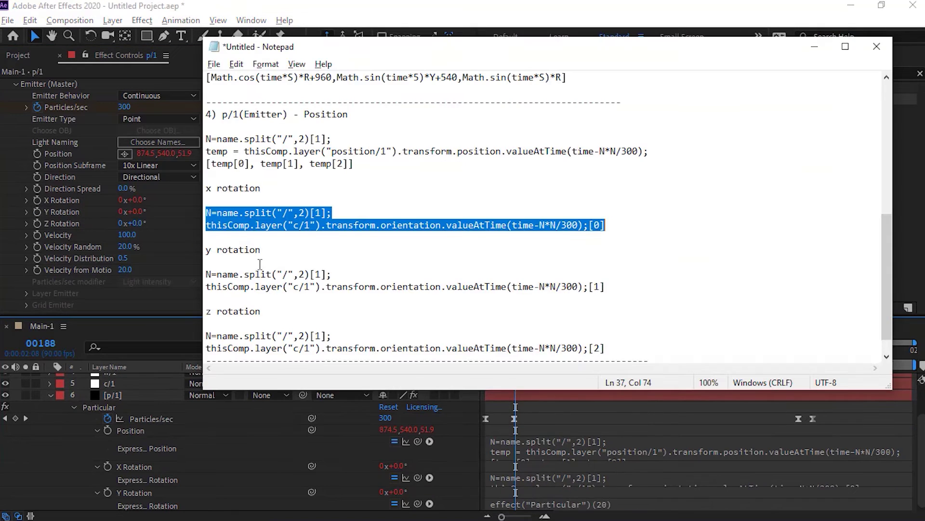
drag(207, 274, 615, 294)
key(ctrl+c)
key(alt+Tab)
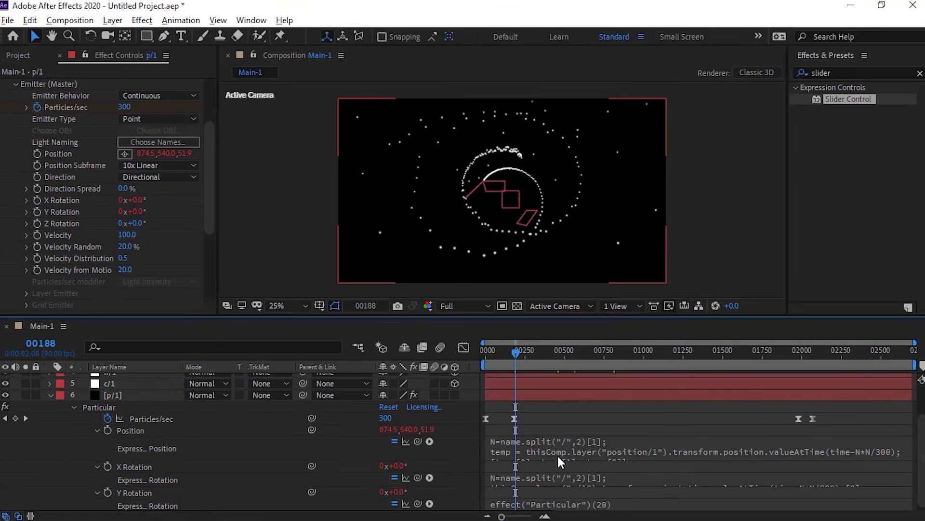
click(575, 501)
key(ctrl+a)
key(ctrl+v)
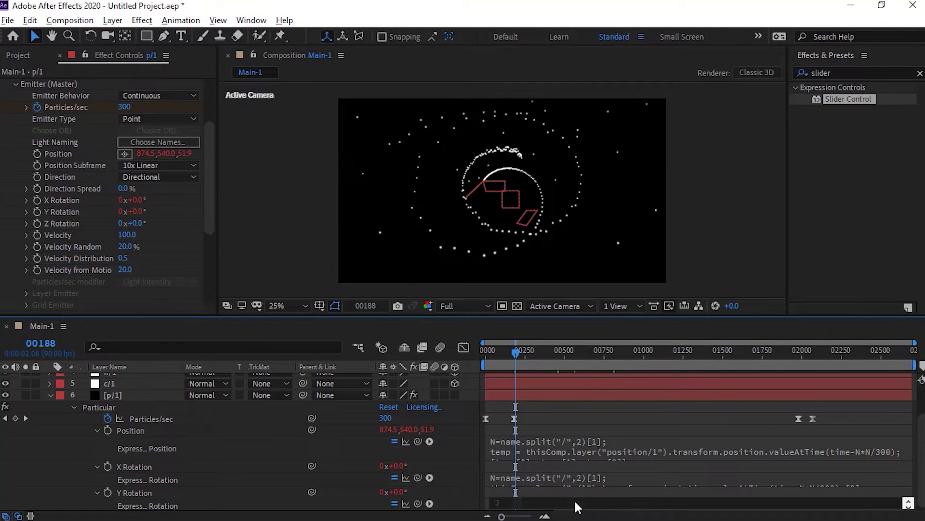
click(470, 481)
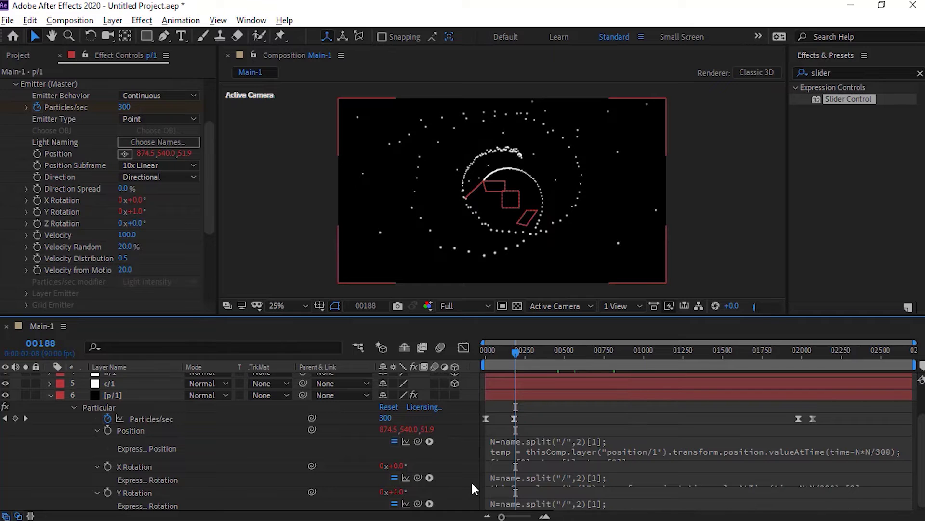
- Add the z rotation expression from the Notepad notes to the emitter's Z Rotation, sampling c/1's orientation at time-N*N/300 with index [2]
key(alt+Tab)
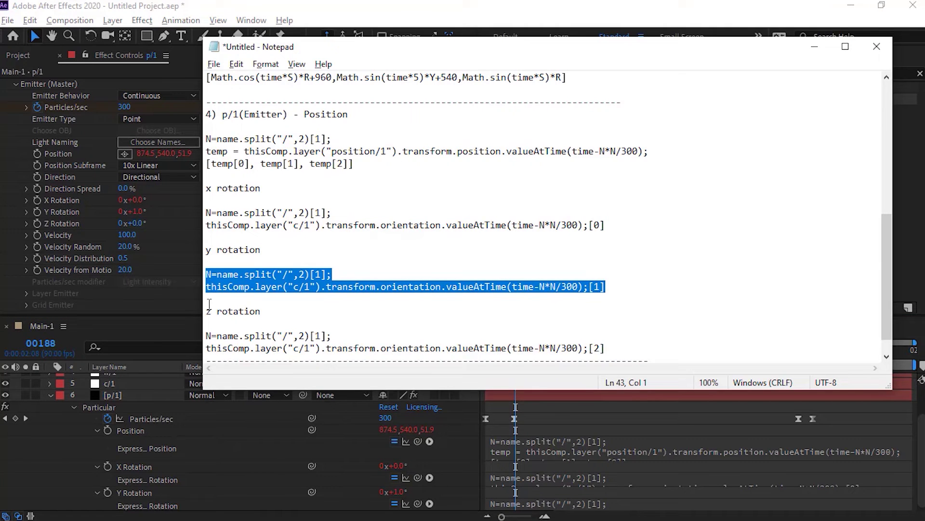
drag(207, 335, 618, 324)
key(alt+Tab)
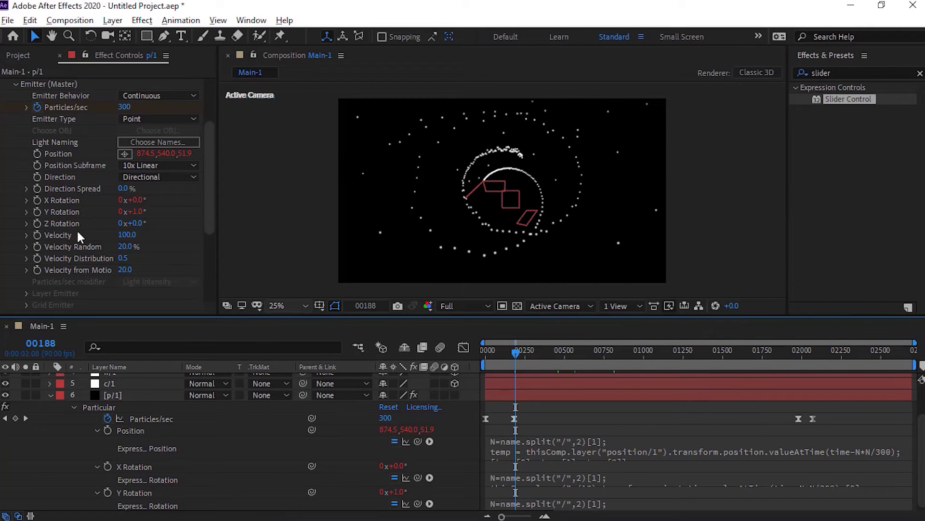
alt+click(38, 223)
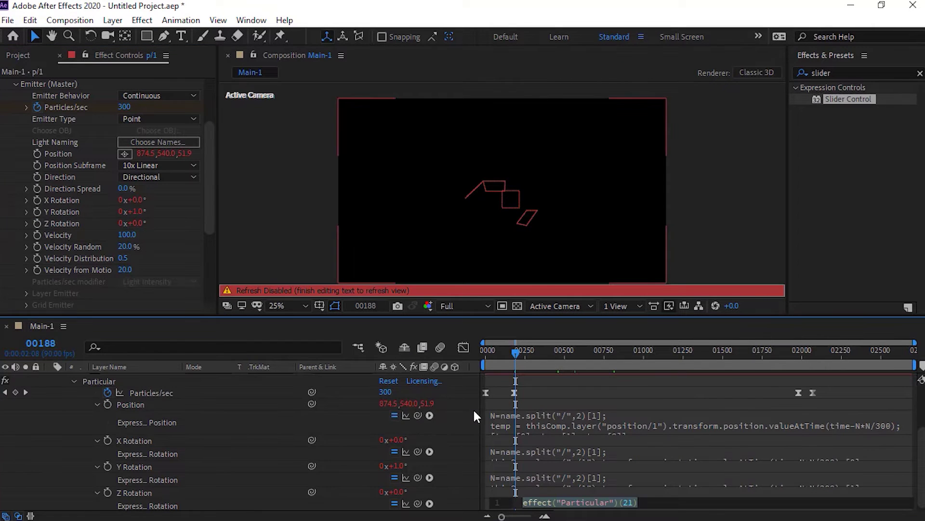
key(ctrl+v)
click(458, 441)
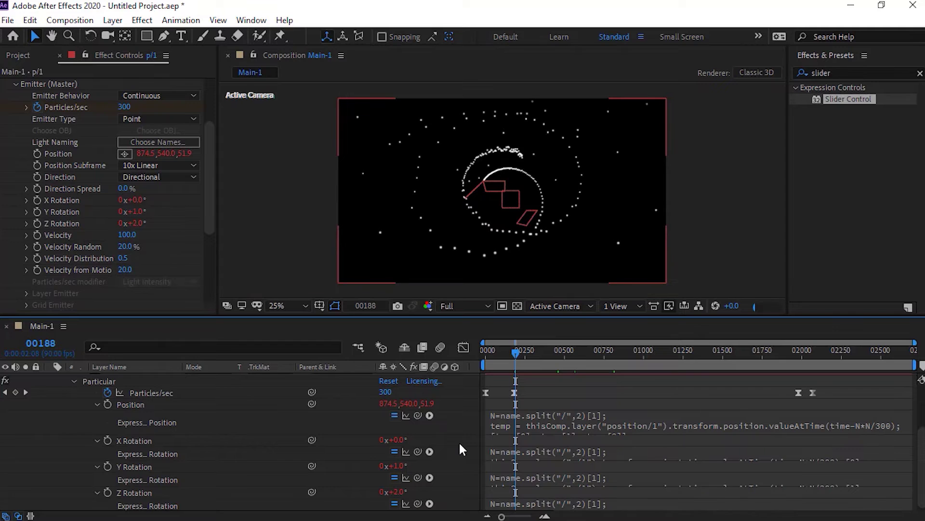
- Set the emitter's Velocity to 1500
click(127, 235)
text(15)
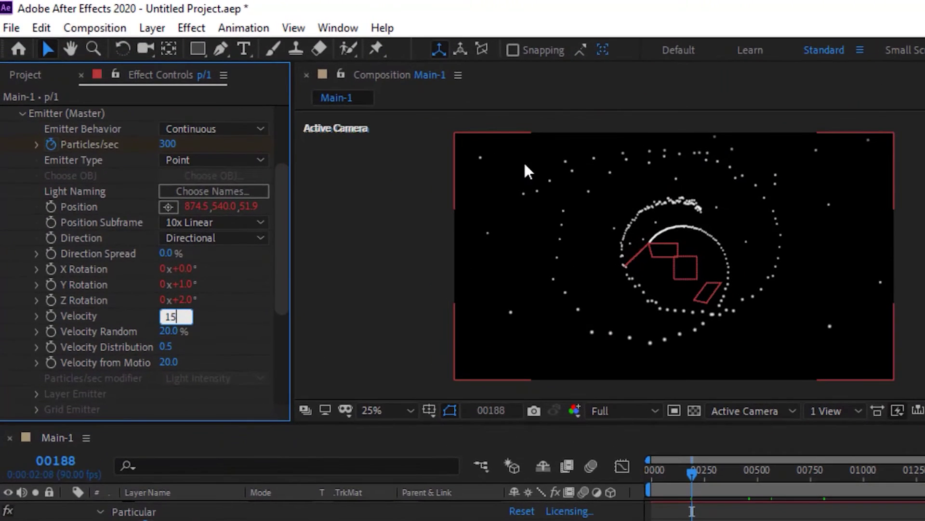
text(00)
key(Return)
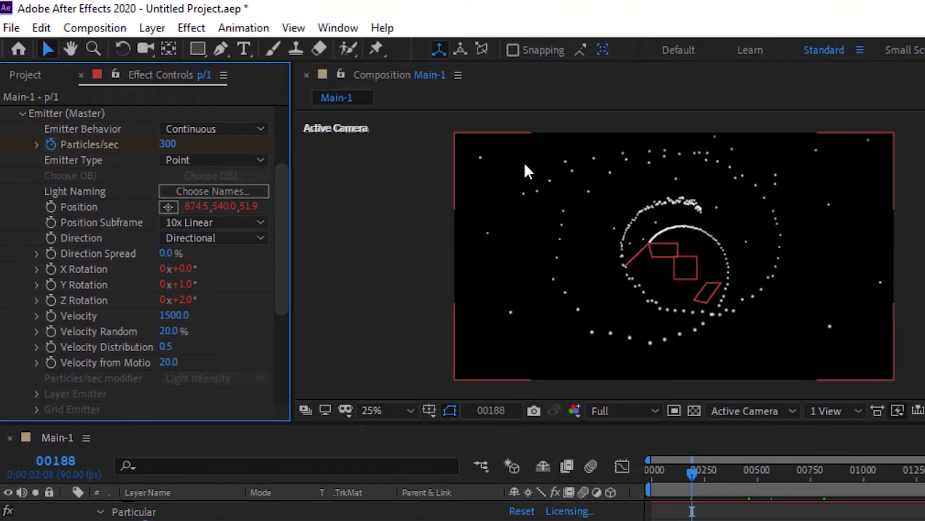
click(524, 161)
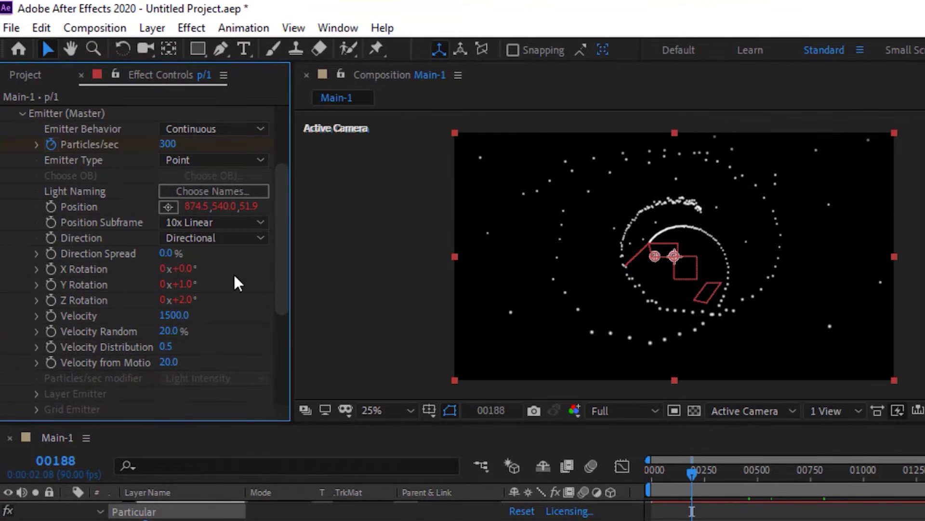
- Set the emitter's Velocity Random to 0% and its Velocity from Motion to 8
click(167, 332)
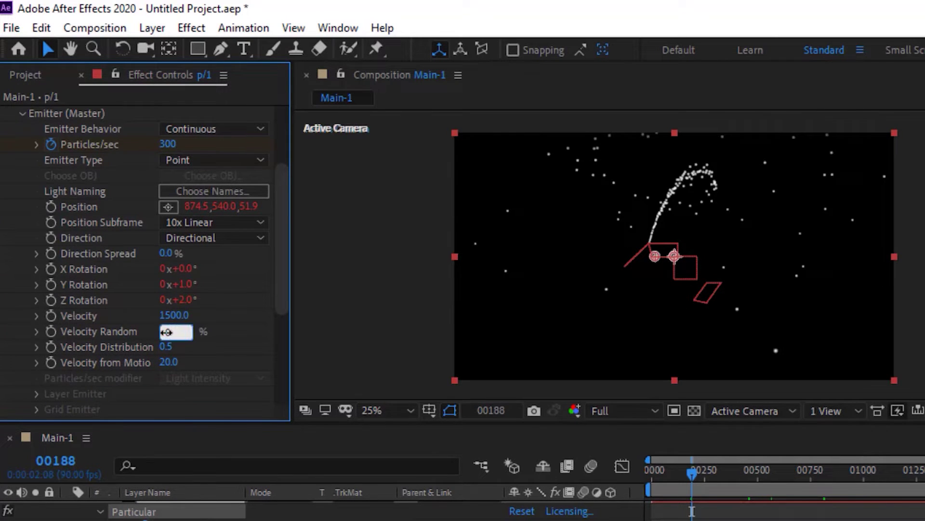
key(Tab)
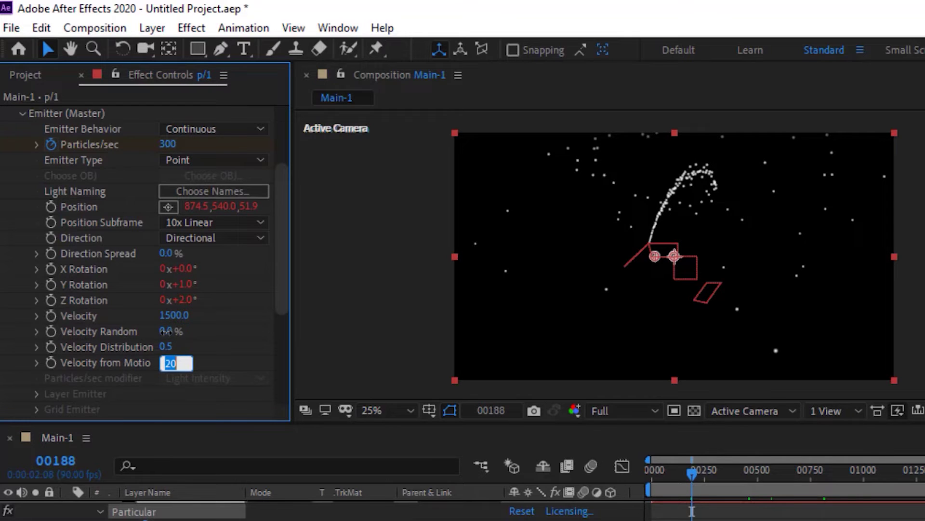
text(8)
key(Return)
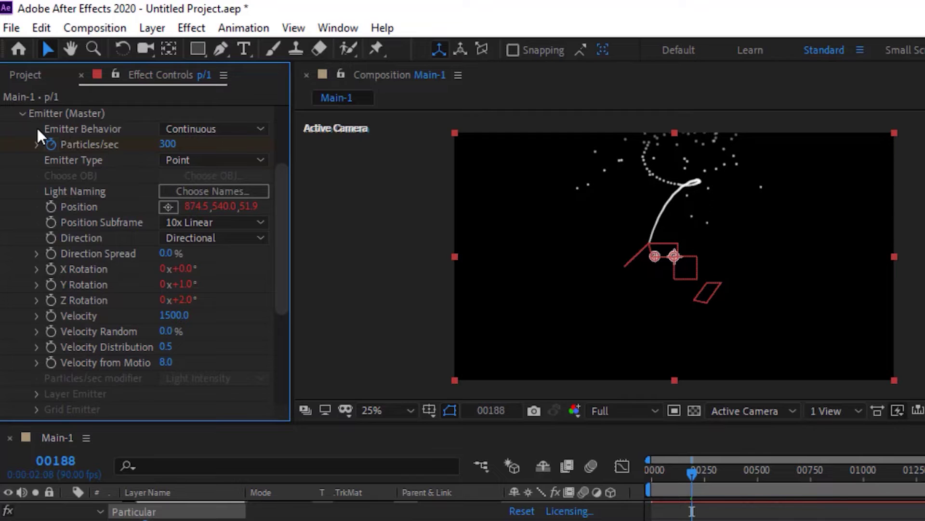
- Collapse the Emitter (Master) settings and set the particle Life to 5 seconds in Particle (Master)
click(22, 115)
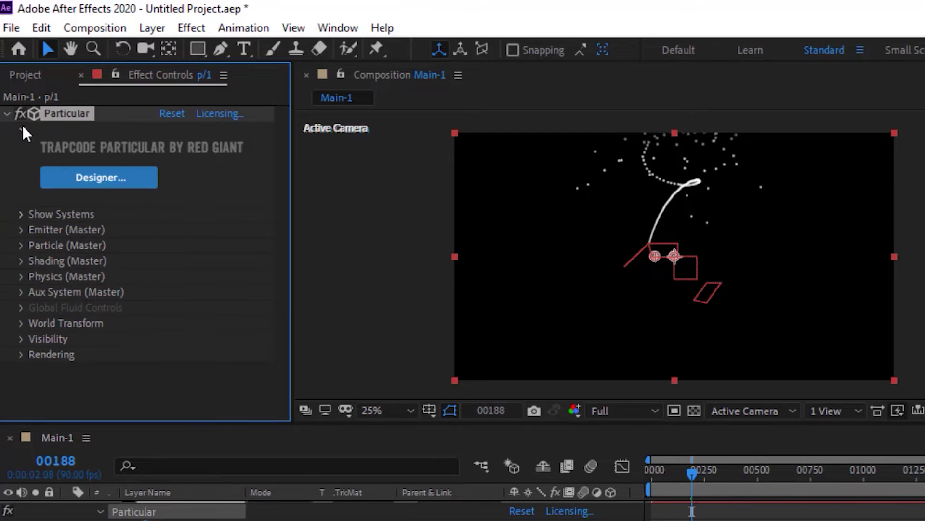
click(19, 245)
click(167, 128)
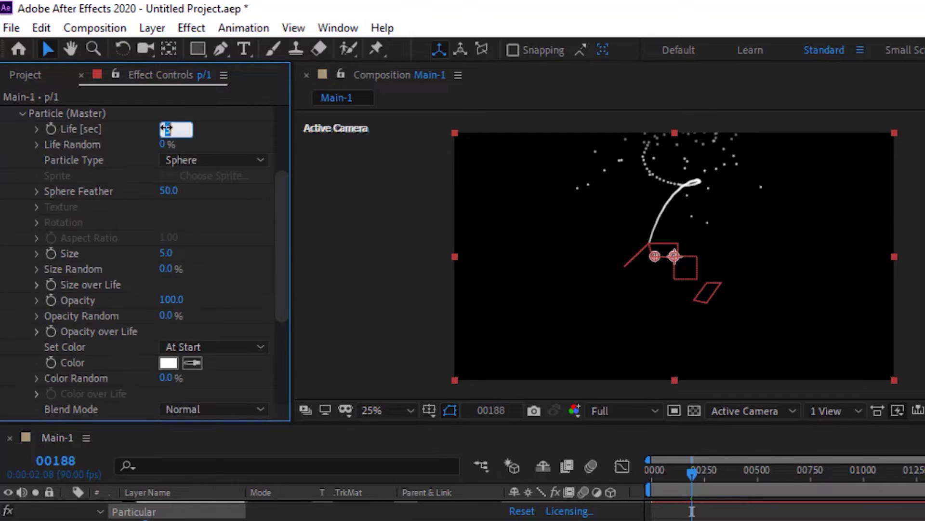
text(5)
key(Return)
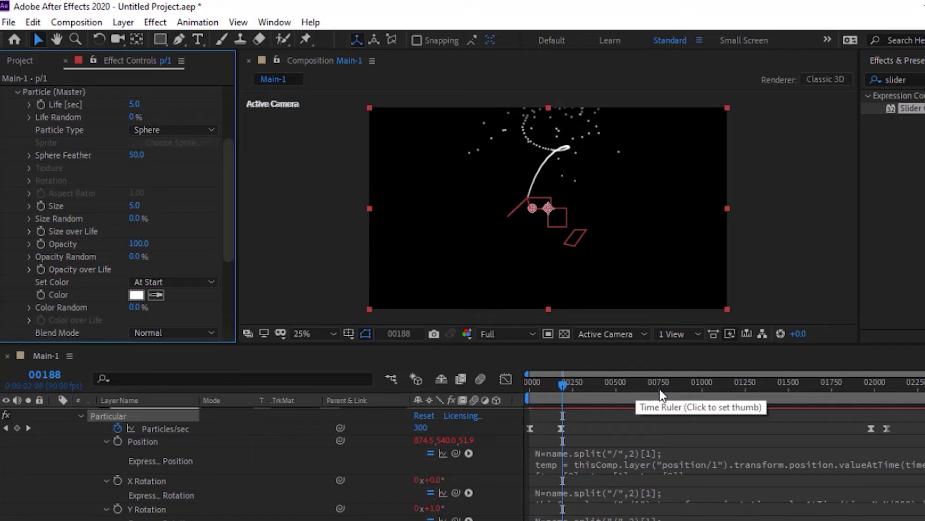
- Go to frame 752 and set the particle Size to 3
click(661, 393)
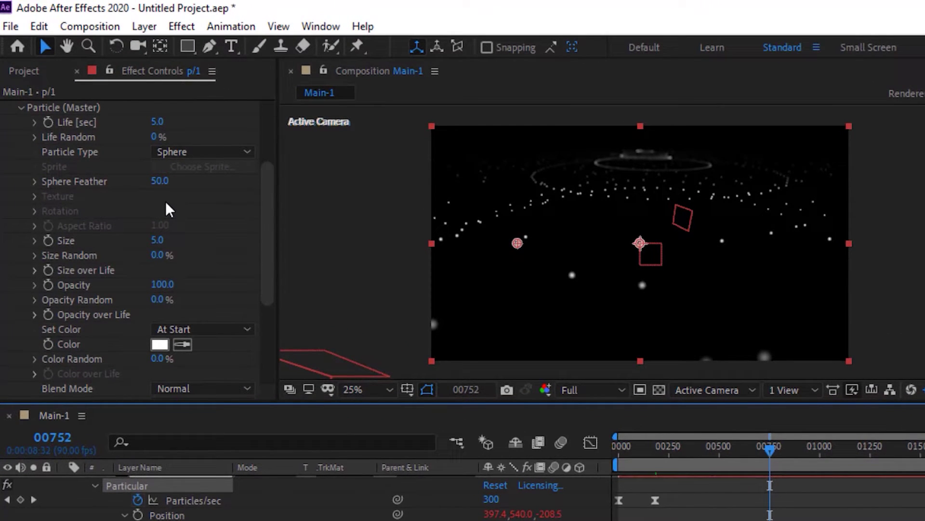
click(156, 240)
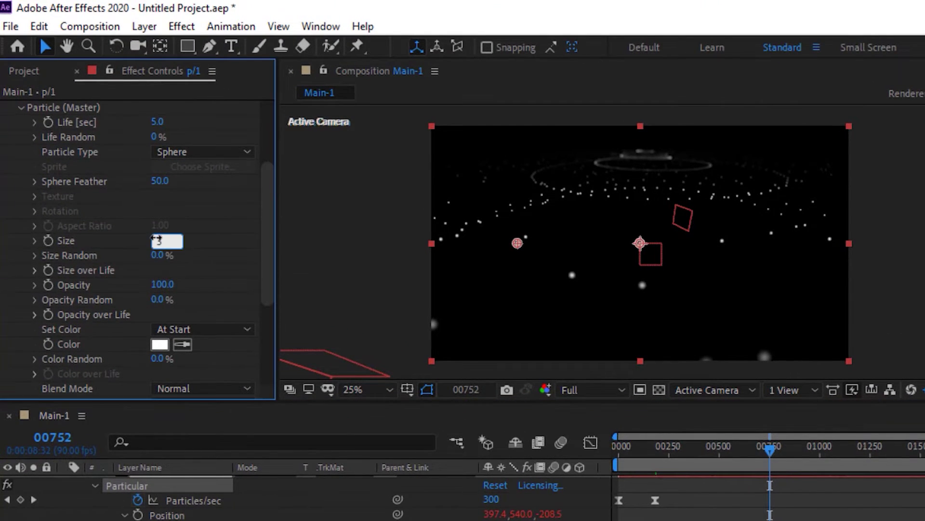
text(3)
key(Return)
- Apply the Size over Life preset that falls linearly from full size at the start to zero at the end
click(34, 270)
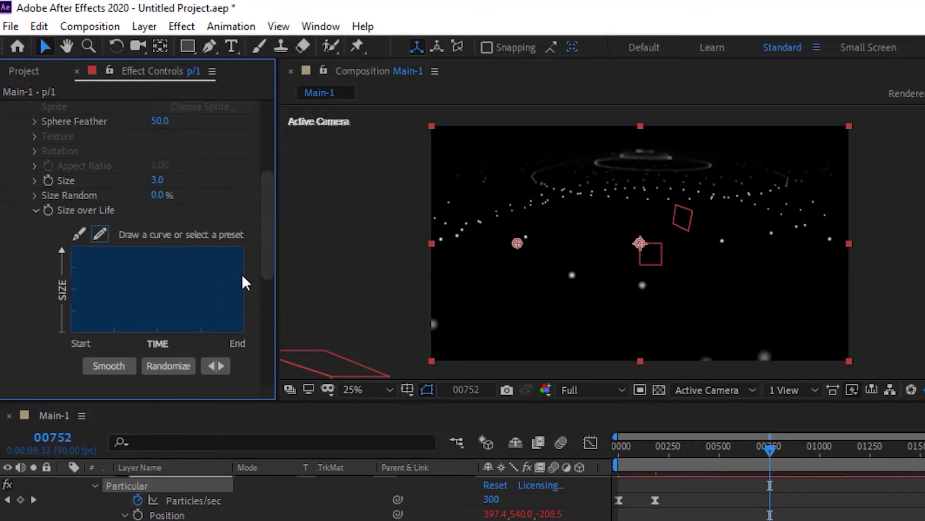
drag(277, 295, 331, 296)
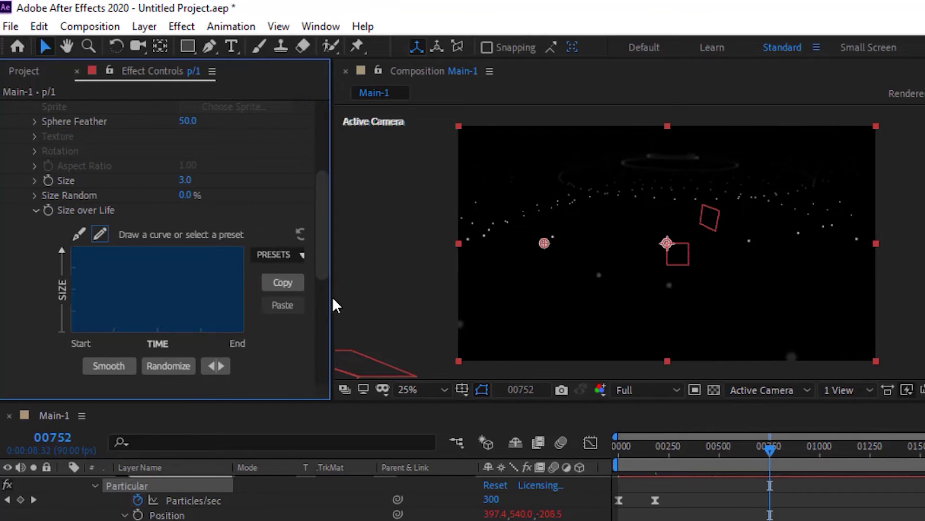
click(265, 254)
click(274, 290)
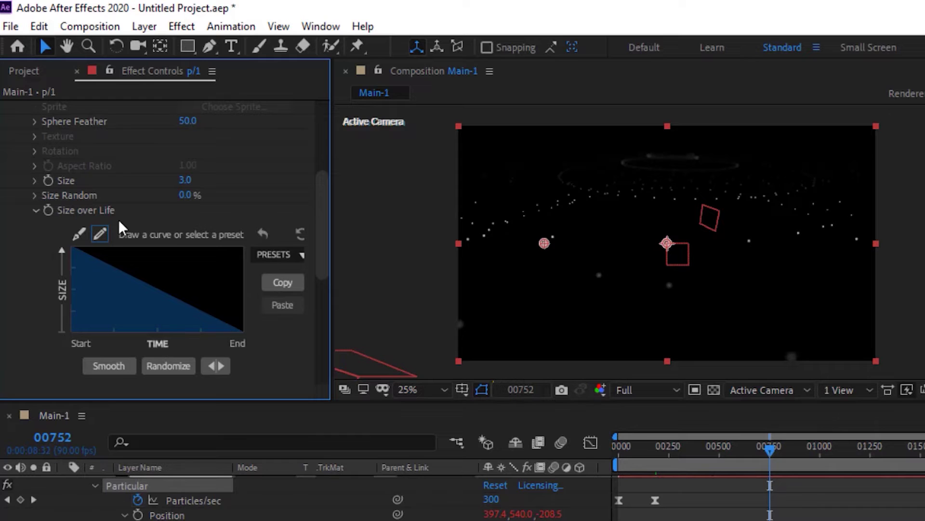
click(34, 211)
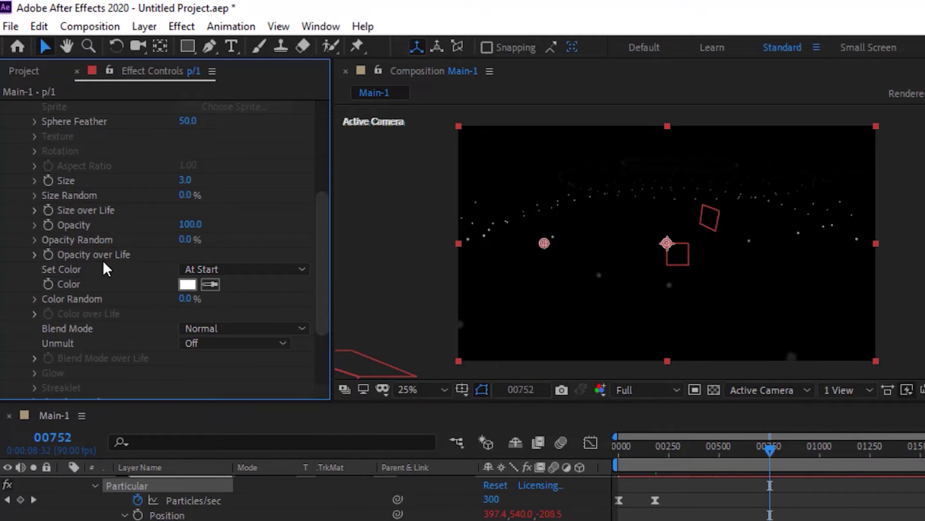
- Change the particles' Set Color to Over Life and their Blend Mode to Screen
click(235, 268)
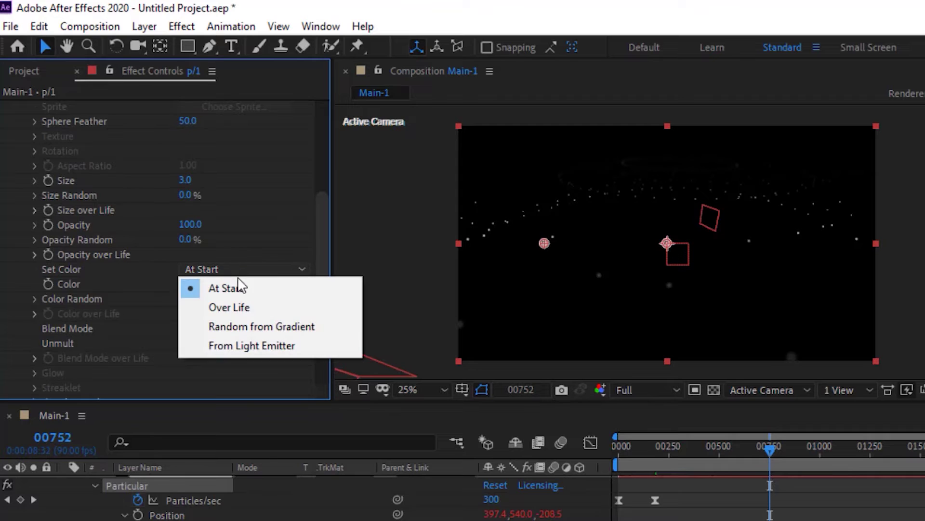
click(243, 308)
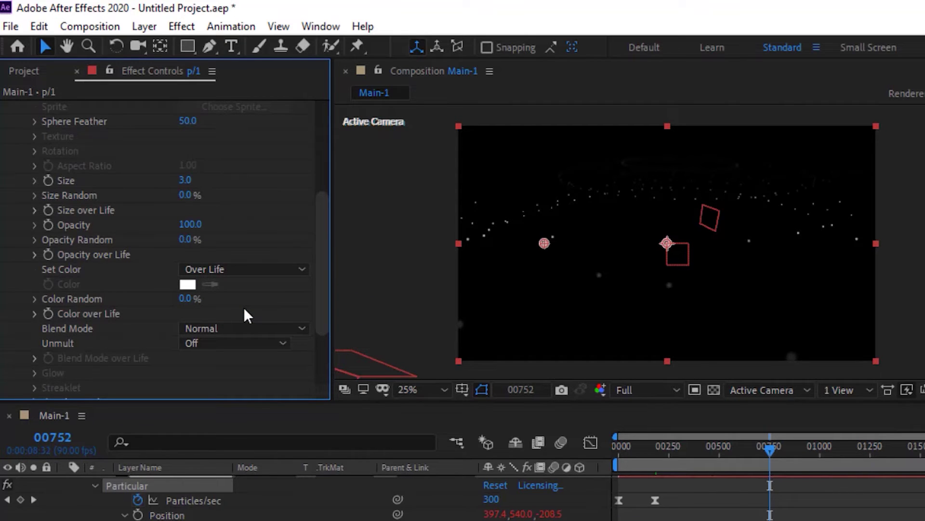
click(238, 326)
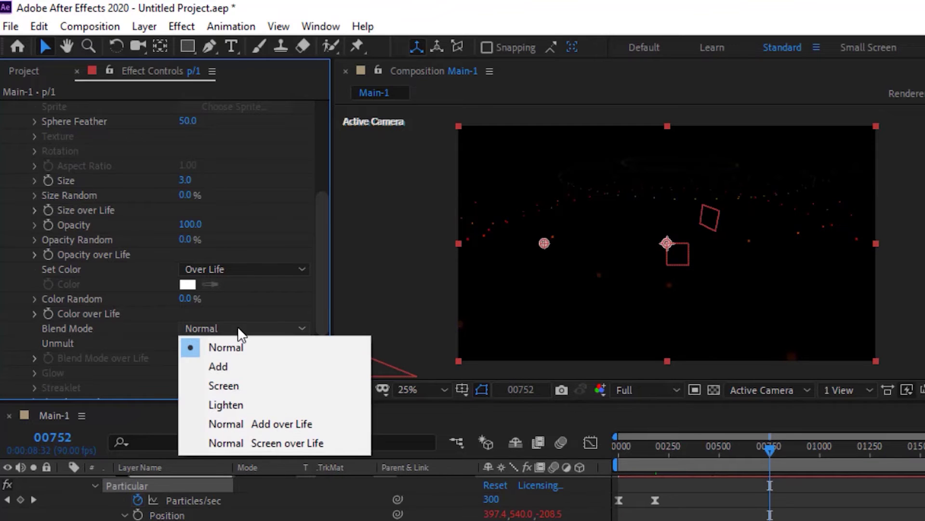
click(233, 385)
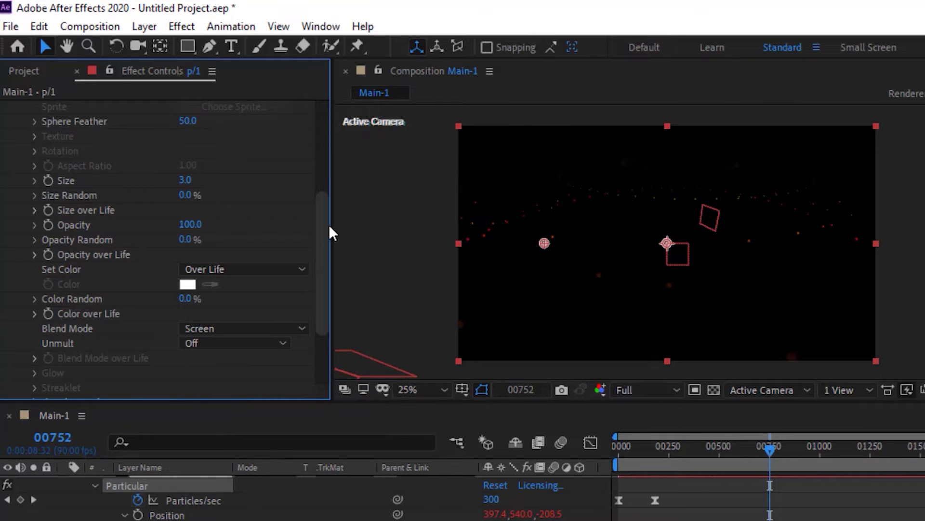
- Collapse the Particle (Master) settings and look over the Shading (Master) options
scroll(323, 202, up, 5)
drag(321, 163, 231, 194)
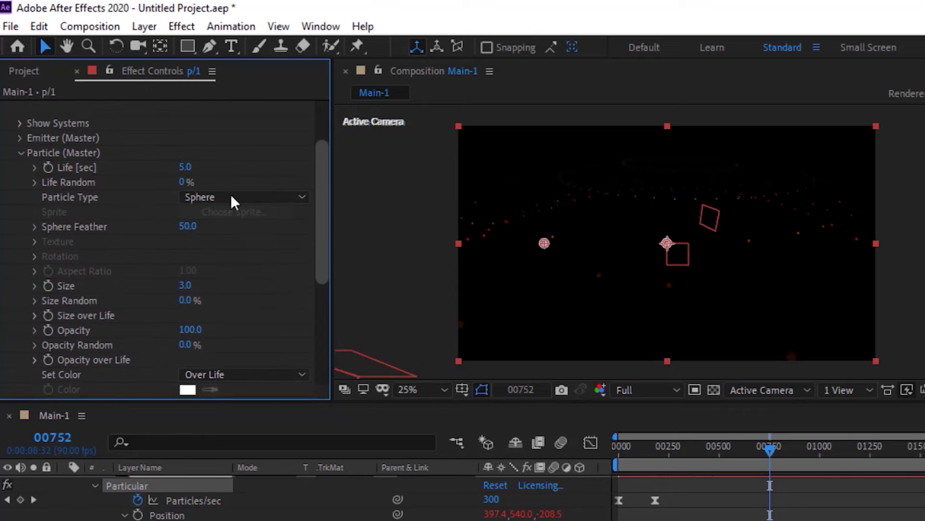
click(20, 154)
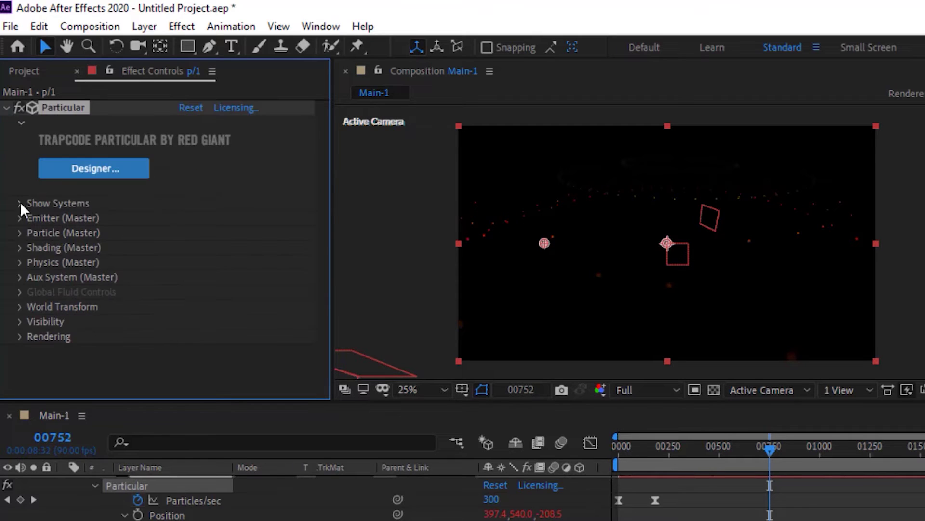
click(19, 250)
scroll(20, 254, down, 1)
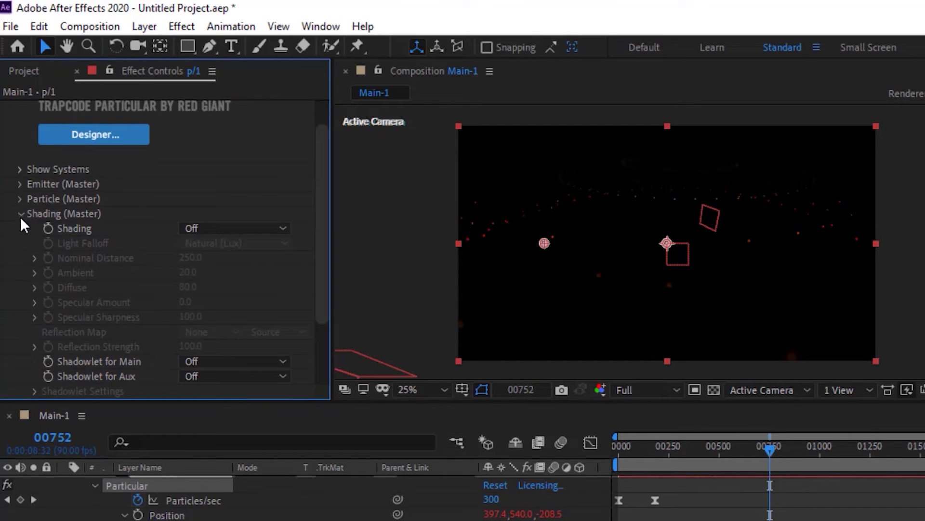
click(20, 216)
- Examine the Air and Turbulence Field options in Physics (Master), then collapse the group
click(20, 262)
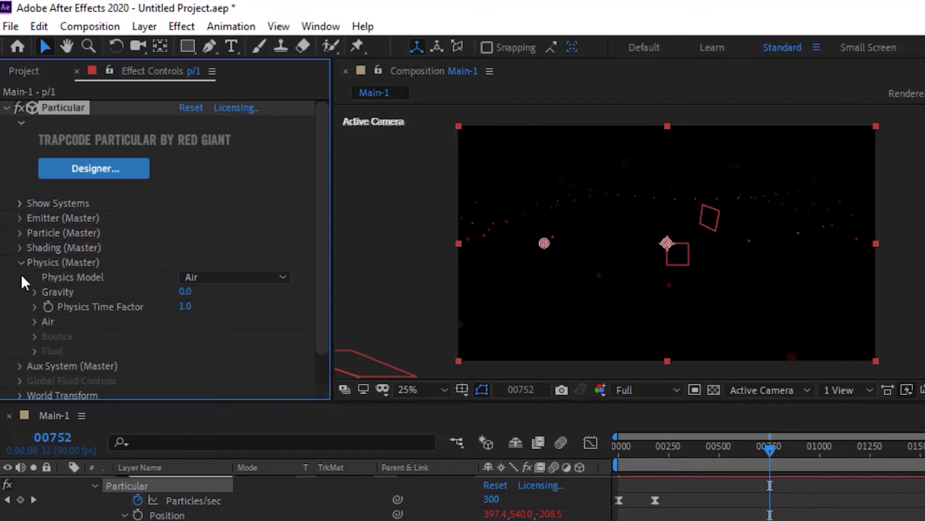
click(34, 321)
scroll(33, 320, down, 3)
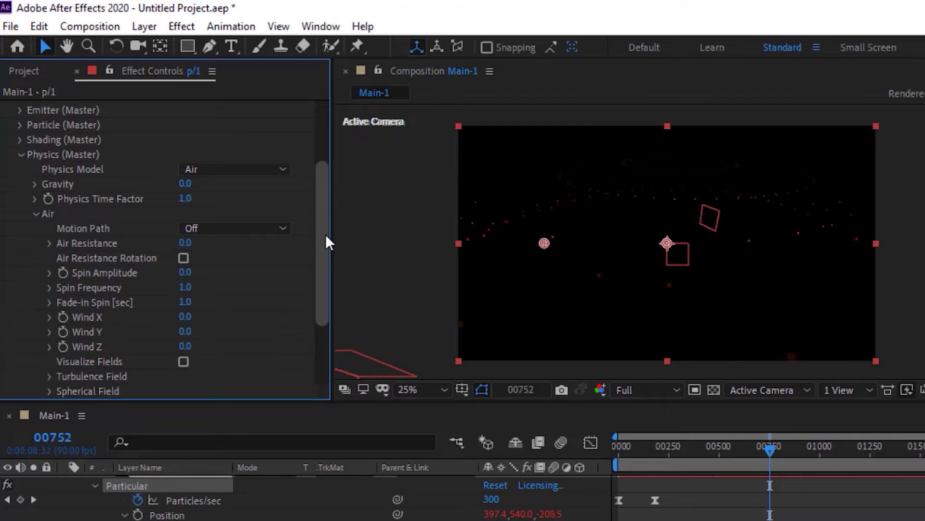
drag(325, 242, 306, 283)
click(51, 314)
scroll(51, 314, down, 4)
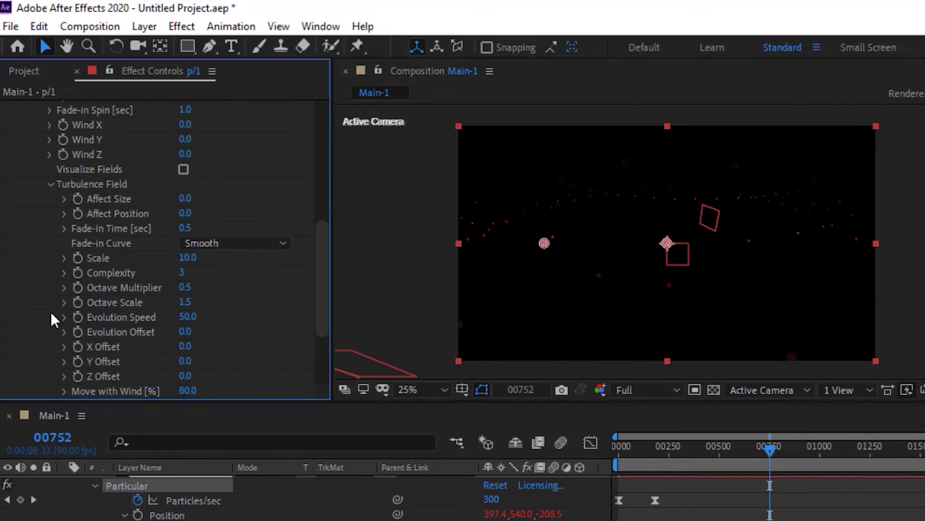
click(51, 183)
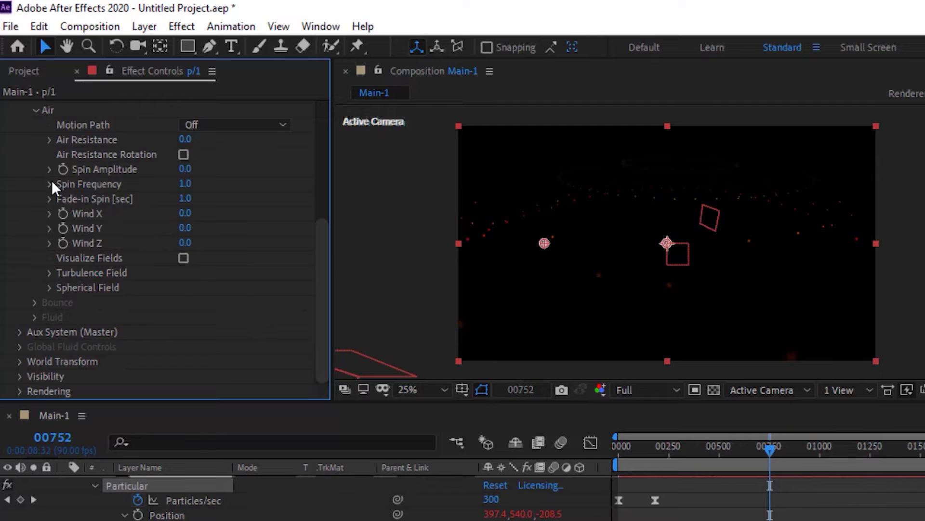
click(321, 169)
click(21, 264)
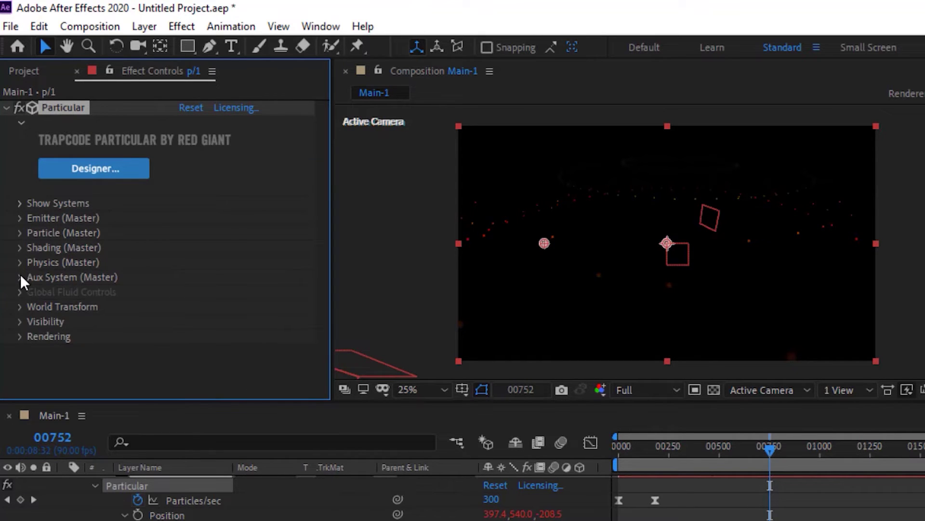
- Set the Aux System (Master) to emit Continuously at 50 particles per second
click(19, 276)
scroll(17, 277, down, 4)
click(231, 121)
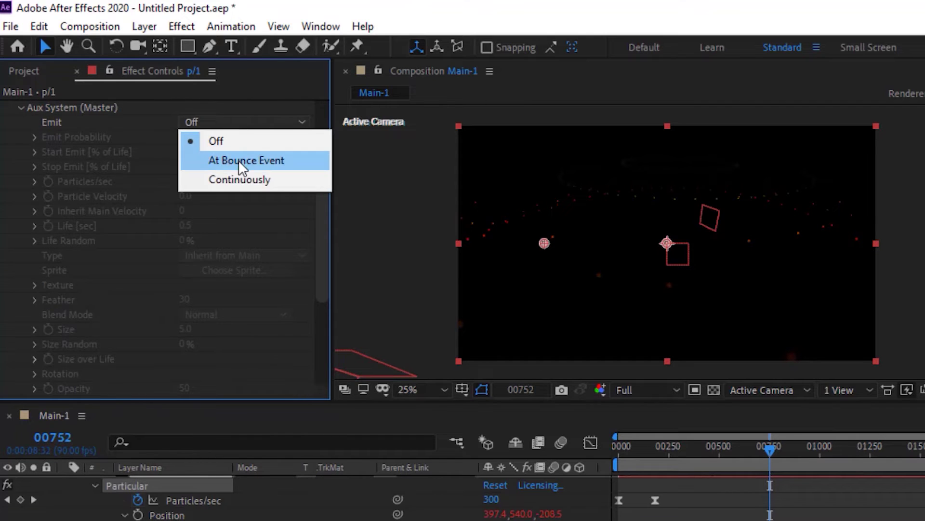
click(241, 177)
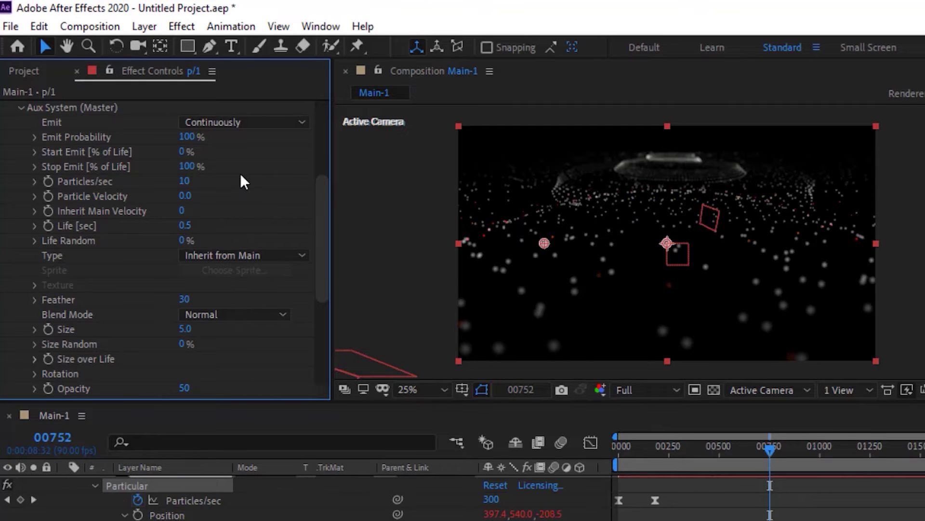
click(187, 182)
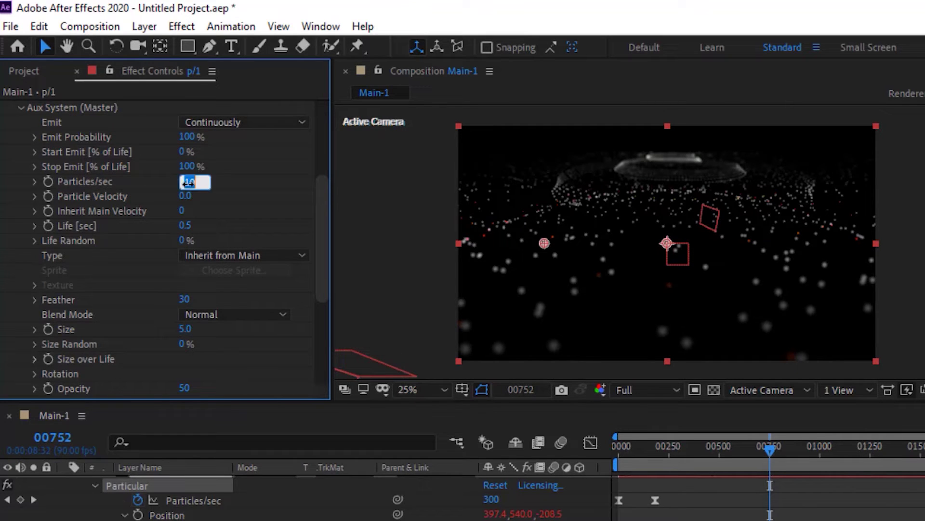
text(50)
key(Return)
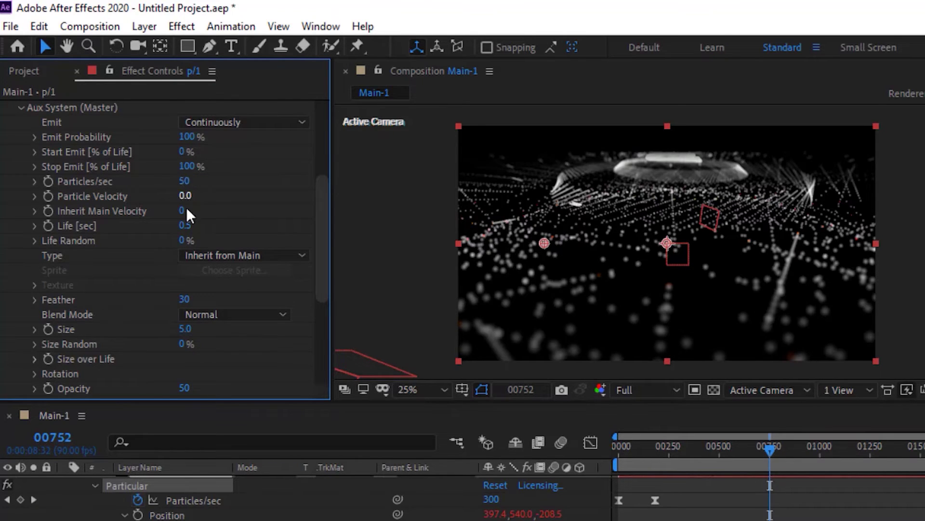
- Set the aux particles' Life to 1 second and their Blend Mode to Screen
click(184, 226)
text(1)
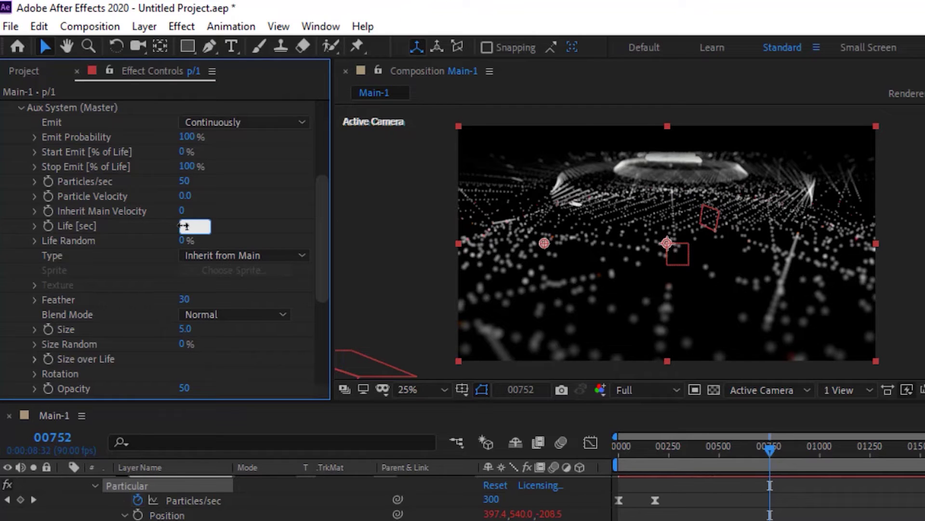
key(Return)
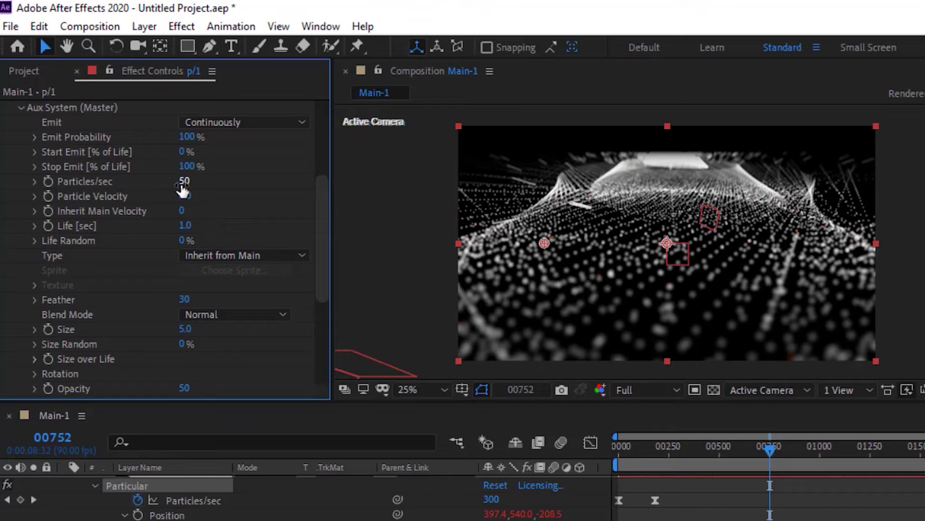
click(218, 316)
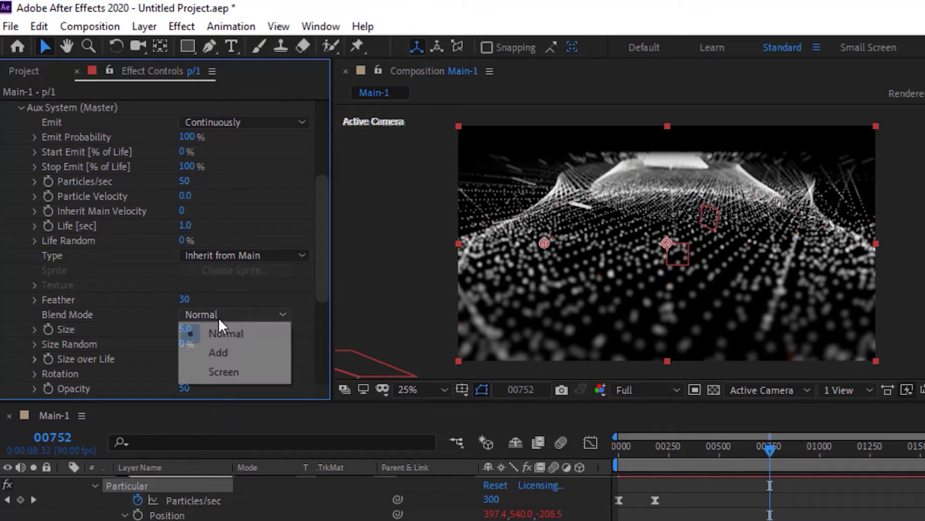
click(236, 371)
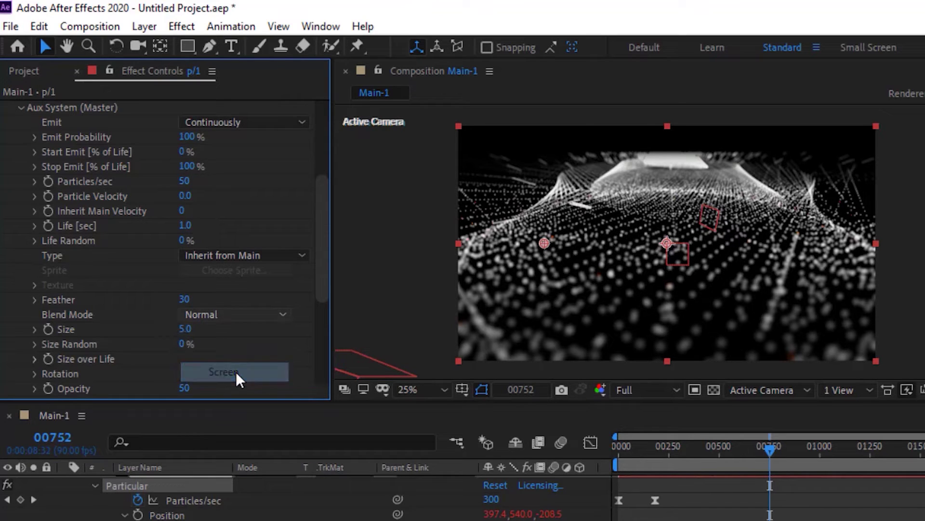
- Set the aux particles' Size to 2 and apply the Size over Life preset that falls linearly to zero
click(186, 330)
text(2)
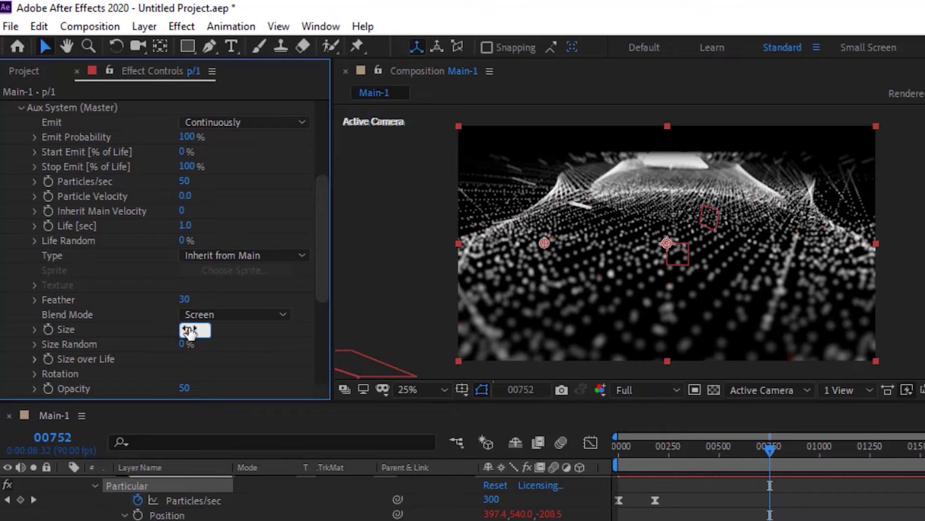
key(Return)
drag(316, 214, 325, 253)
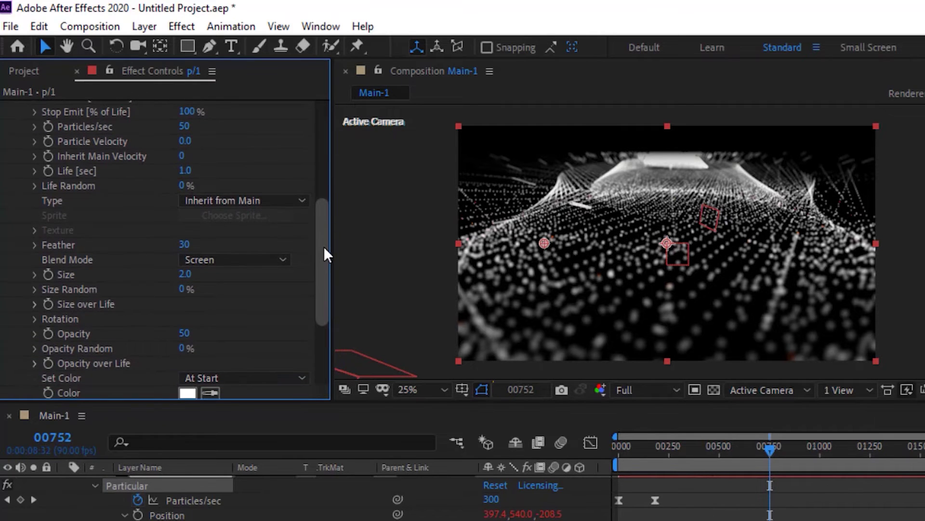
click(35, 303)
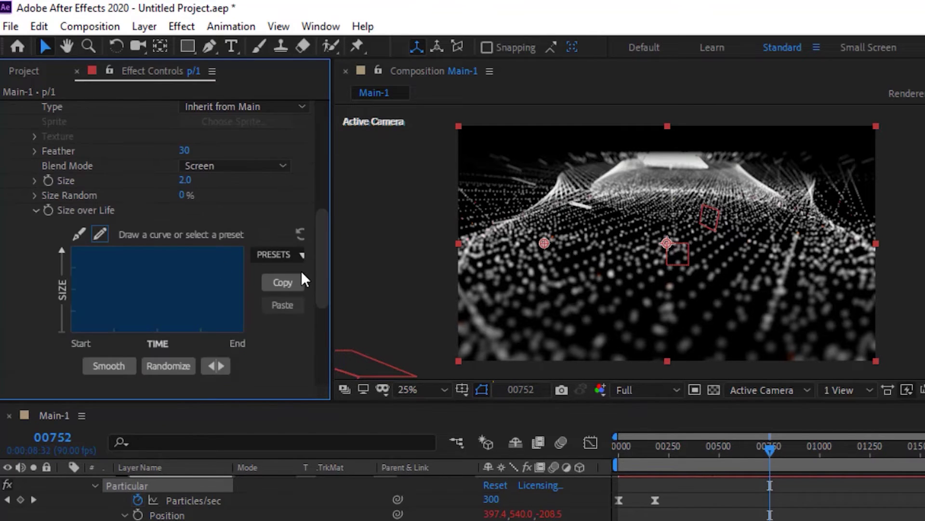
click(287, 256)
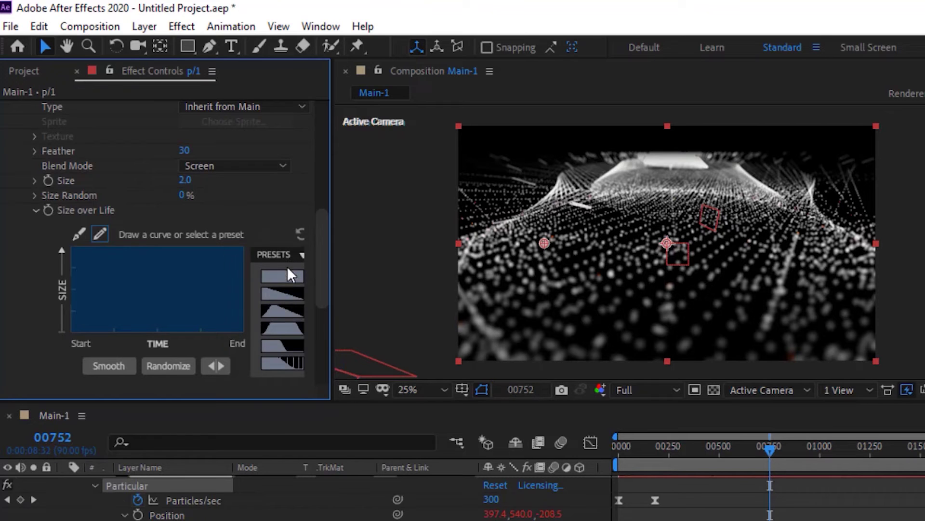
click(287, 296)
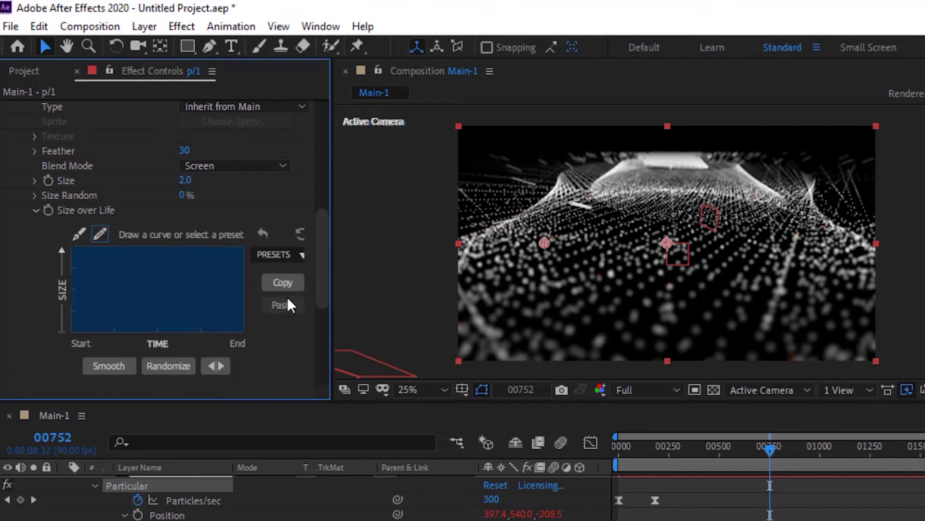
click(35, 210)
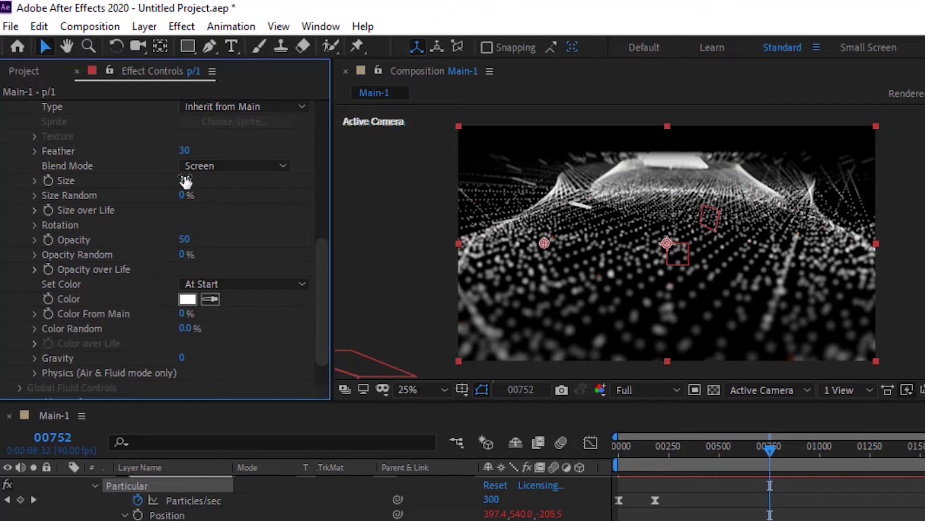
drag(185, 181, 186, 181)
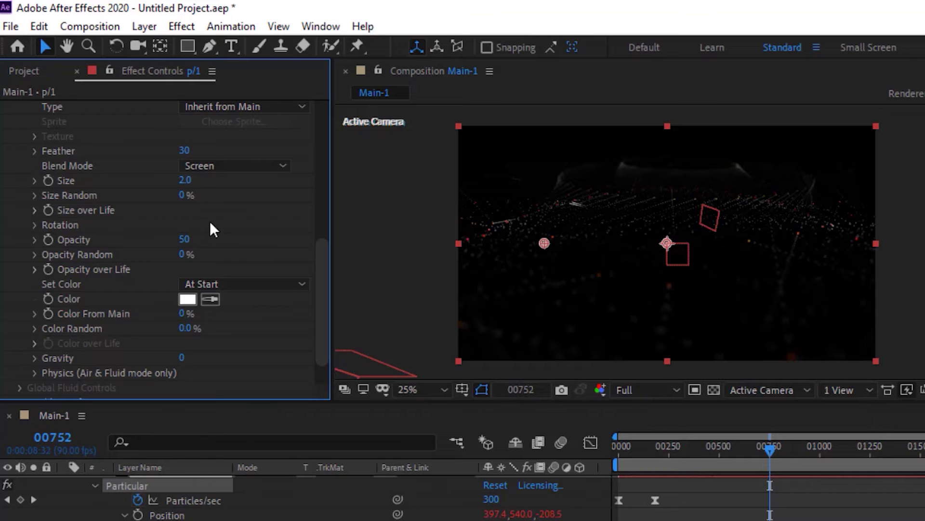
- Change the aux particles' Set Color to Over Life and set Color From Main to 100%
click(208, 283)
click(227, 319)
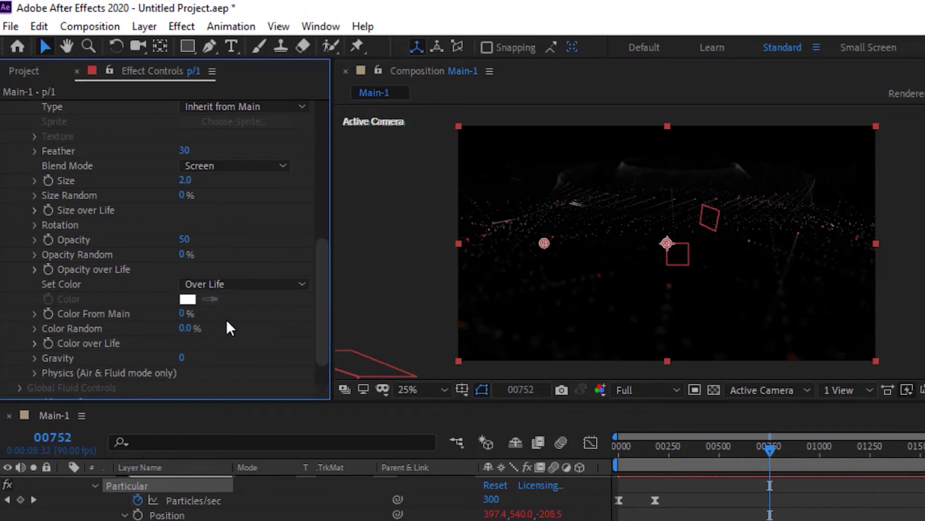
click(184, 313)
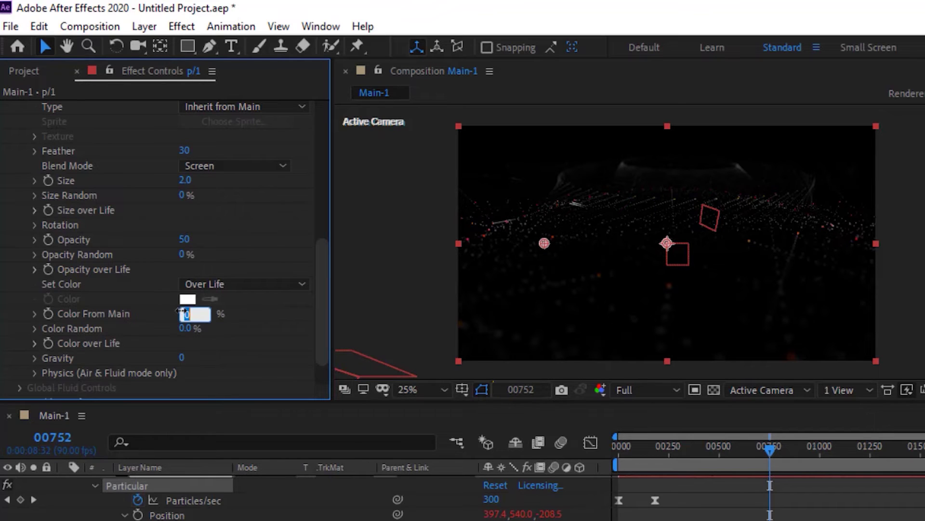
text(100)
key(Return)
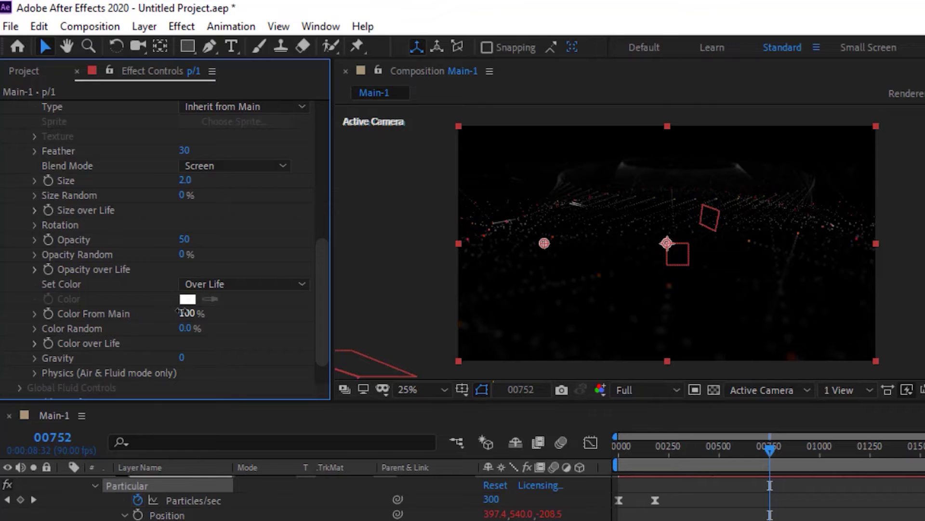
- Set the aux particles' Gravity to 10 and collapse the Aux System (Master) settings
click(182, 359)
text(-10)
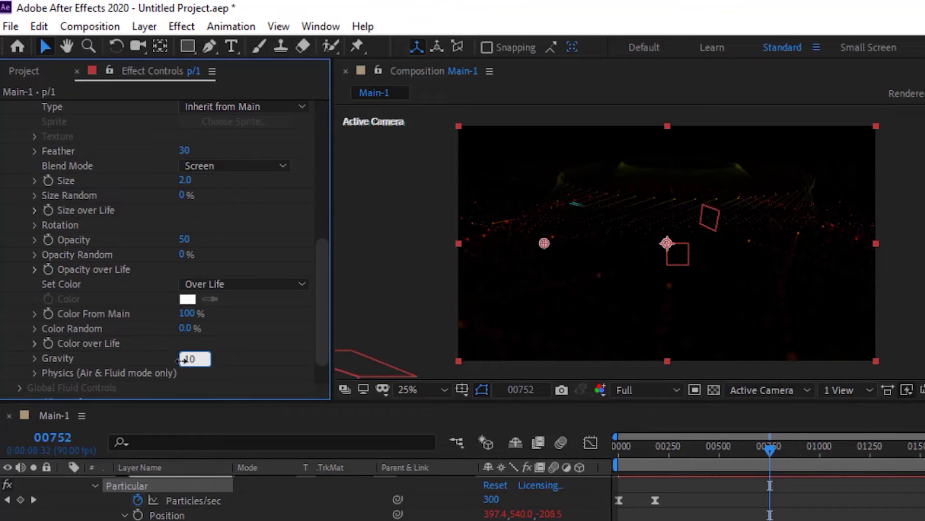
key(Return)
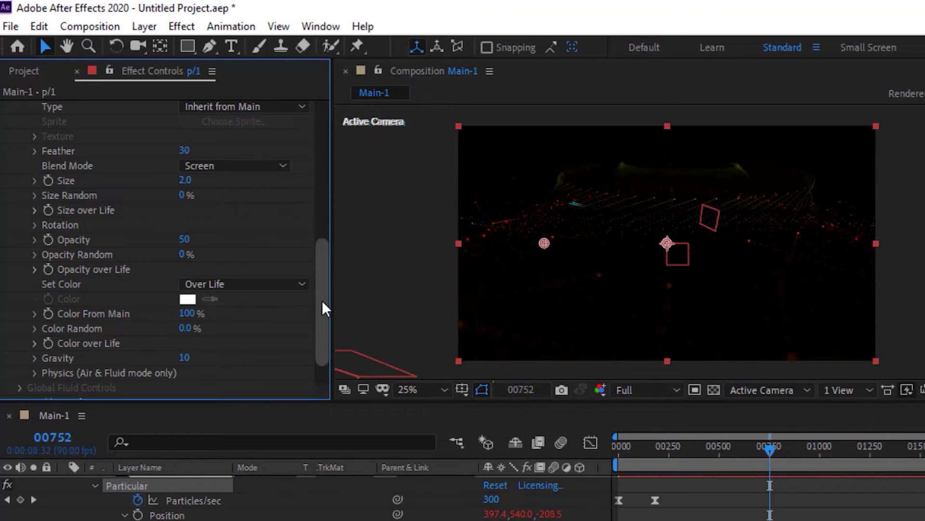
drag(322, 302, 318, 208)
click(21, 175)
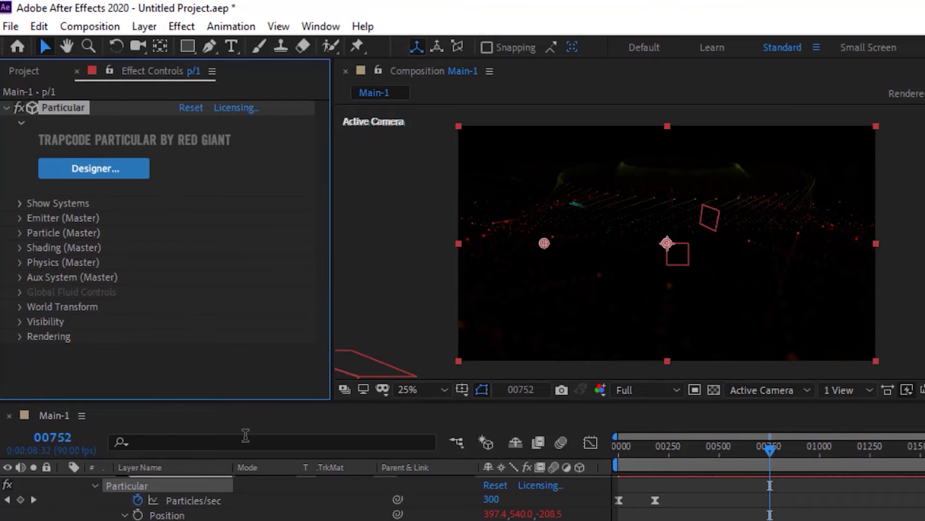
- Go to frame 750, collapse the p/1 layer's properties in the timeline and deselect the layer
click(68, 445)
text(750)
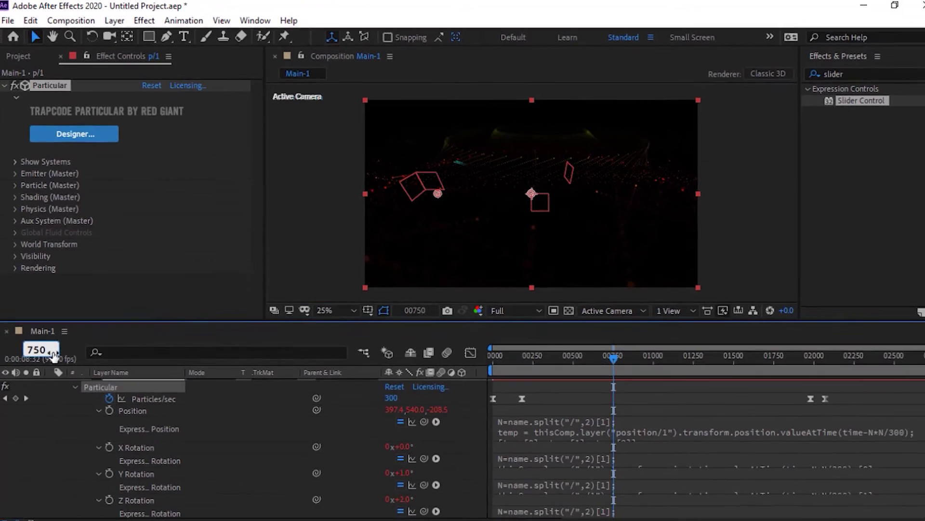
key(Return)
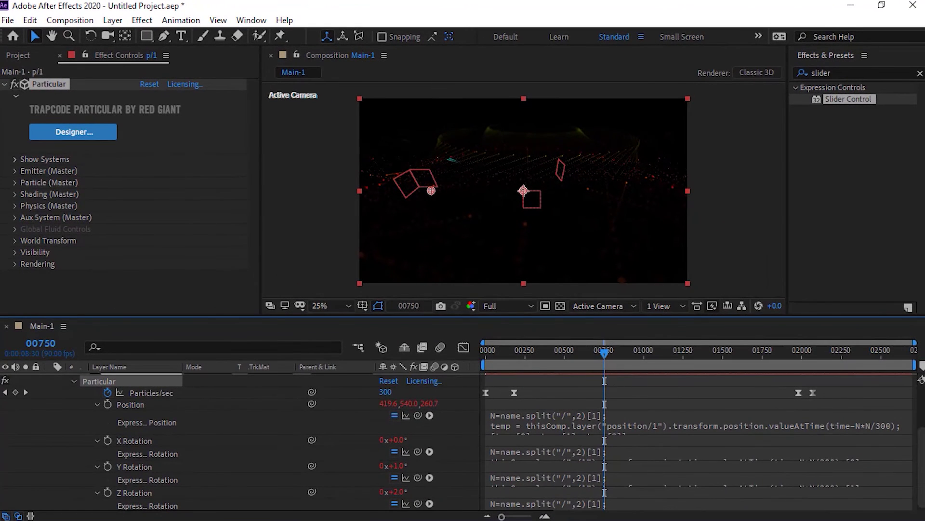
scroll(922, 403, up, 3)
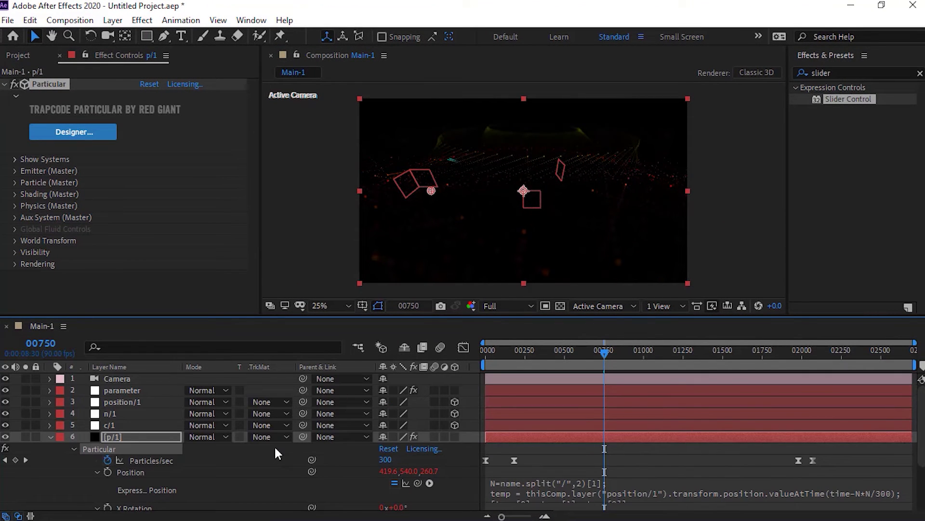
click(50, 436)
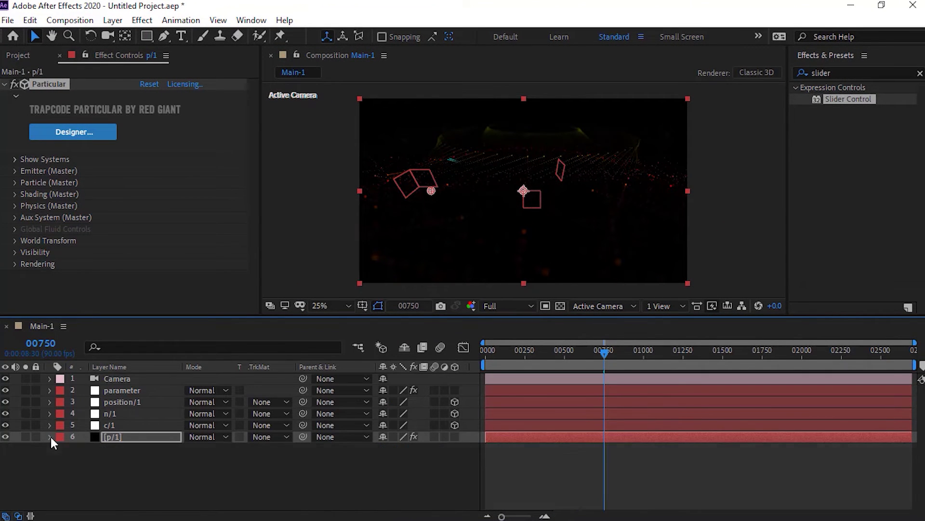
click(110, 467)
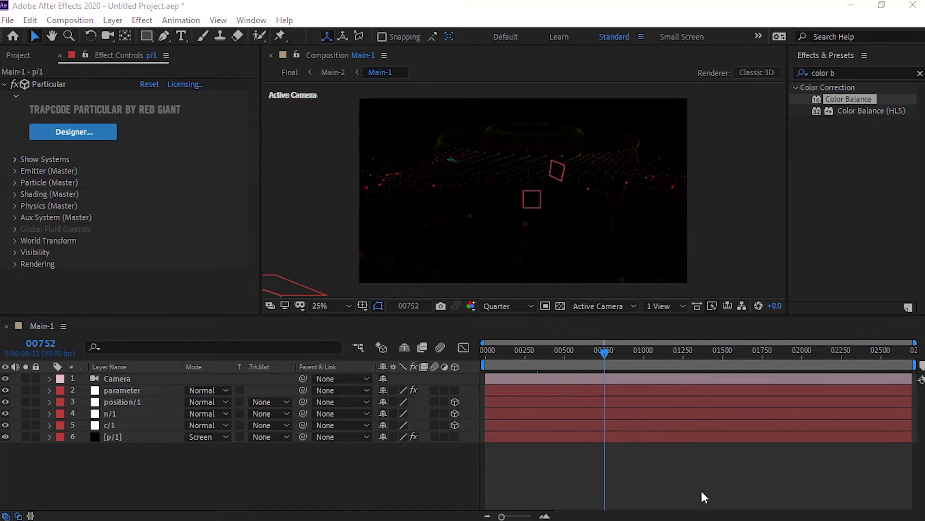
- In p/1's Particle (Master) Color over Life ramp, set the first colour stop to H 246, S 61, B 70
click(116, 435)
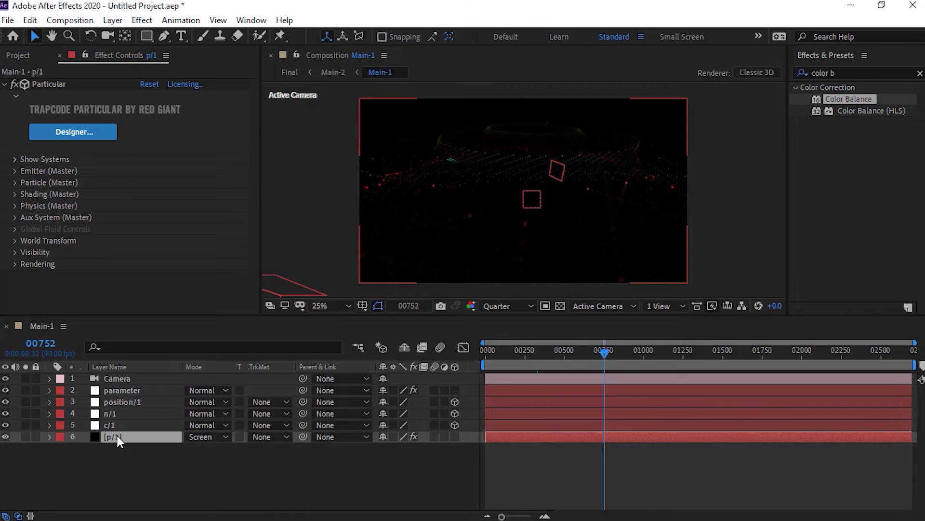
click(13, 182)
scroll(13, 186, down, 3)
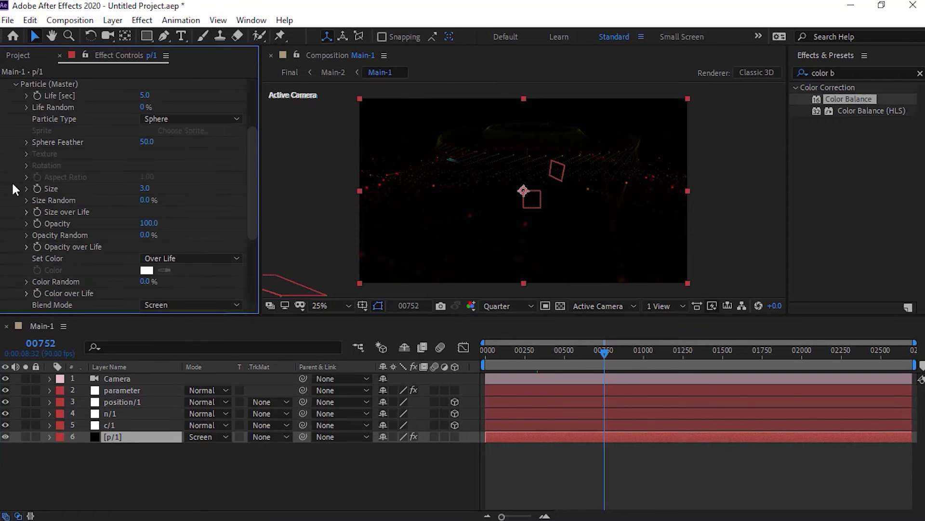
click(26, 293)
drag(256, 169, 256, 195)
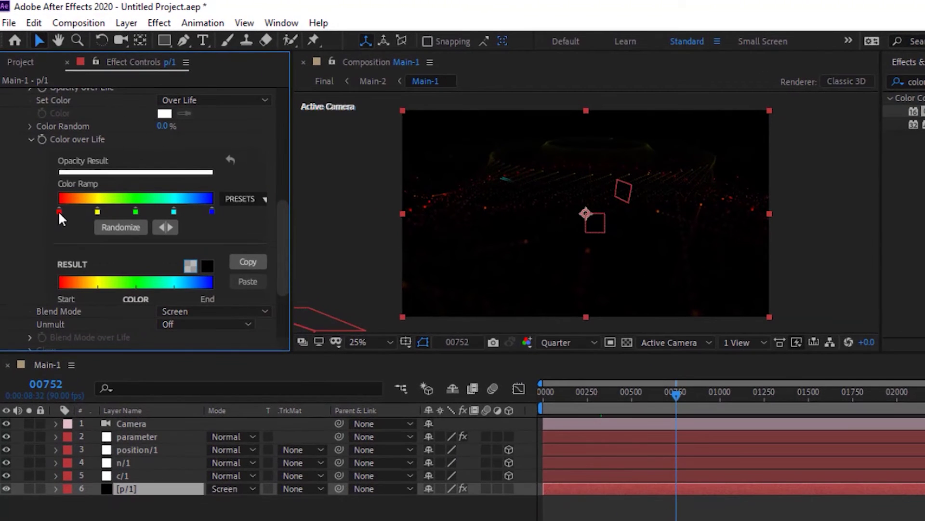
double_click(58, 210)
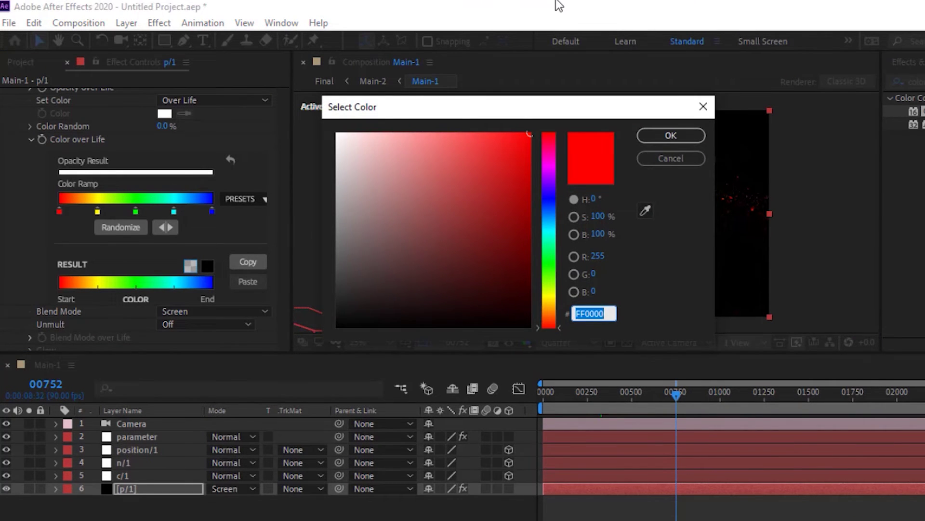
click(593, 198)
text(246)
key(Tab)
text(61)
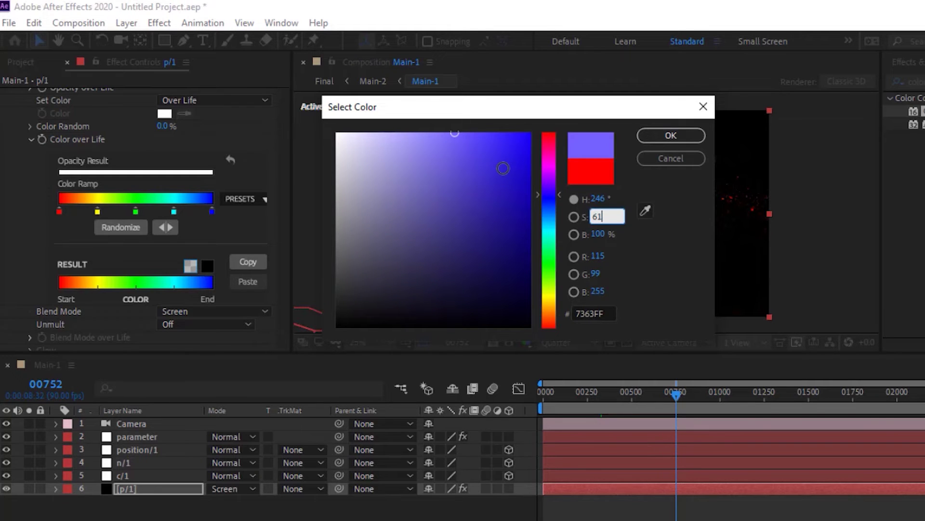
key(Tab)
text(70)
key(Return)
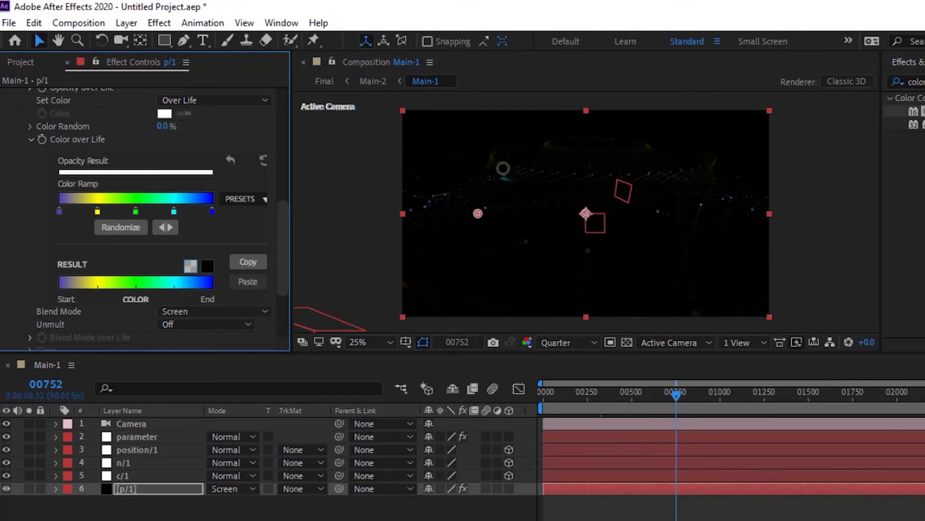
- Set the second colour stop, the yellow one, of the Color over Life ramp to H 81, S 73, B 92
double_click(97, 211)
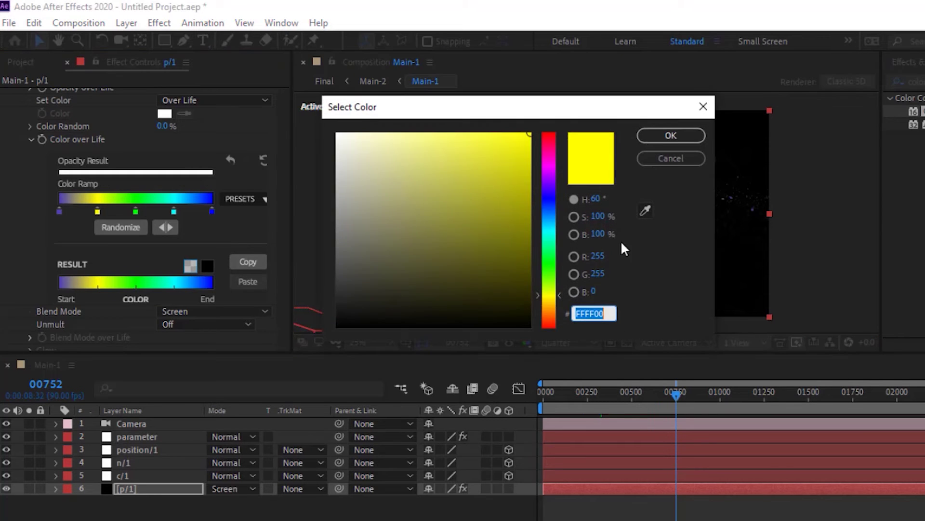
click(598, 200)
text(81)
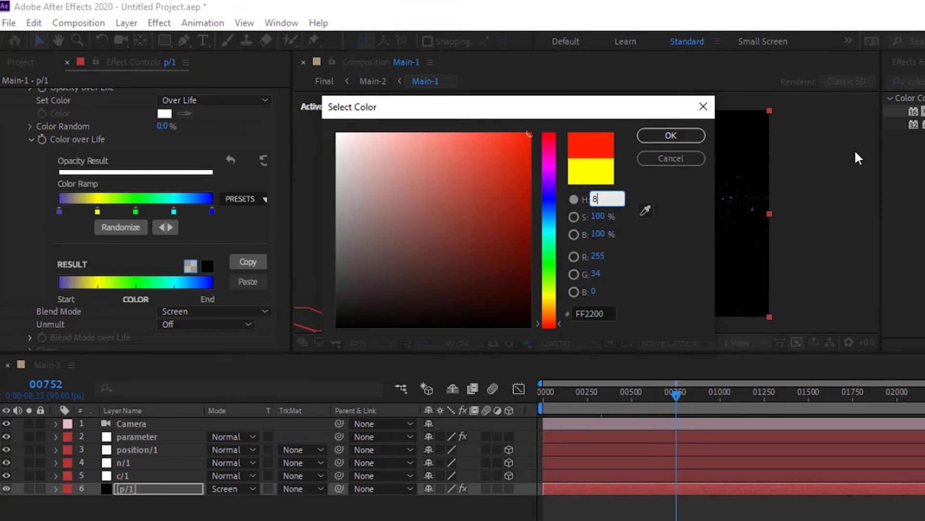
key(Tab)
text(71)
key(Tab)
text(90)
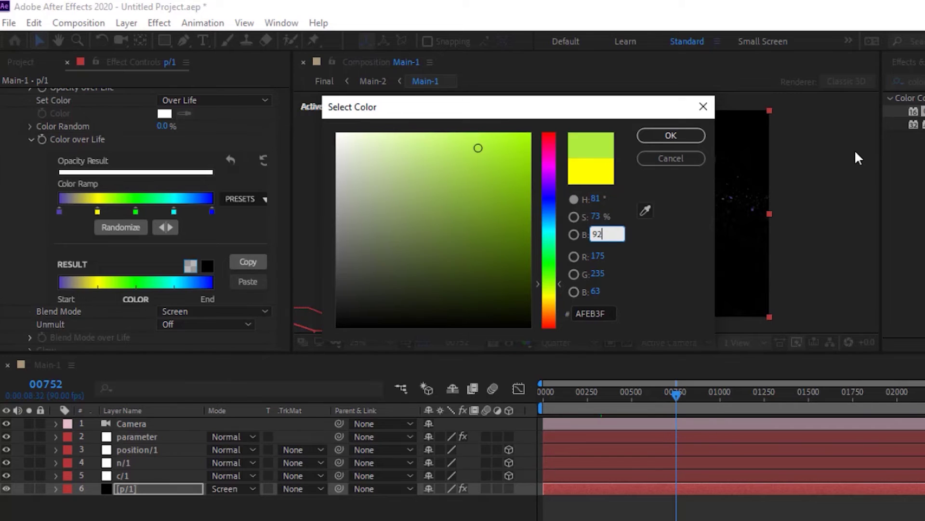
key(Return)
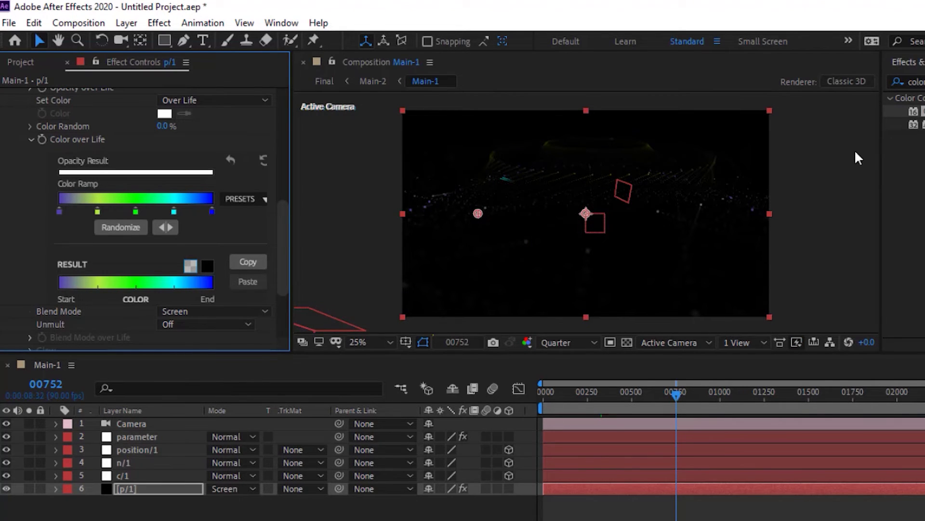
- Set the middle green stop of the Color over Life ramp to H 54, S 53, B 93
double_click(135, 210)
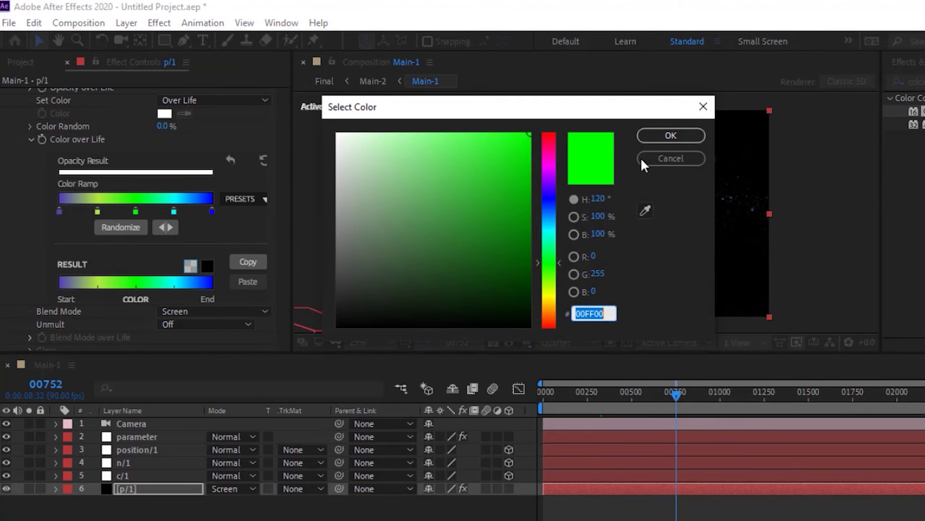
click(598, 199)
click(598, 199)
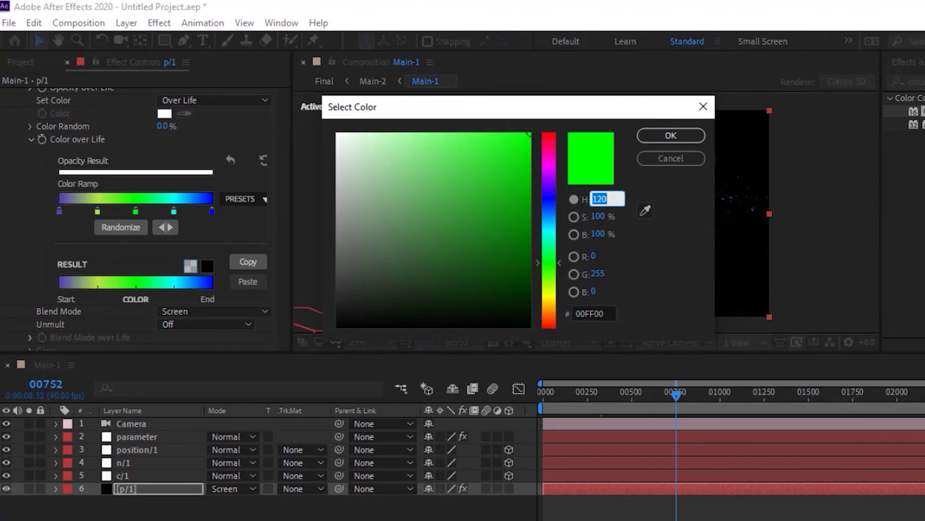
text(54)
key(Tab)
text(53)
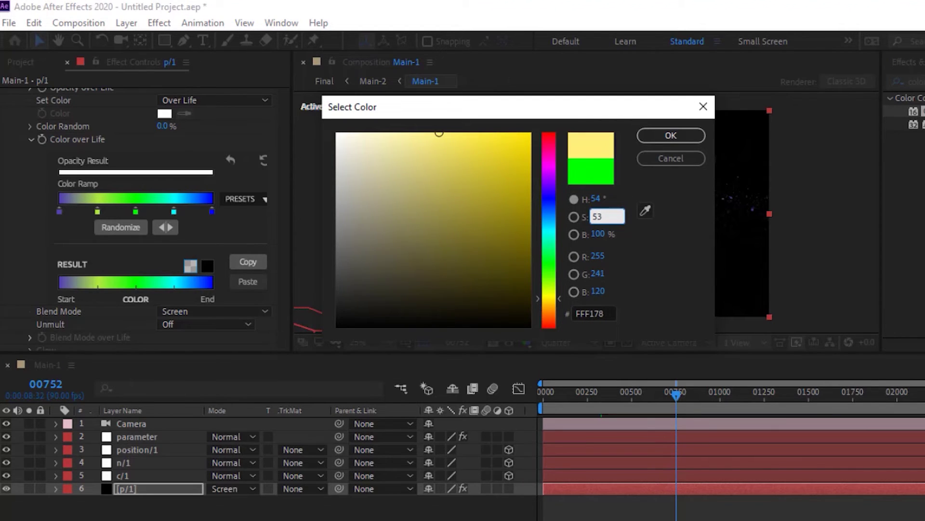
key(Tab)
text(99)
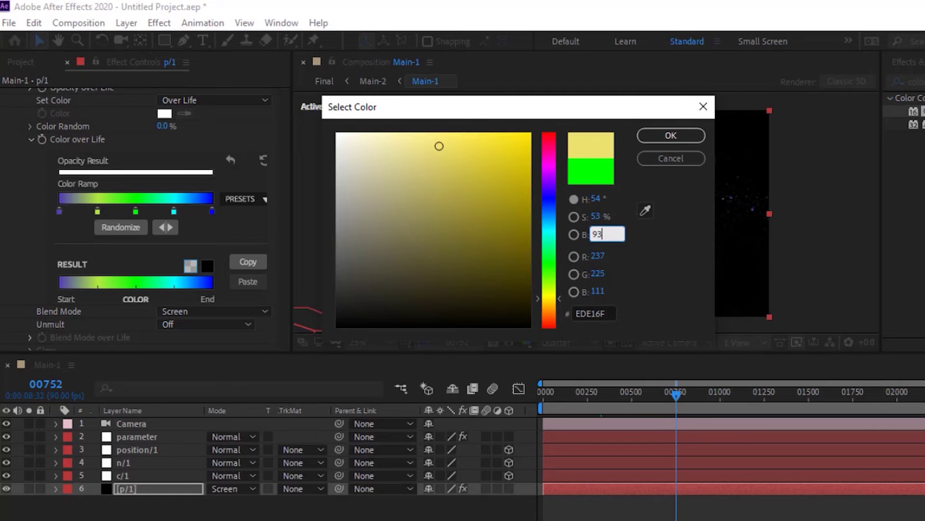
key(Return)
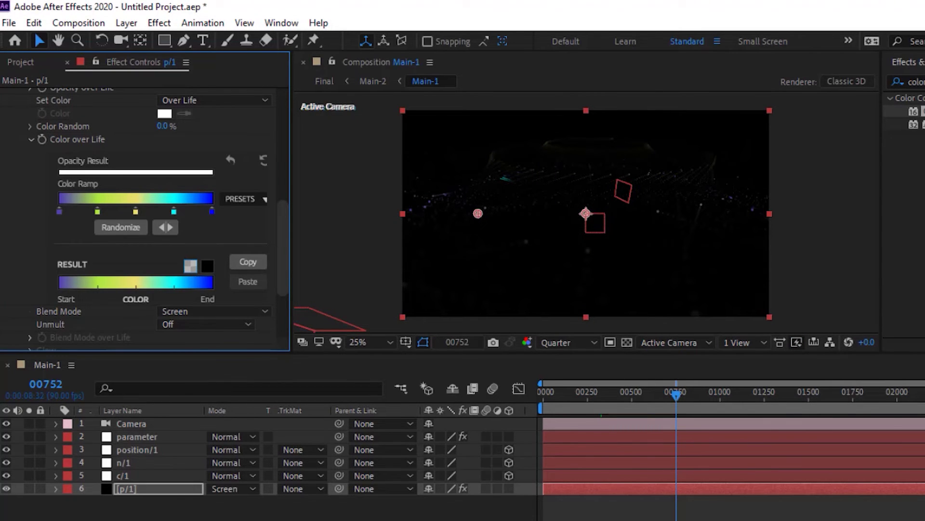
- Set the fourth colour stop, the cyan one, of the Color over Life ramp to hue 331 and saturation 89
double_click(172, 211)
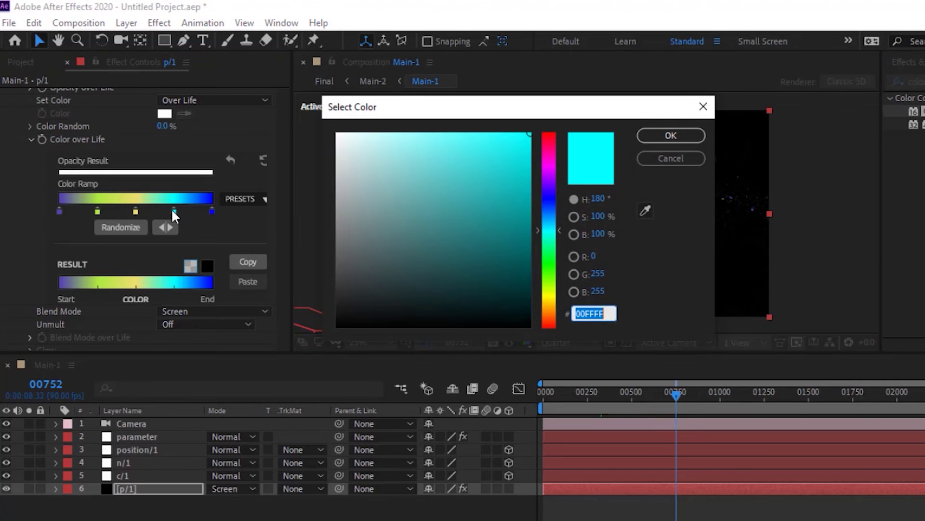
click(599, 198)
text(331)
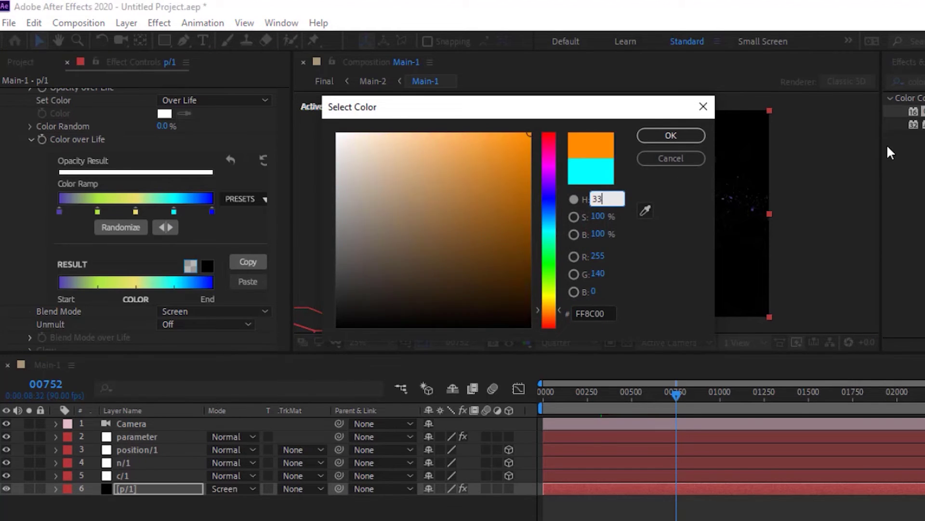
key(Tab)
text(89)
key(Tab)
key(Return)
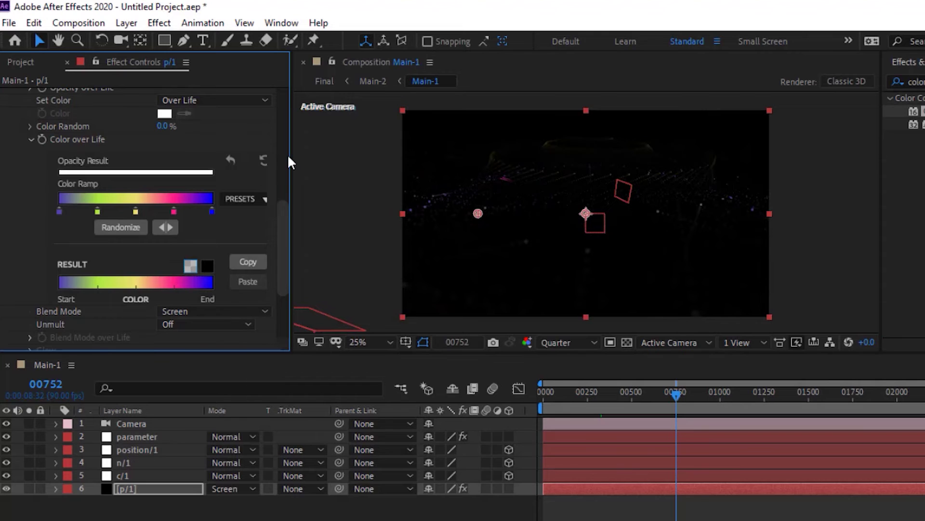
- Set the last blue stop of the Color over Life ramp to H 297, S 84, B 54
double_click(212, 210)
click(600, 199)
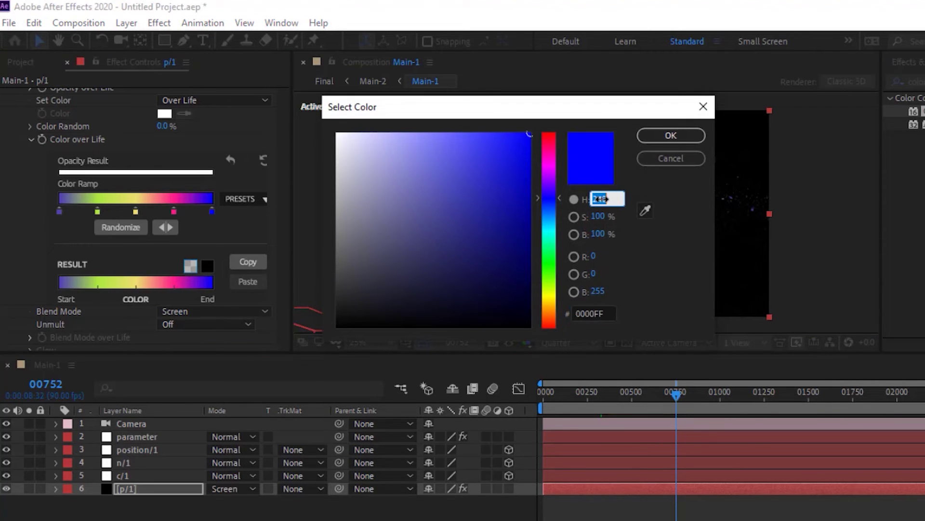
text(297)
key(Tab)
text(84)
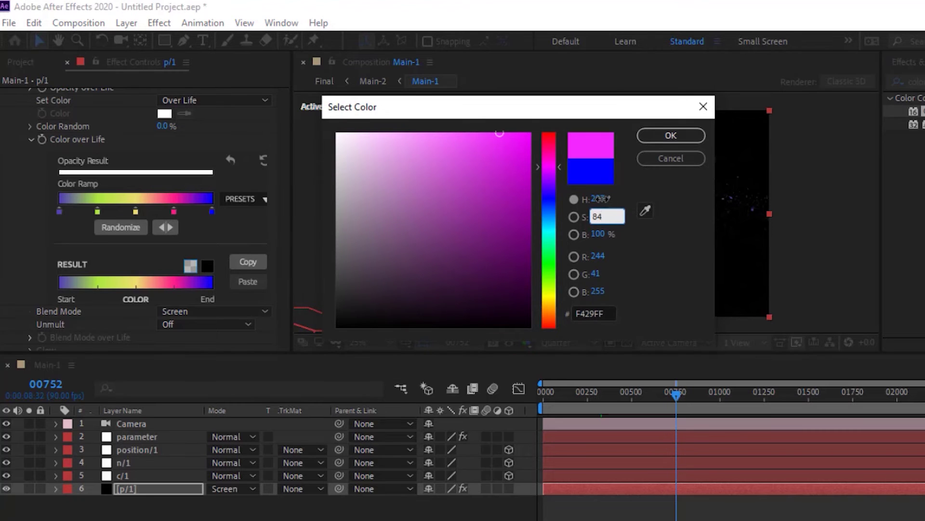
key(Tab)
text(54)
key(Return)
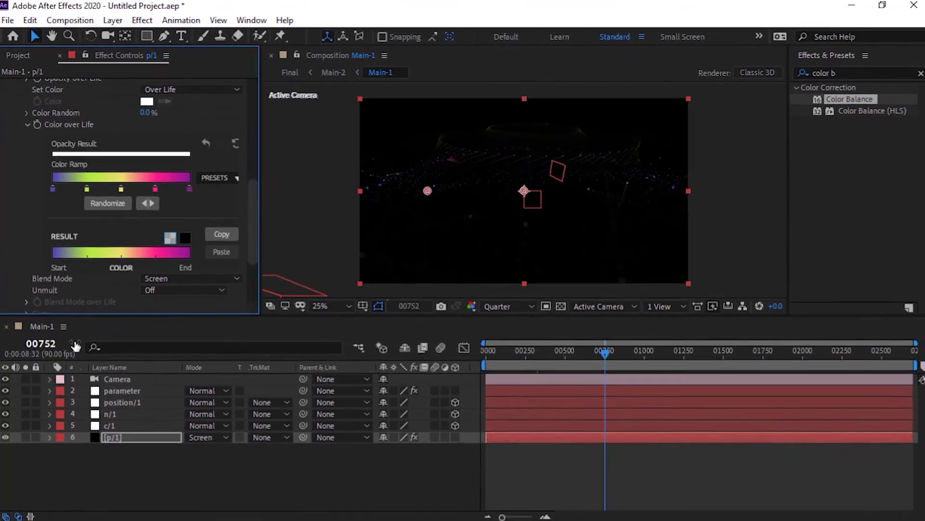
- Collapse the Particle (Master) settings and deselect the p/1 layer
scroll(249, 129, up, 10)
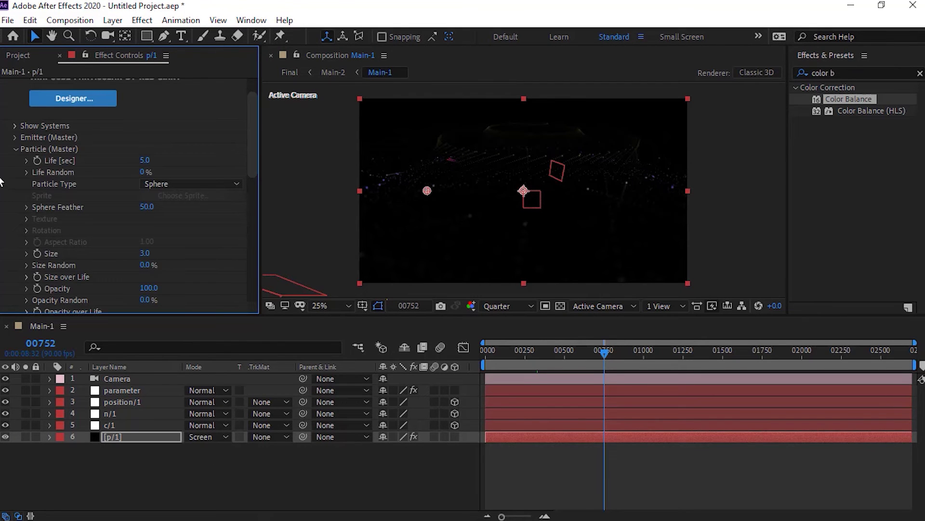
click(13, 148)
click(76, 470)
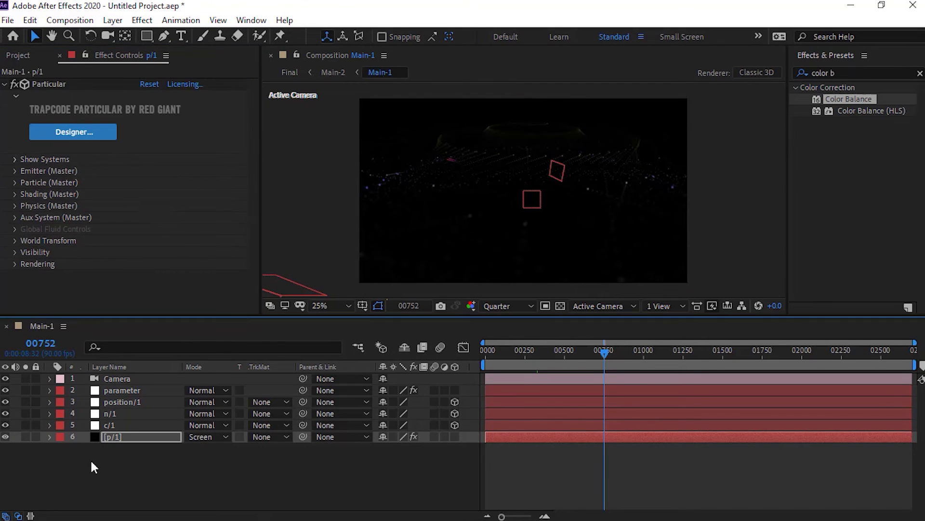
- Duplicate the p/1 layer and rename the copy p/2
click(122, 436)
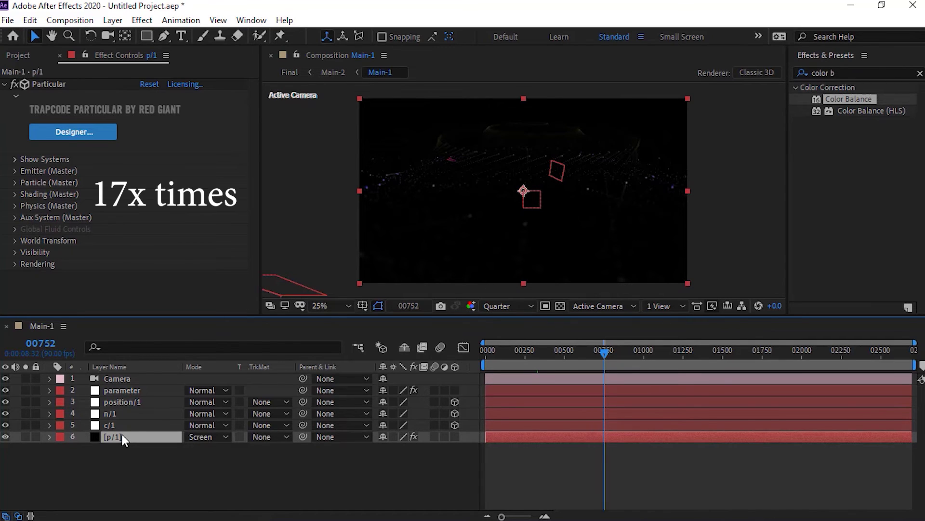
key(ctrl+d)
key(Return)
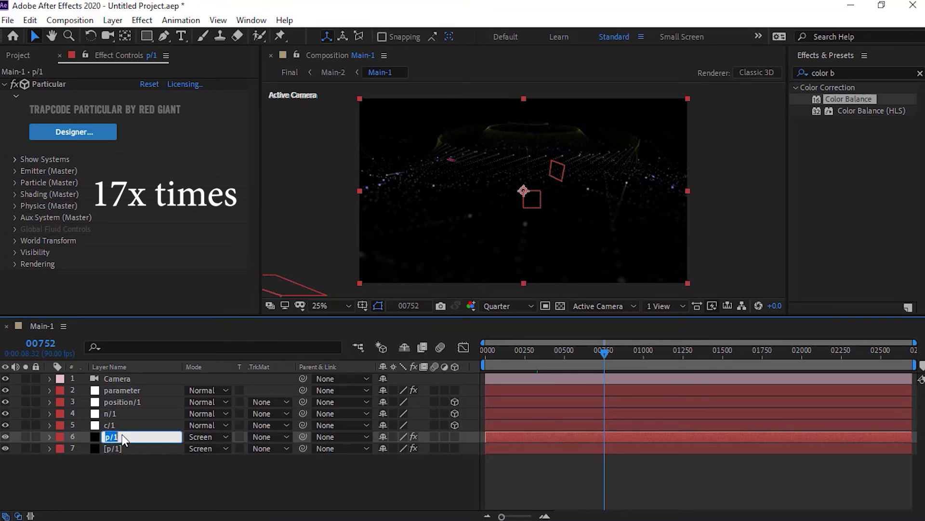
key(Return)
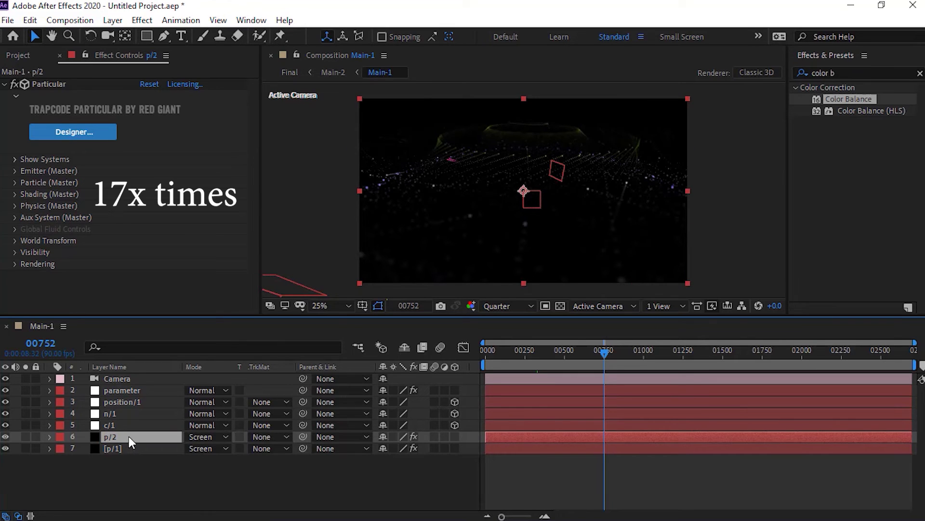
- Keep duplicating the newest particle layer, starting from p/2, until the copies run up to p/18
key(ctrl+d)
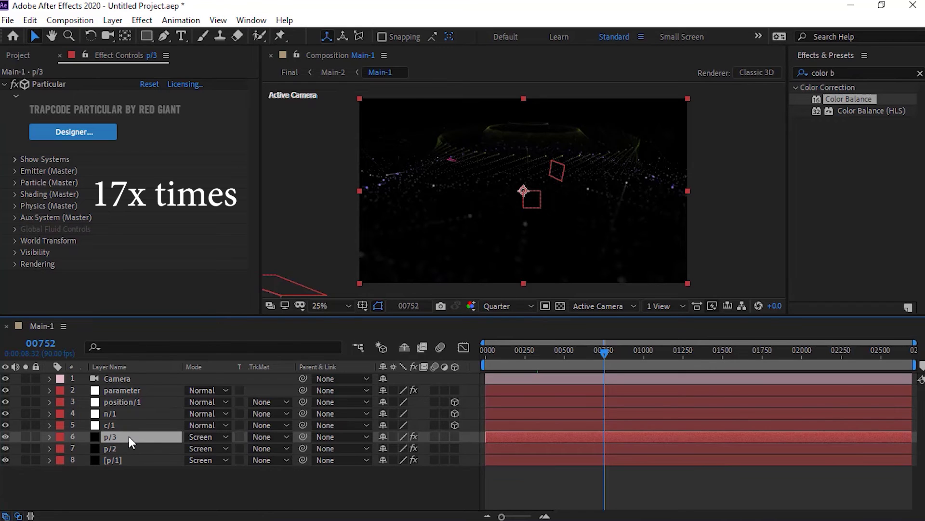
key(ctrl+d)
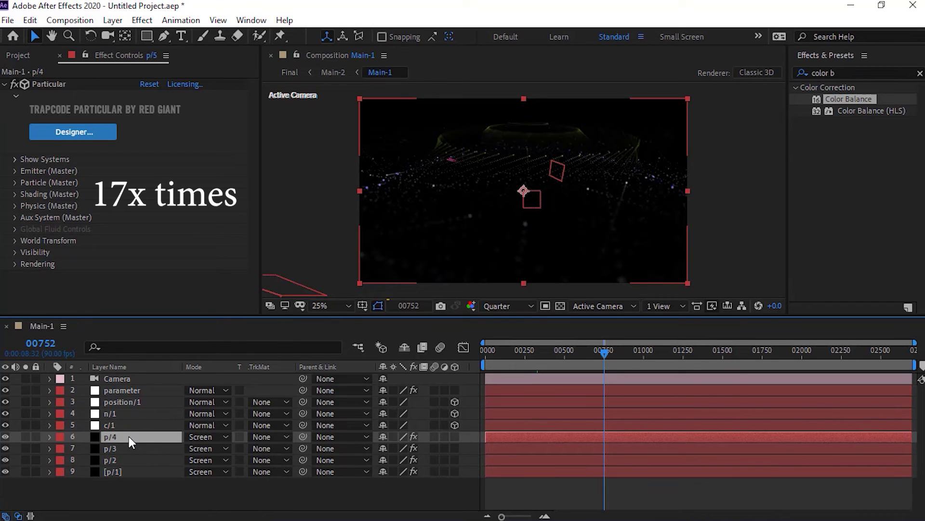
key(ctrl+d)
key(ctrl+d)
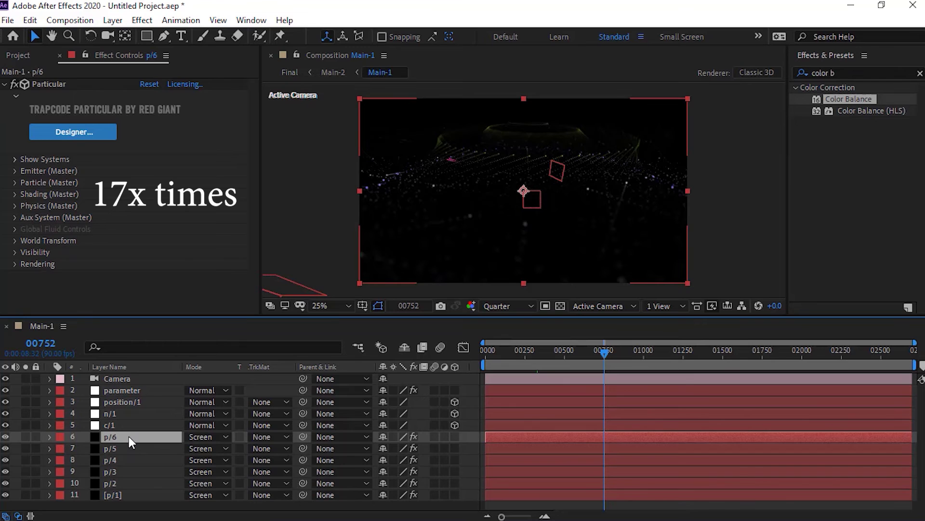
key(ctrl+d)
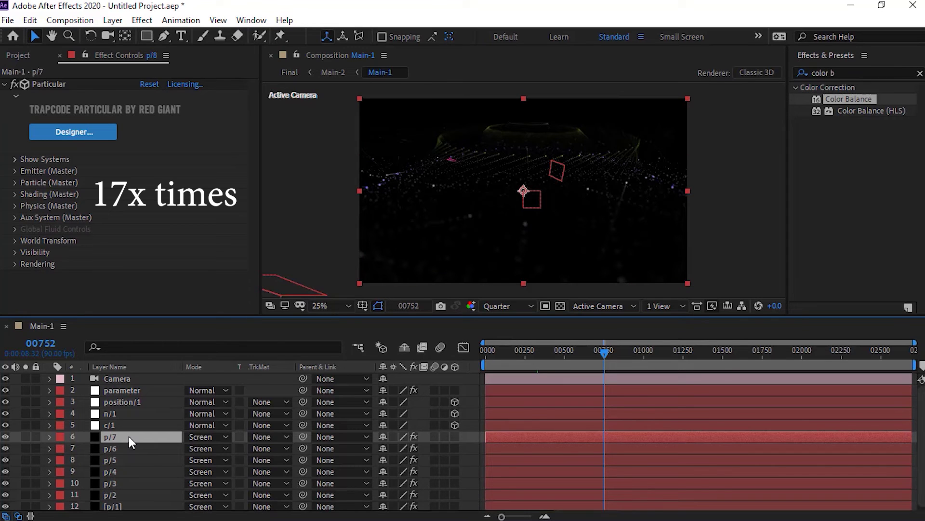
key(ctrl+d)
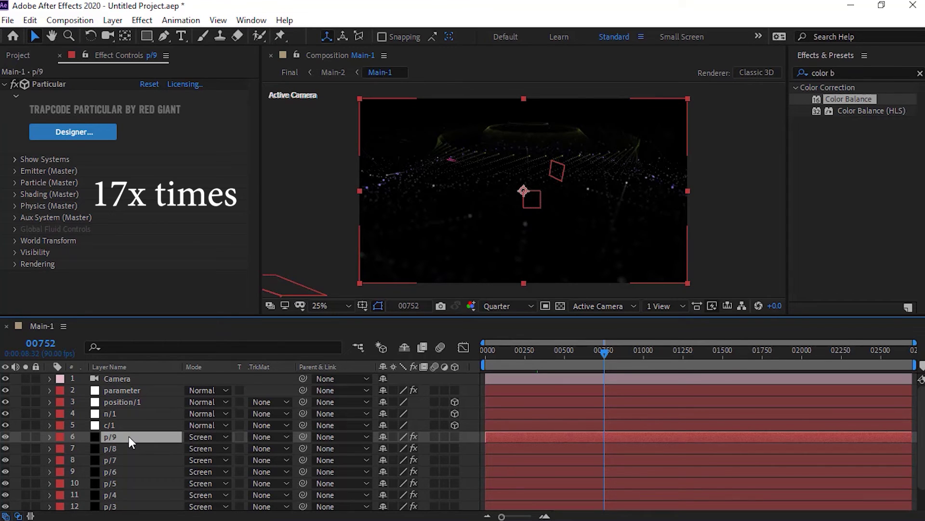
key(ctrl+d)
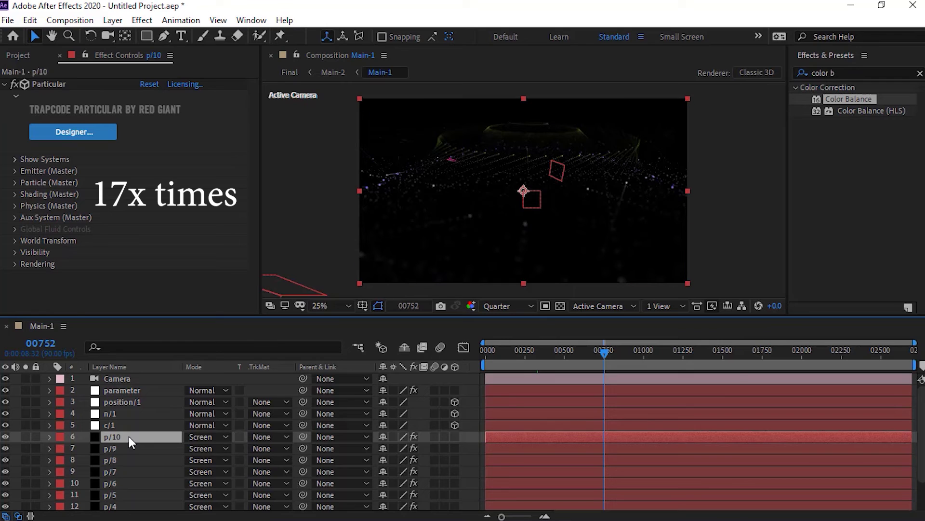
key(ctrl+d)
key(ctrl+d)
key(ctrl+d)
key(ctrl+d)
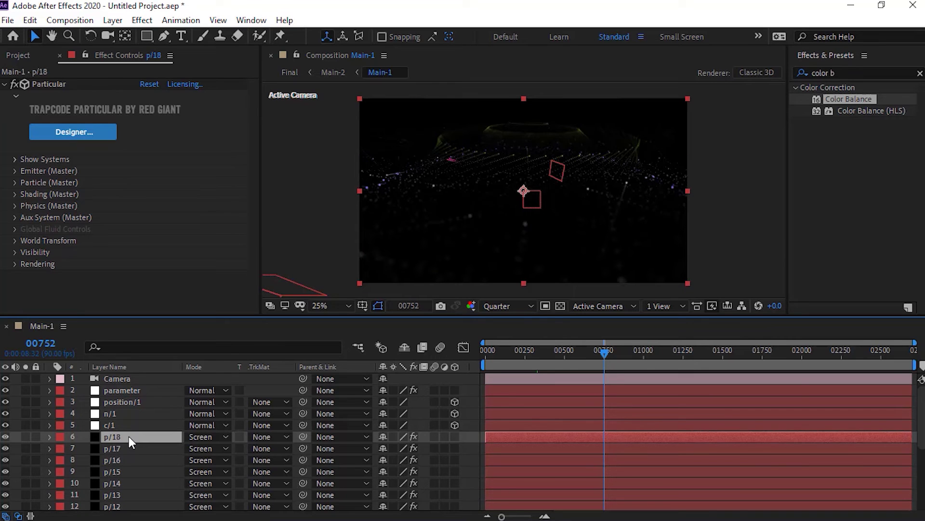
- Duplicate the position/1 and n/1 null layers together
click(109, 415)
ctrl+click(129, 403)
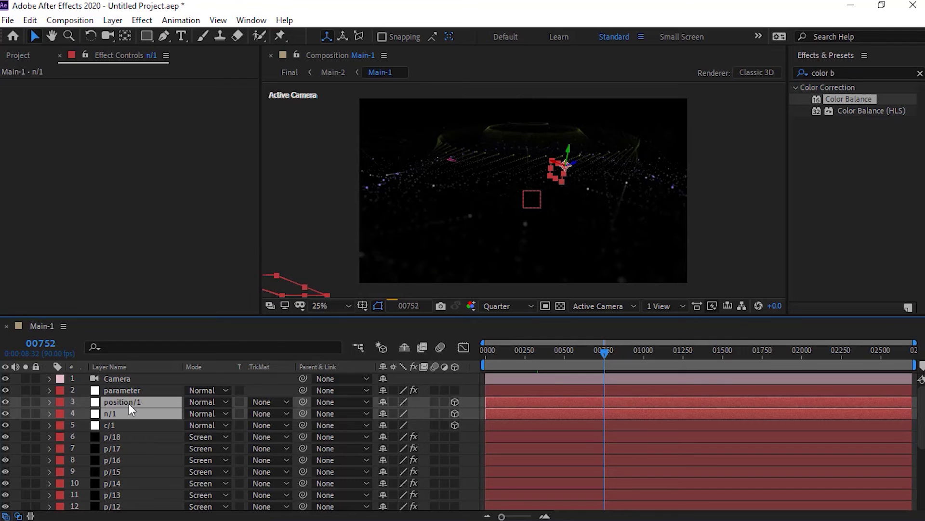
key(ctrl+d)
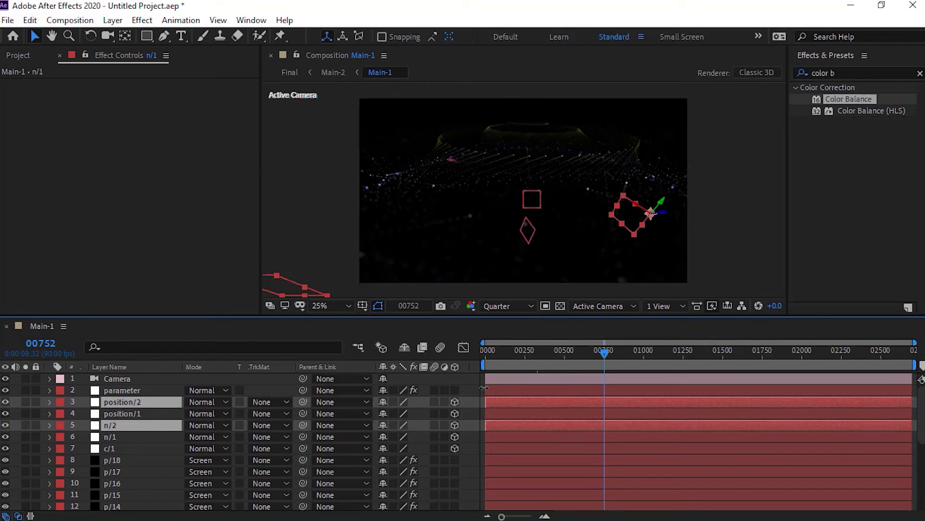
- Keep duplicating the newest position and n null layers together, starting from position/2 and n/2, until the copies reach number 18
key(ctrl+d)
key(ctrl+d)
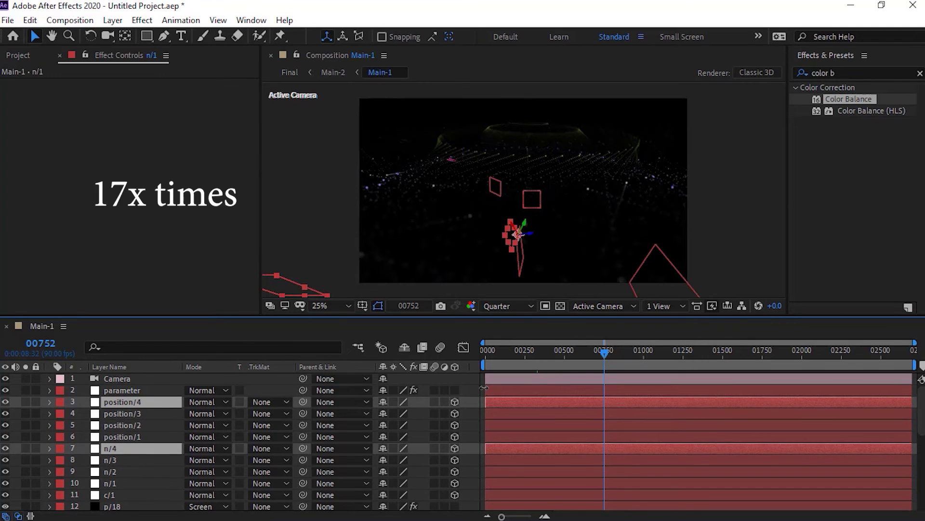
key(ctrl+d)
key(ctrl+d)
key(ctrl+d)
key(ctrl+d)
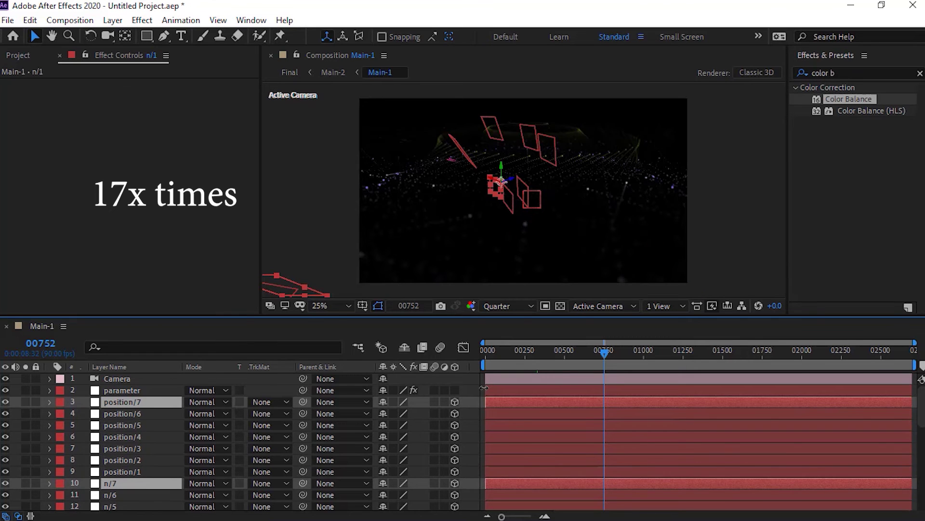
key(ctrl+d)
key(ctrl+d)
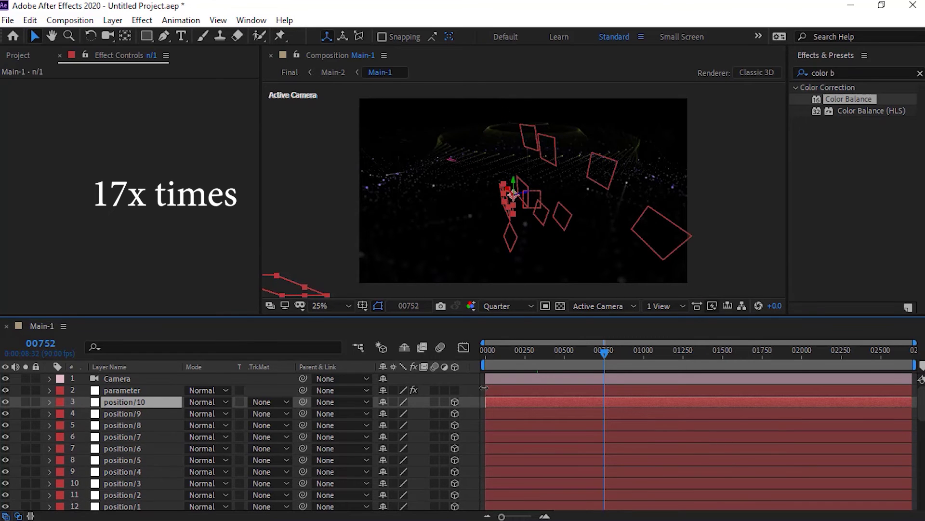
key(ctrl+d)
key(ctrl+d)
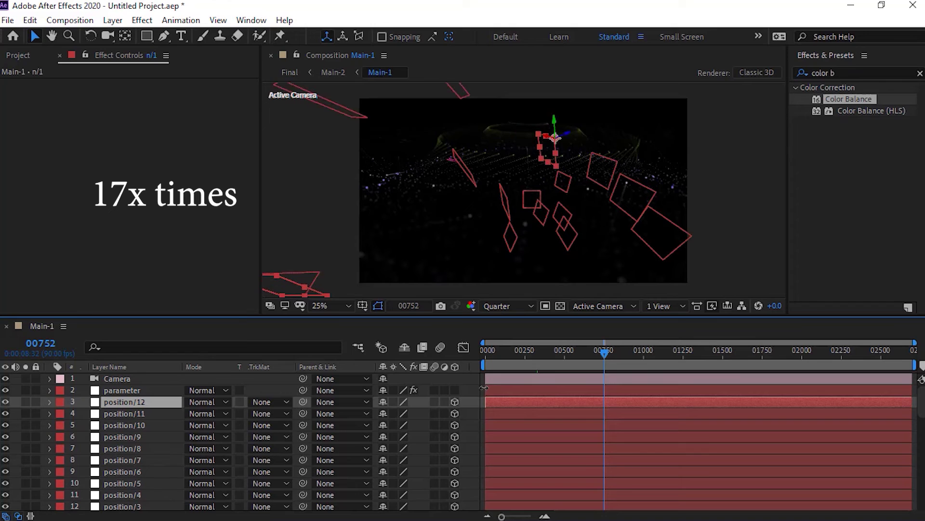
key(ctrl+d)
key(ctrl+d)
key(ctrl+d)
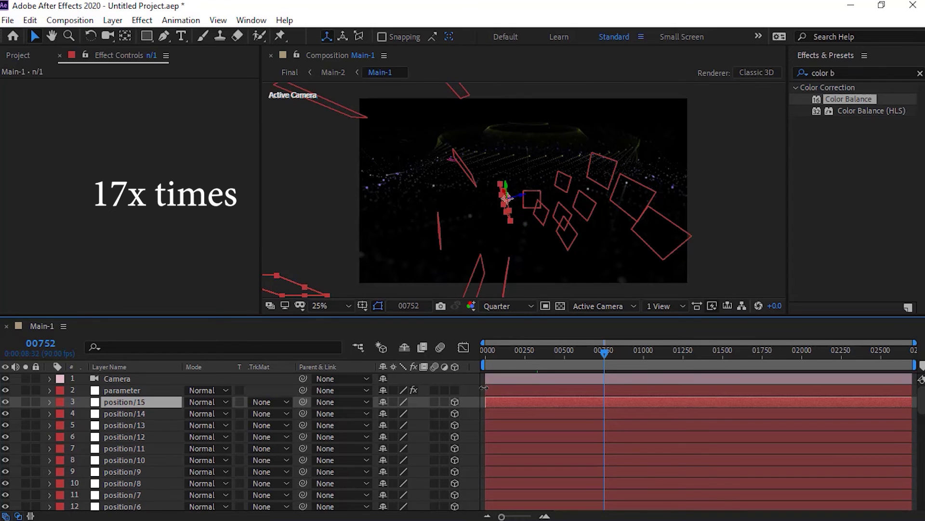
key(ctrl+d)
key(ctrl+d)
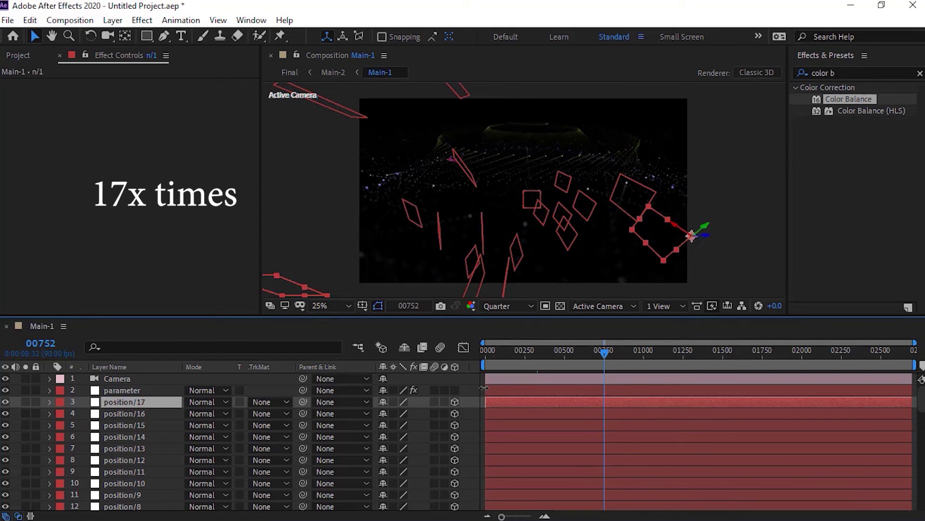
key(ctrl+d)
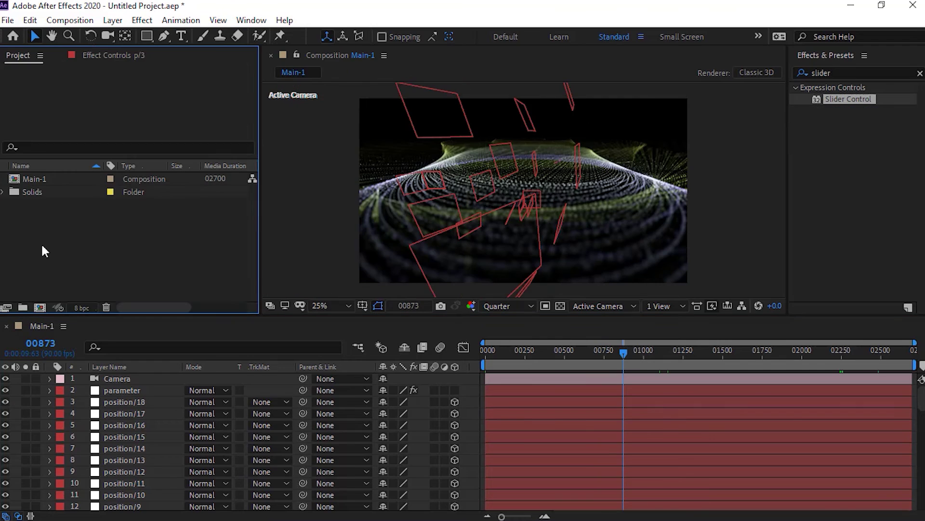
- Create a new composition named Main-2 at 1920 x 1080 px, 30 fps, with a duration of 2700 frames
click(76, 21)
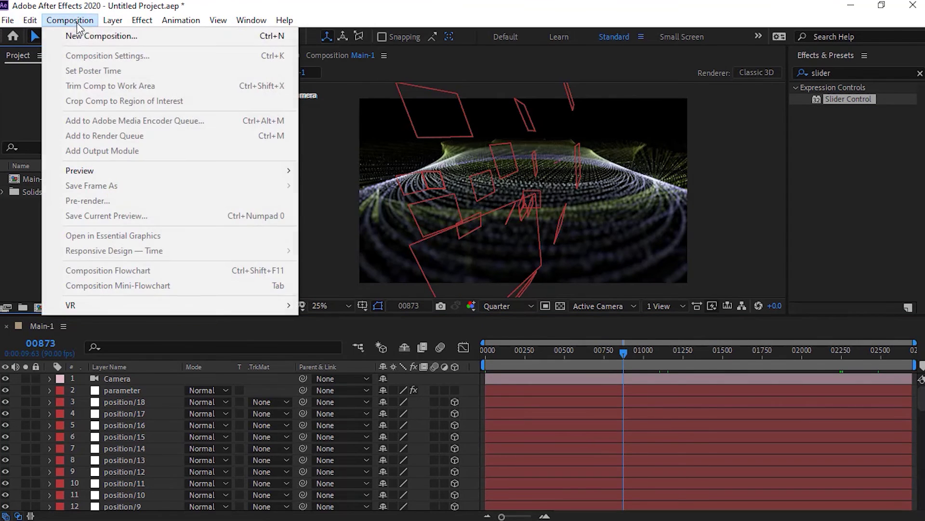
click(85, 36)
text(Main)
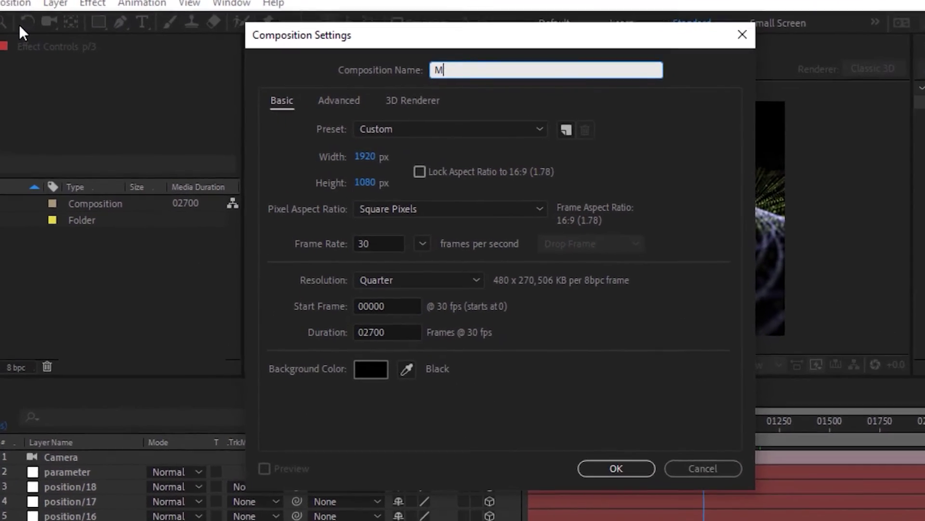
text(-2)
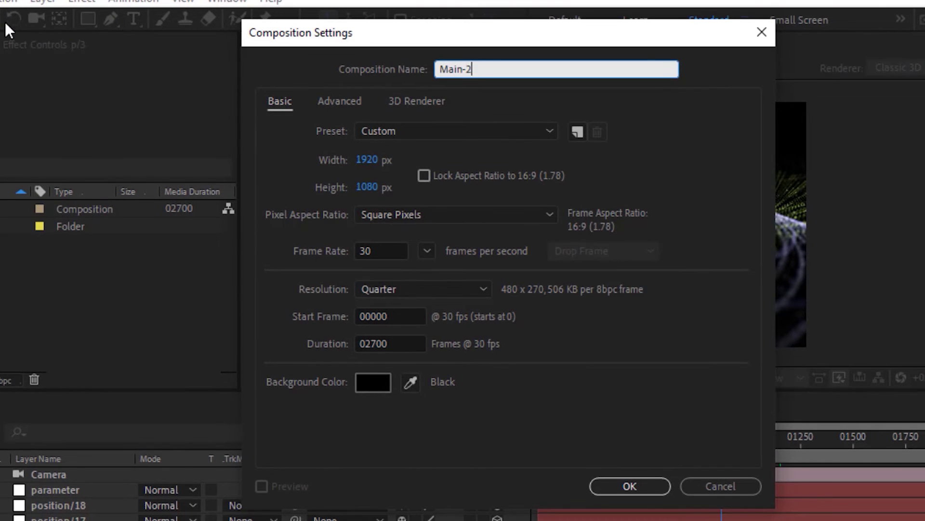
key(Tab)
key(Tab)
key(Tab)
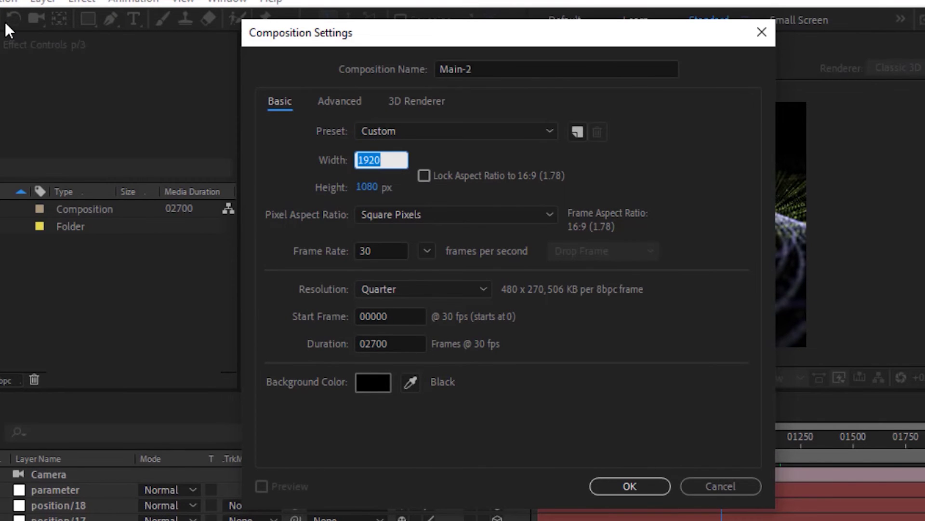
key(Tab)
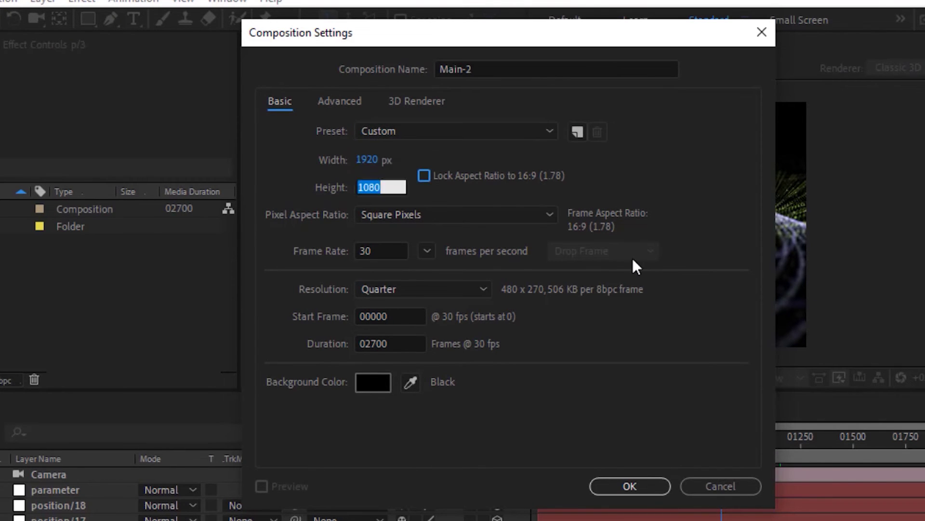
key(Tab)
key(Tab)
key(Tab)
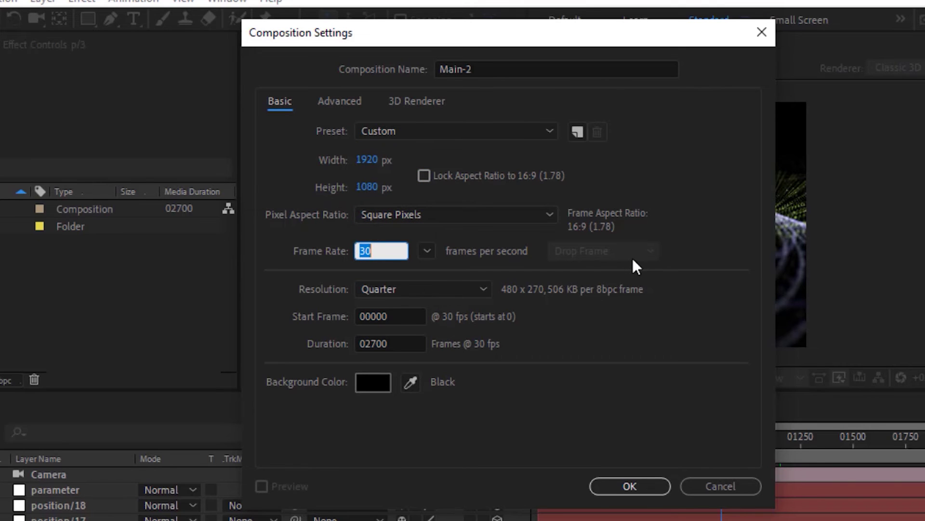
key(Return)
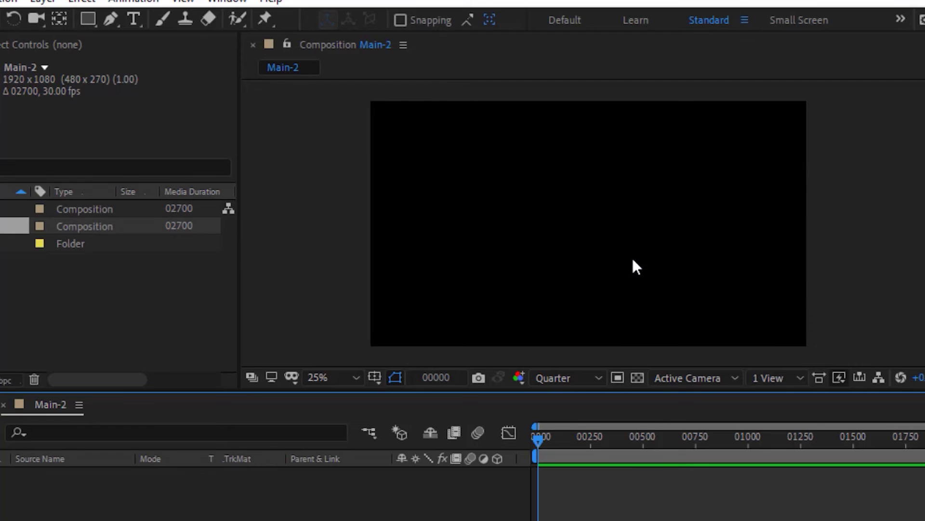
- Place the Main-1 composition as a layer in the Main-2 timeline
drag(0, 208, 0, 312)
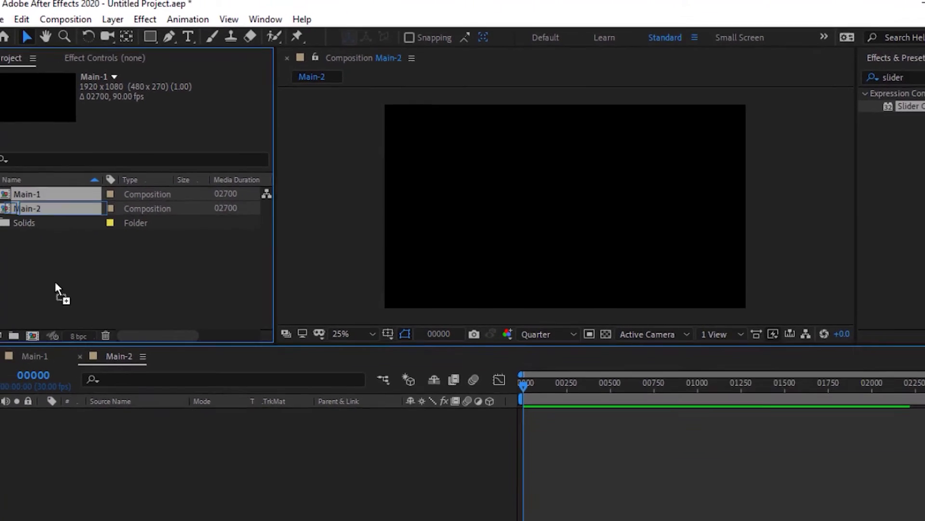
drag(54, 279, 81, 436)
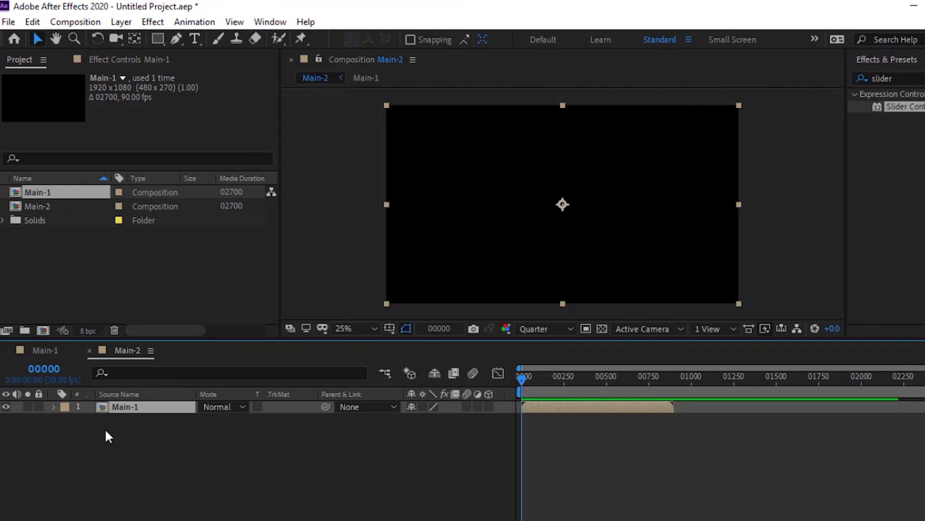
click(149, 455)
- Time-stretch the Main-1 layer with a stretch factor of 125, holding the layer in-point
click(156, 406)
right_click(167, 401)
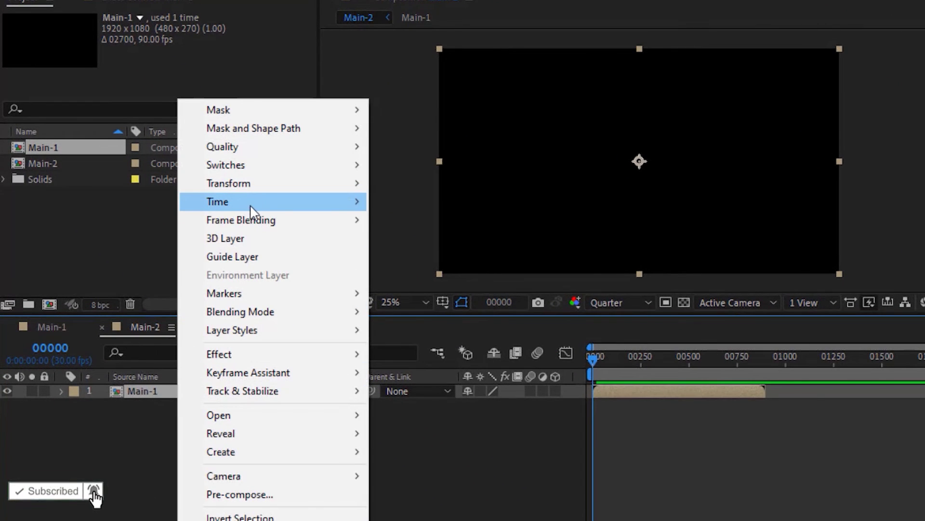
mouse_move(252, 211)
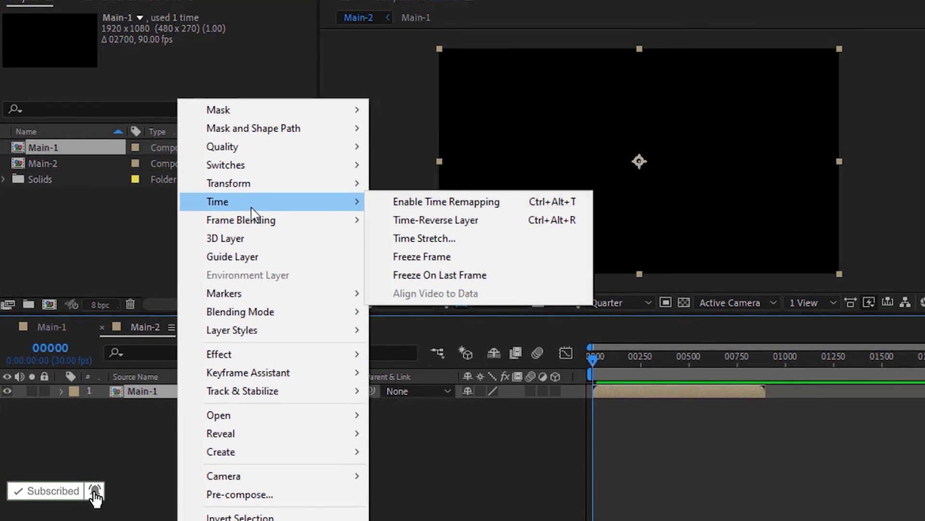
click(394, 237)
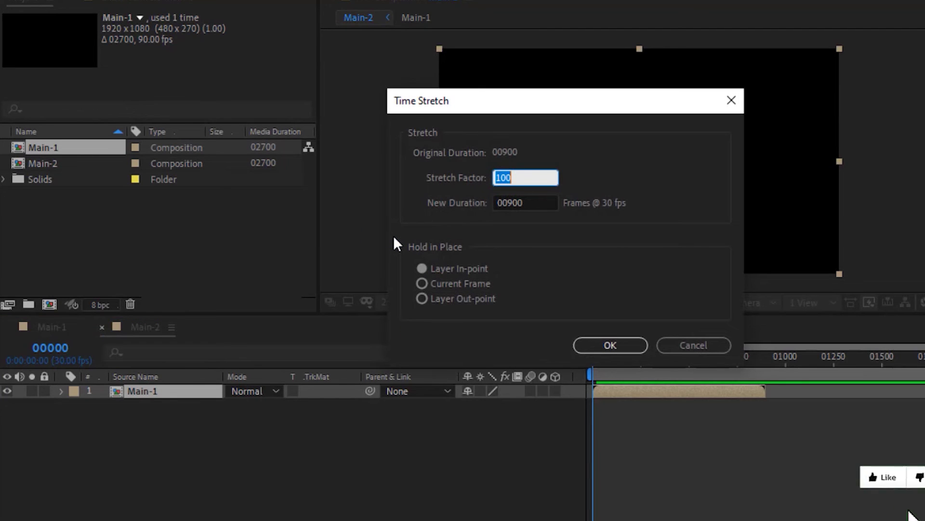
text(12)
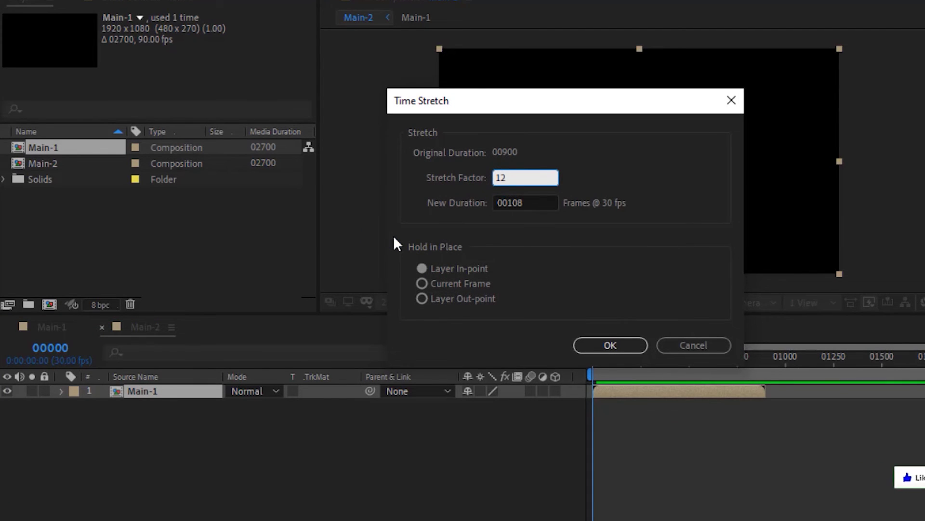
text(5)
key(Return)
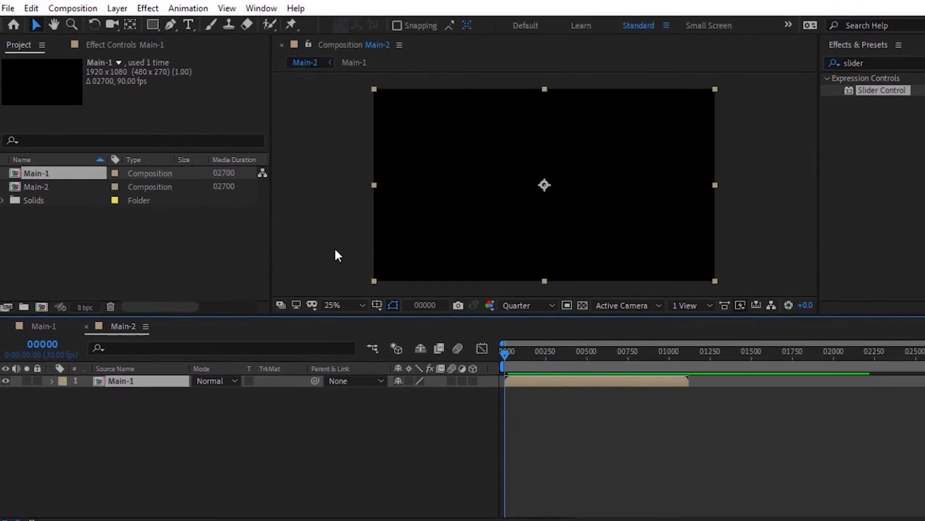
- End the Main-2 work area at frame 1125, trim the composition to it, and preview a frame near 404
click(492, 451)
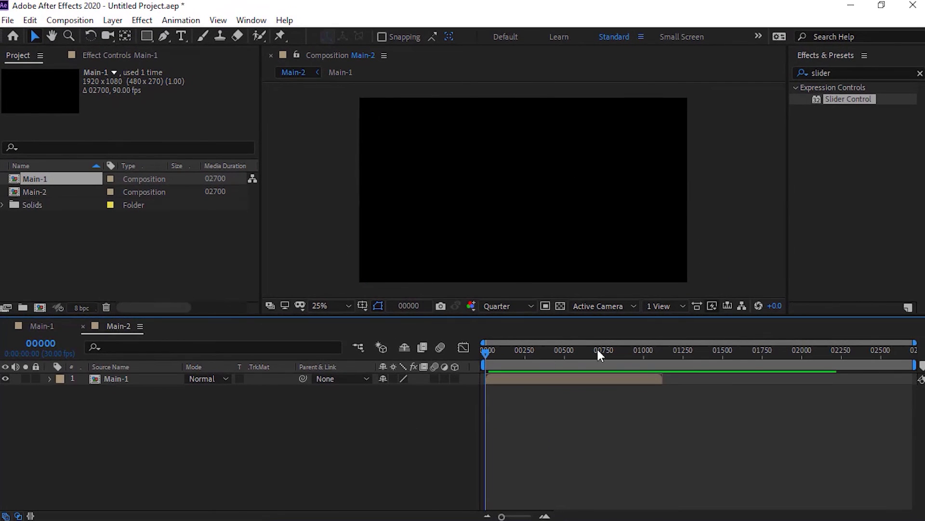
drag(624, 354, 661, 357)
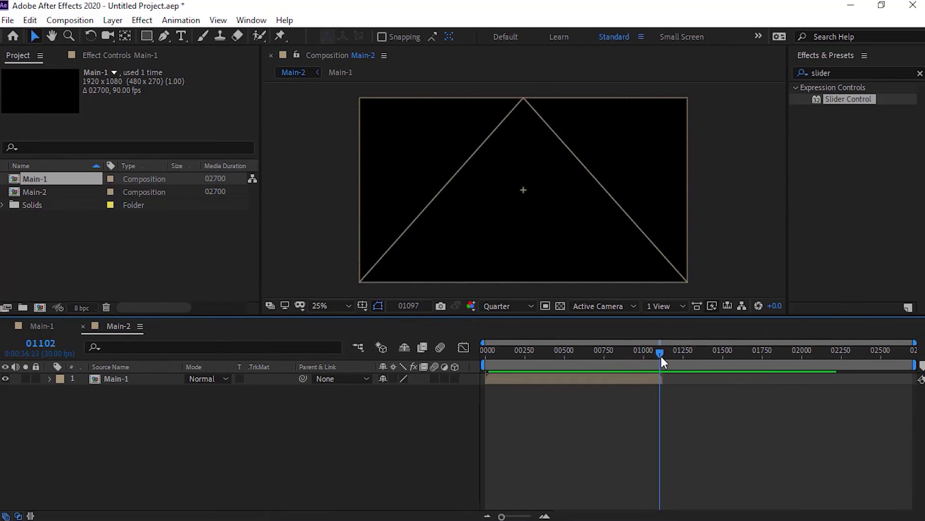
click(41, 343)
text(112)
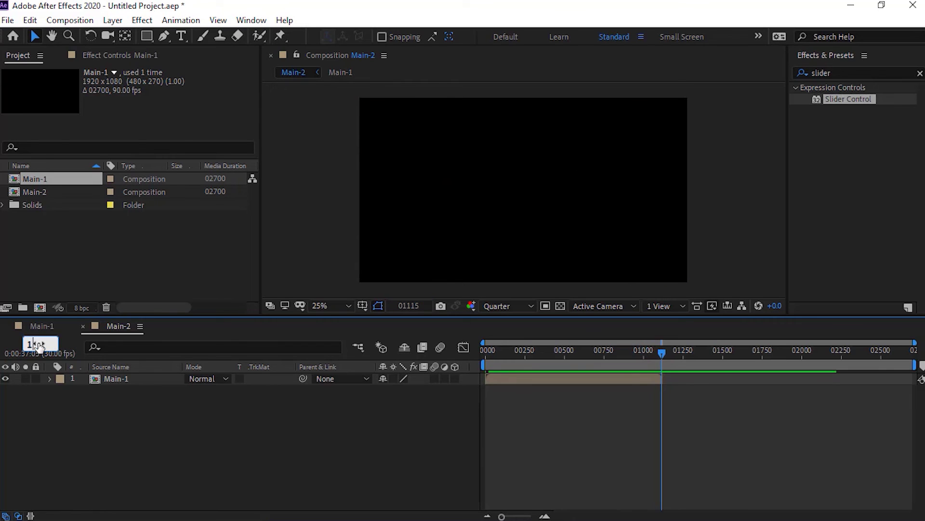
text(5)
key(Return)
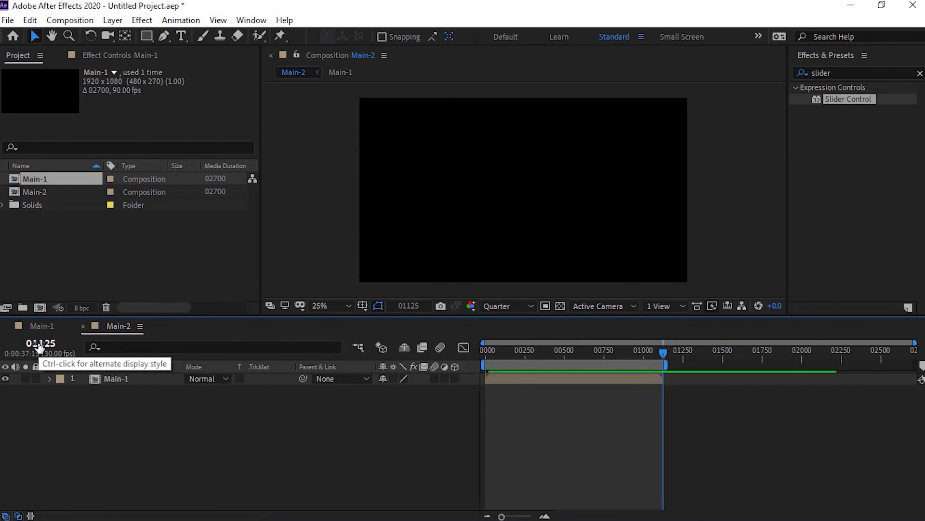
right_click(531, 365)
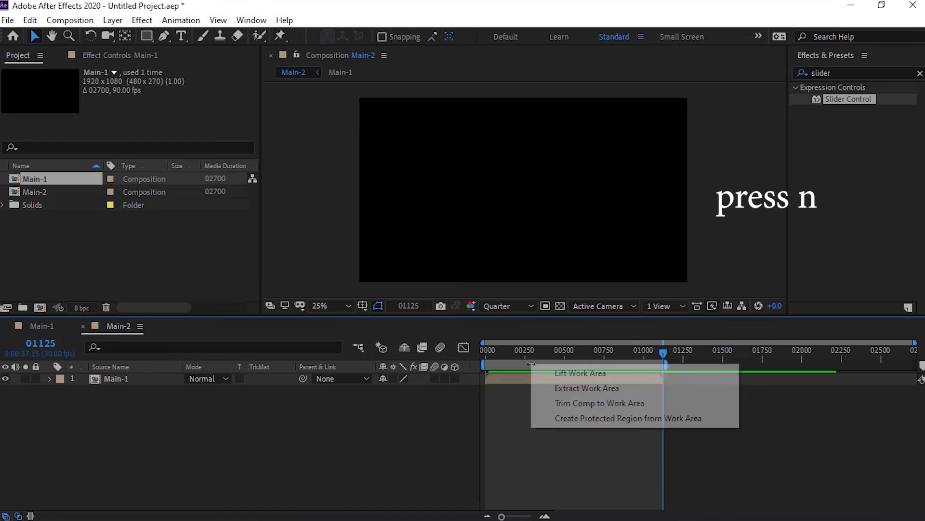
click(559, 404)
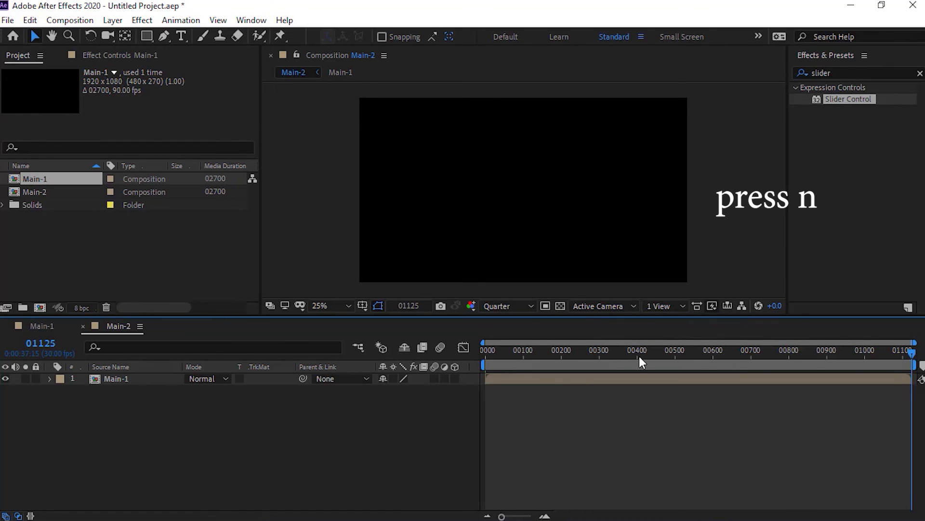
click(639, 357)
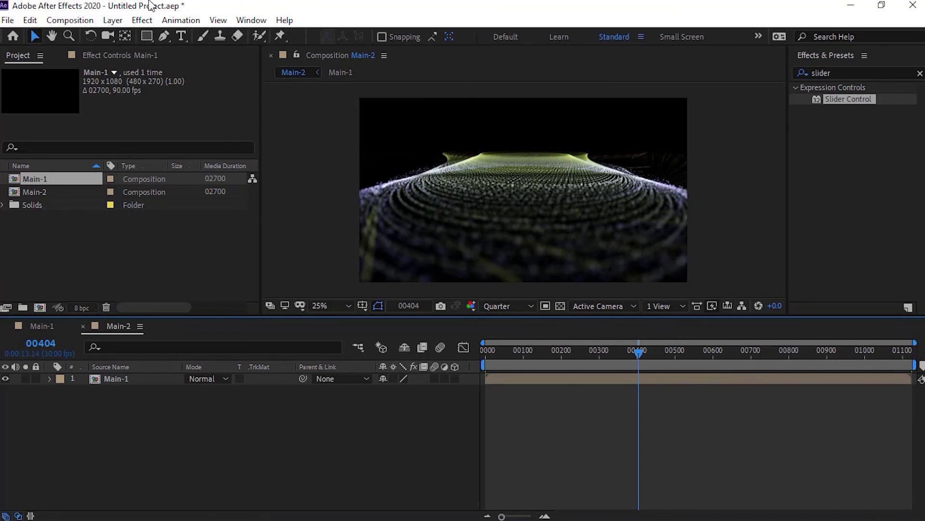
- Create a new composition named Final at 1920 x 1080 px, 30 fps, with a duration of 1125 frames
click(83, 20)
click(89, 36)
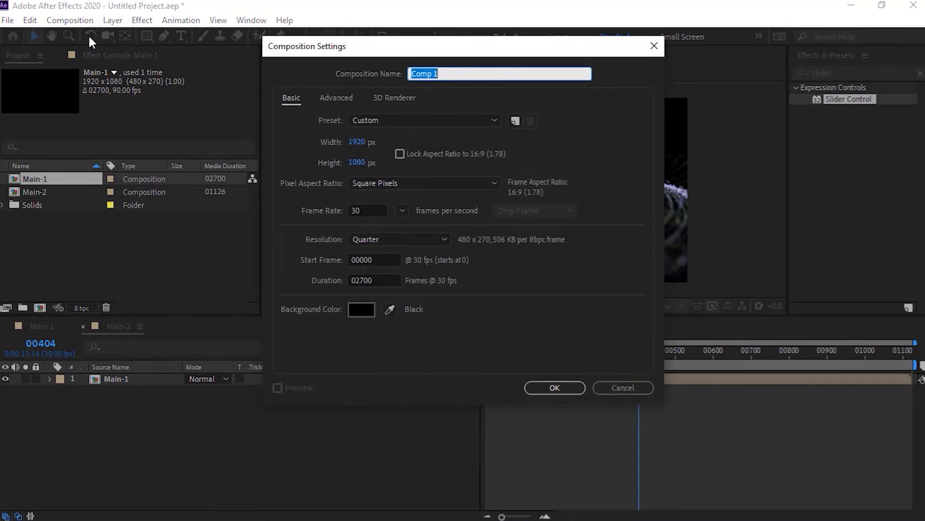
text(Final)
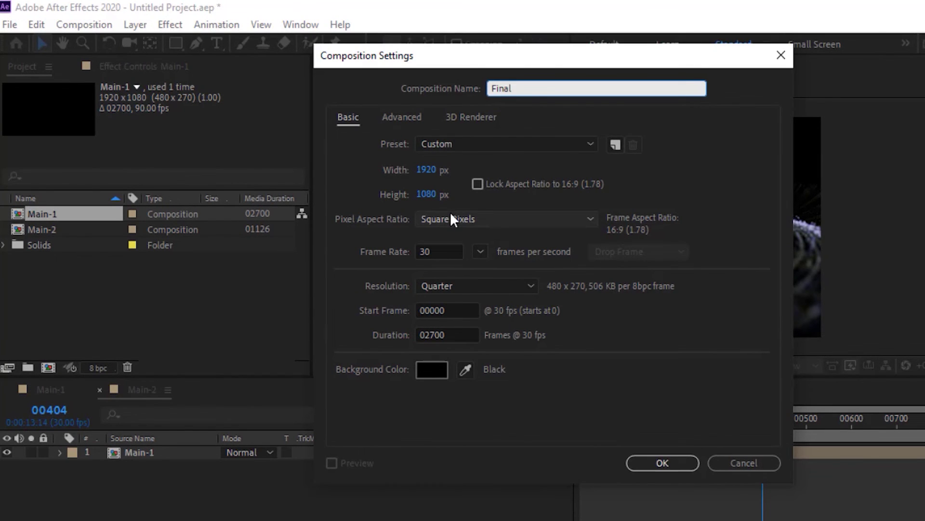
click(425, 170)
key(Tab)
key(Tab)
key(Tab)
key(Tab)
key(Tab)
key(Tab)
key(Tab)
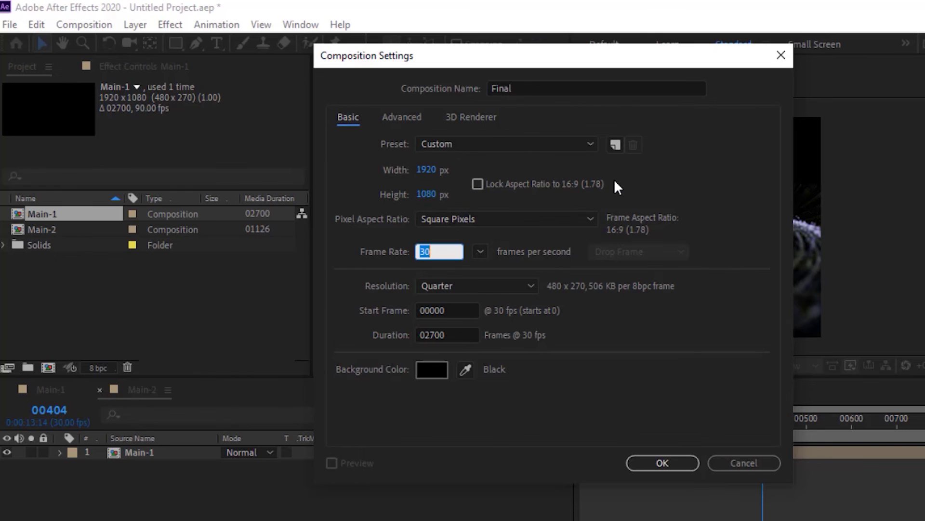
text(1125)
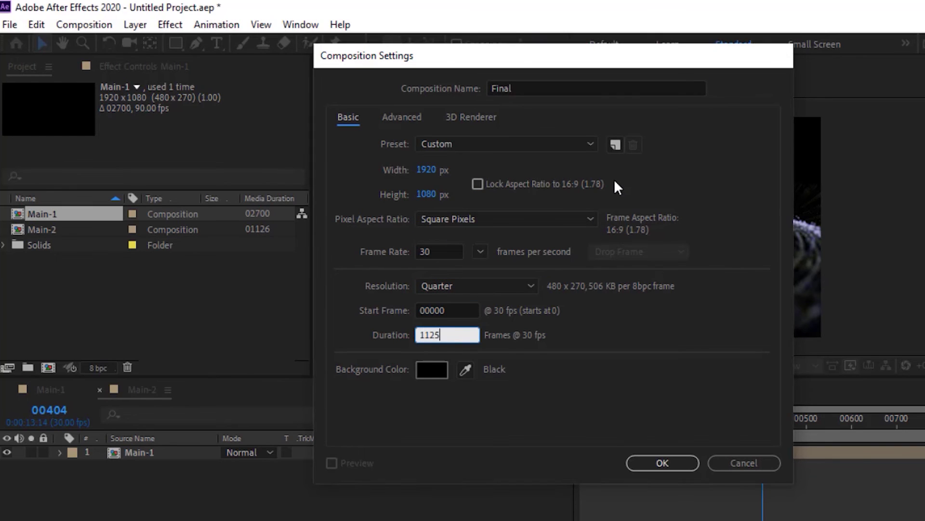
key(Return)
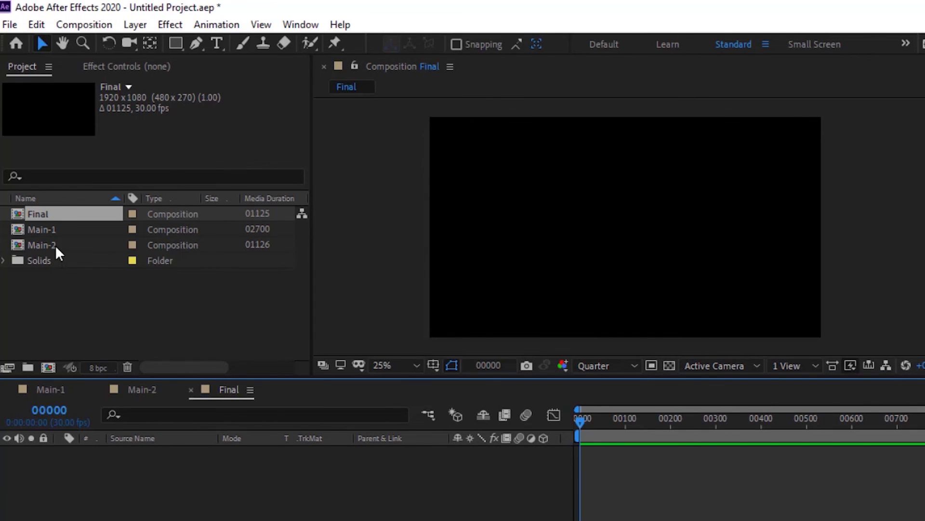
- Create a black 1920 x 1080 px solid named BG in the Final composition
drag(55, 245, 112, 313)
right_click(171, 515)
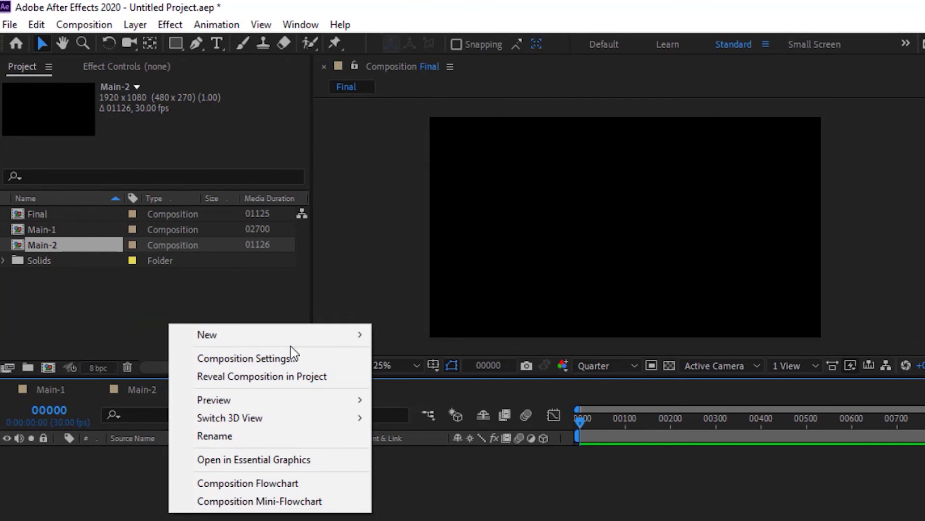
mouse_move(302, 338)
click(361, 340)
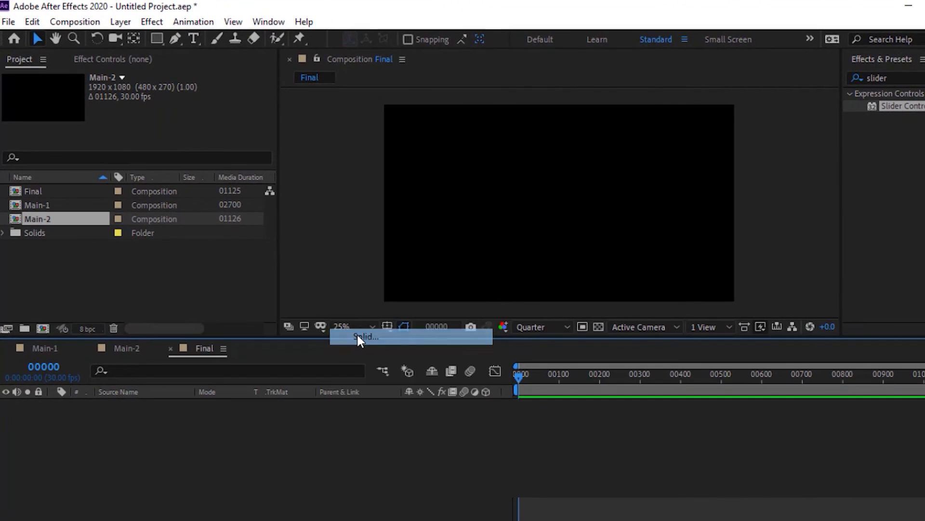
text(BG)
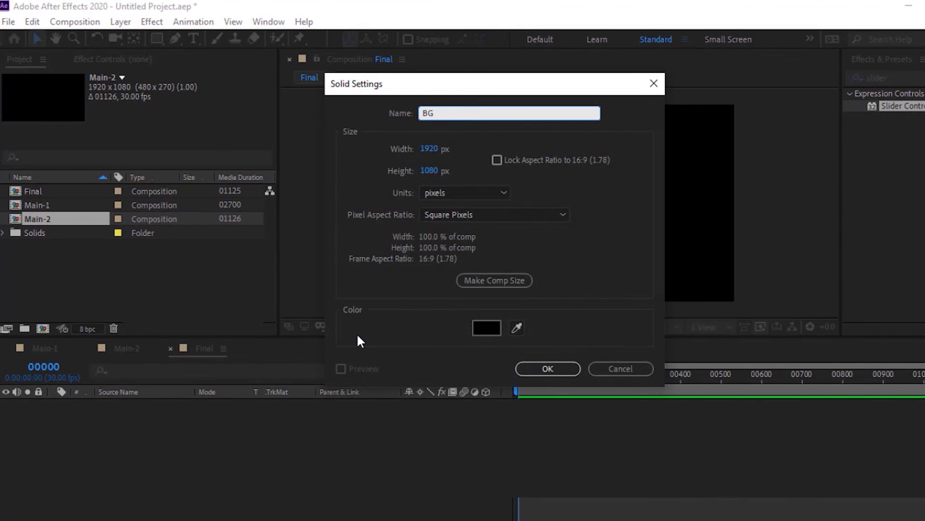
key(Return)
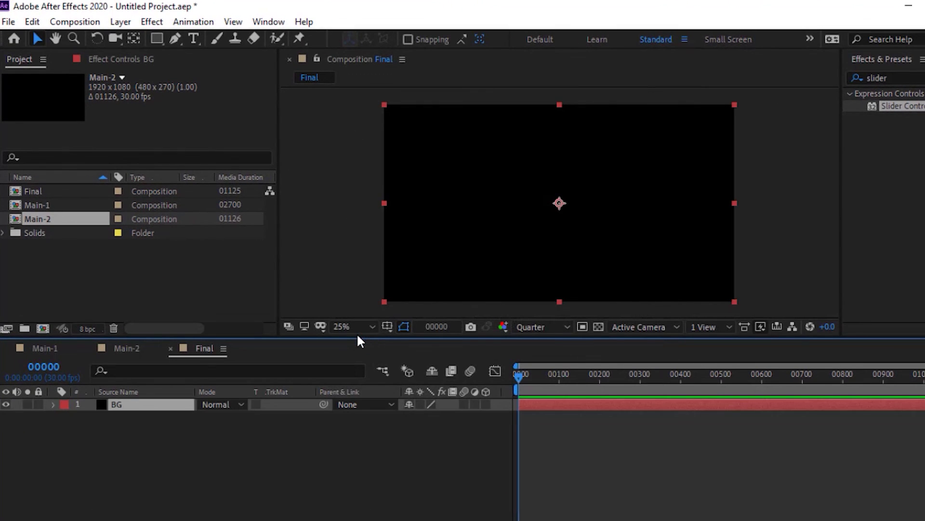
- Place the Main-2 composition above the BG layer in the Final timeline and go to frame 401
click(118, 425)
drag(54, 221, 121, 400)
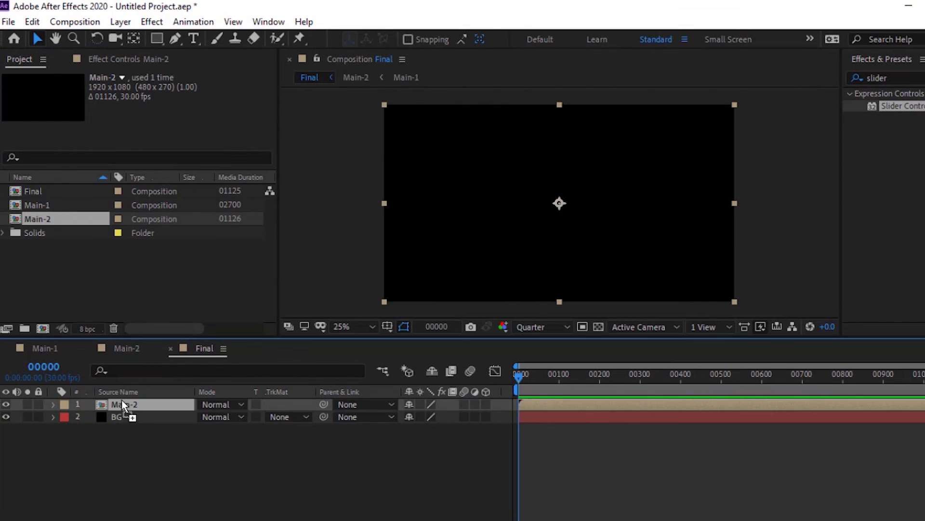
click(143, 462)
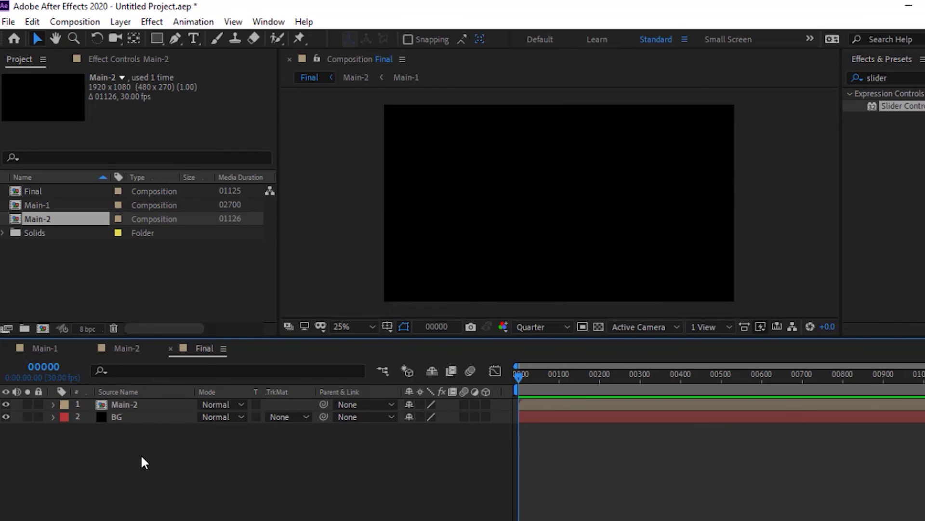
click(681, 379)
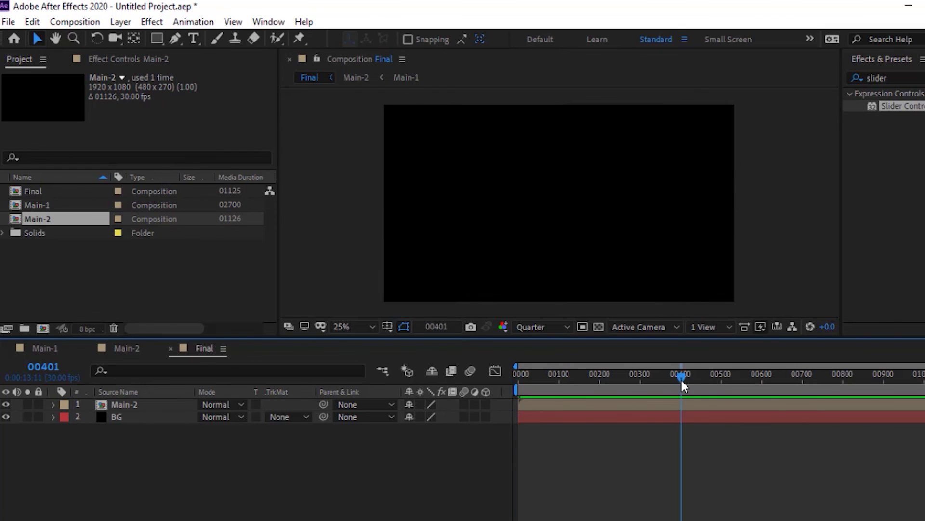
- Duplicate the Main-2 layer and set the upper copy's blending mode to Add
click(117, 405)
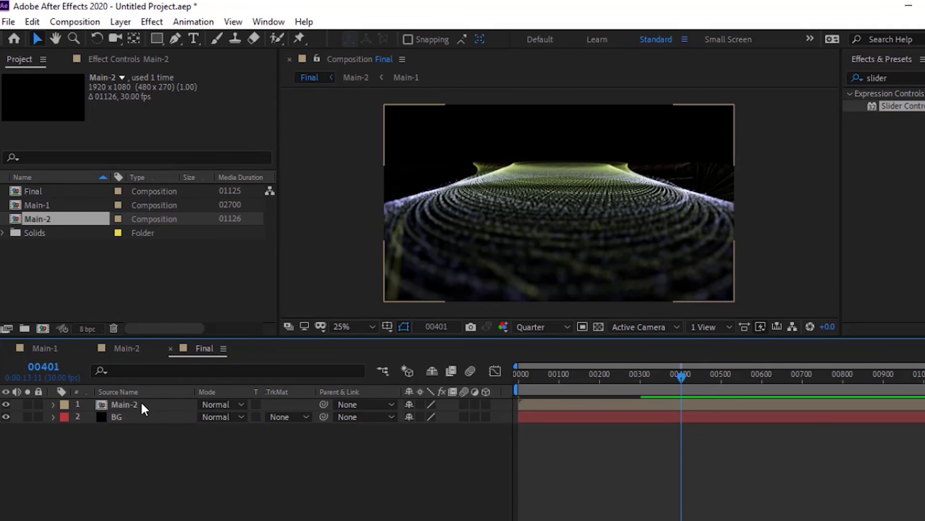
click(140, 403)
key(ctrl+d)
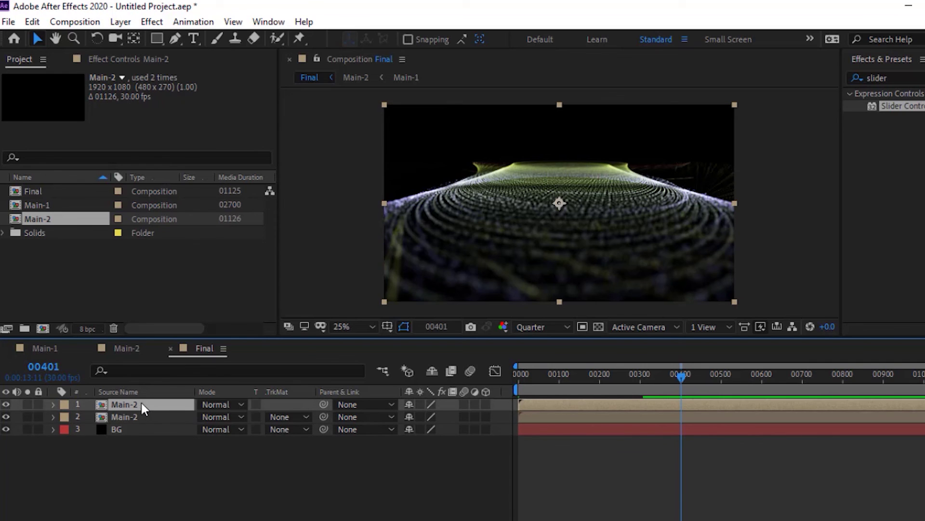
click(237, 416)
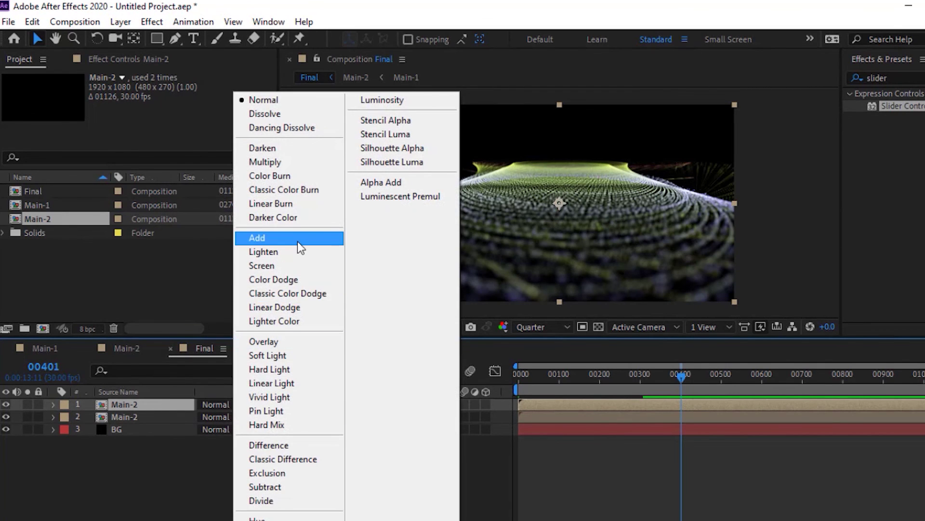
click(297, 239)
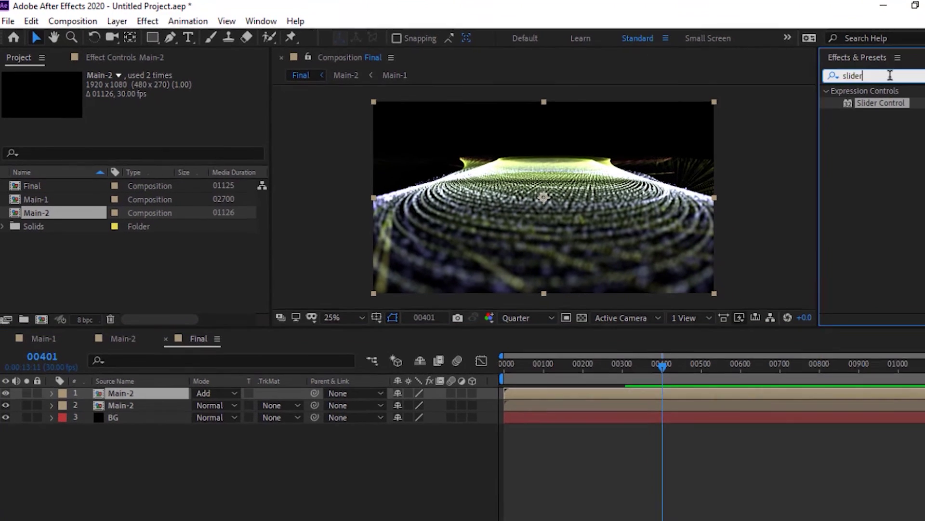
- Apply Fast Box Blur to the upper Main-2 layer with a blur radius of 100 and 1 iteration
click(915, 77)
key(BackSpace)
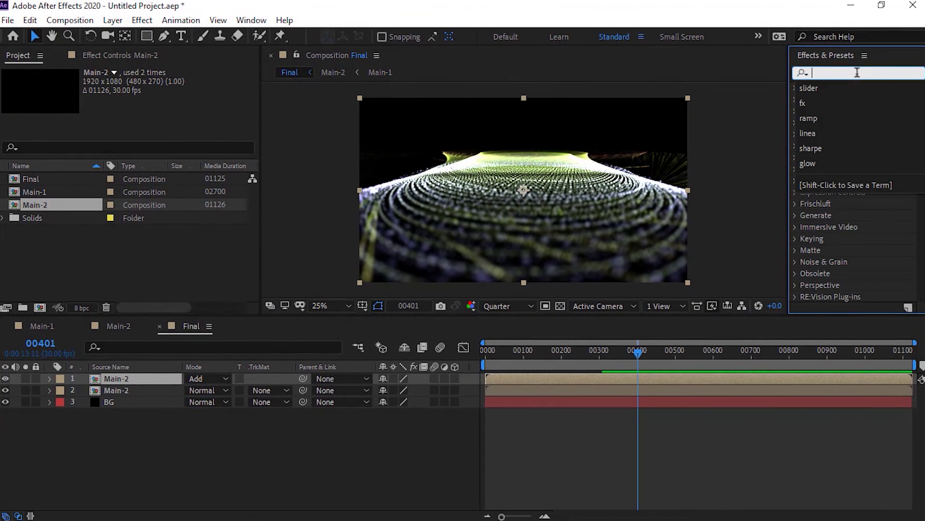
text(fas)
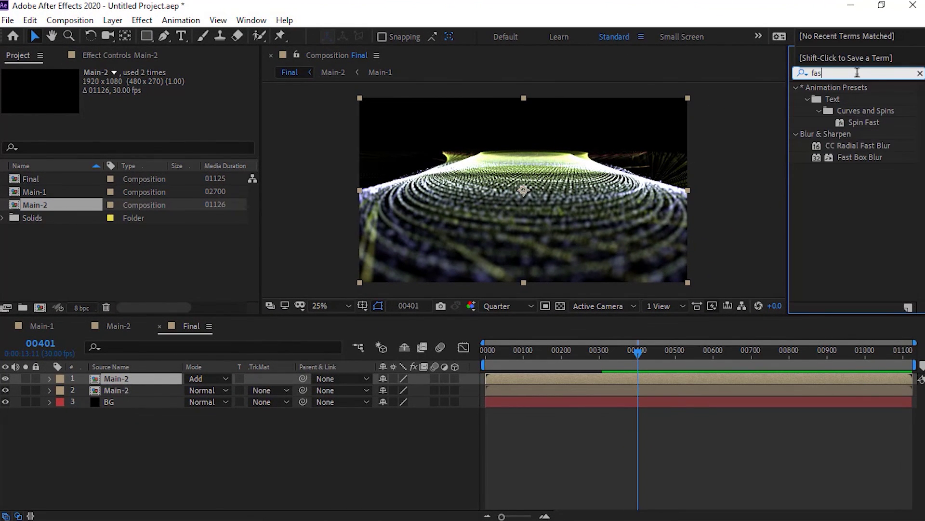
double_click(858, 156)
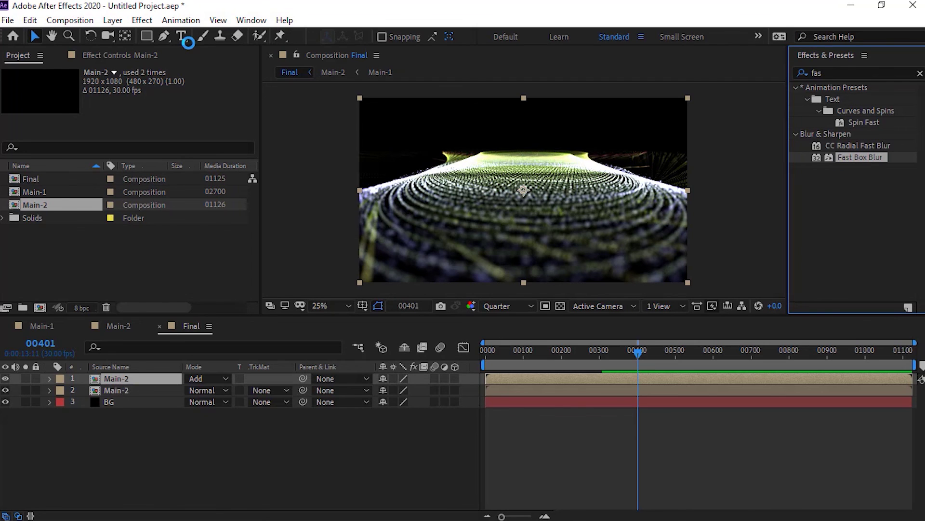
click(145, 96)
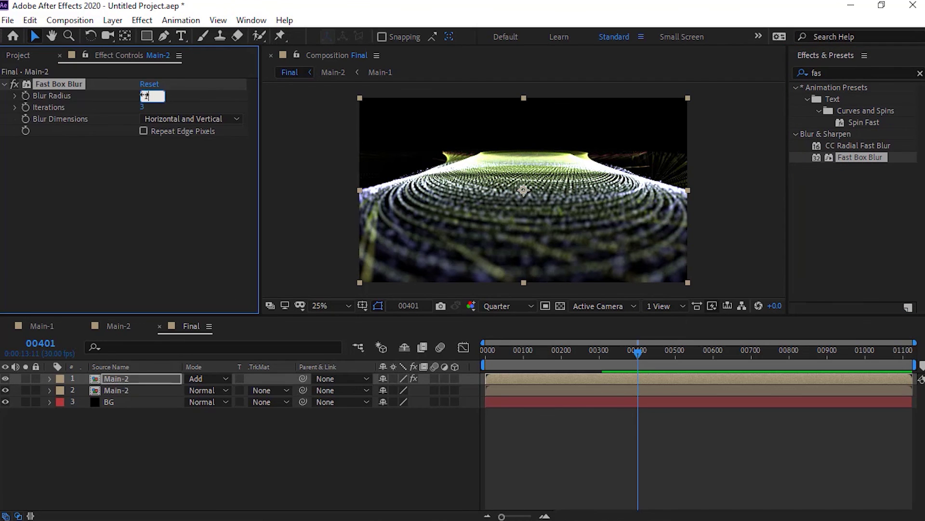
text(100)
key(Tab)
text(1)
key(Return)
- Add Color Balance to the upper Main-2 layer with Highlight Red Balance 100 and Highlight Green Balance -100
double_click(851, 72)
key(BackSpace)
text(col)
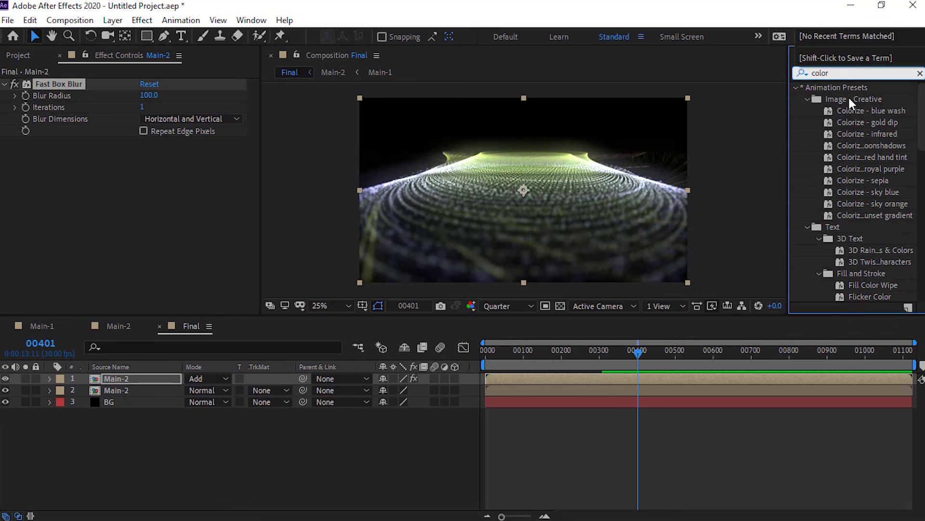
text(or b)
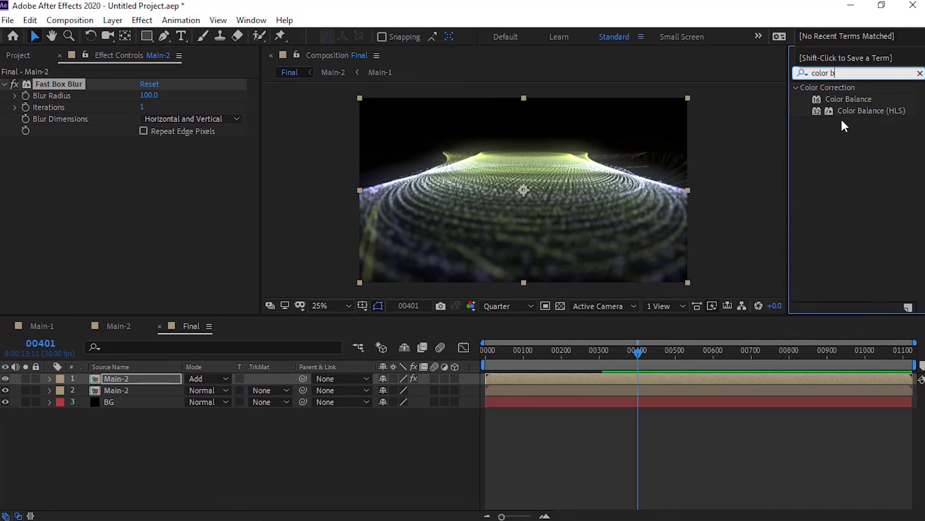
drag(863, 99, 188, 191)
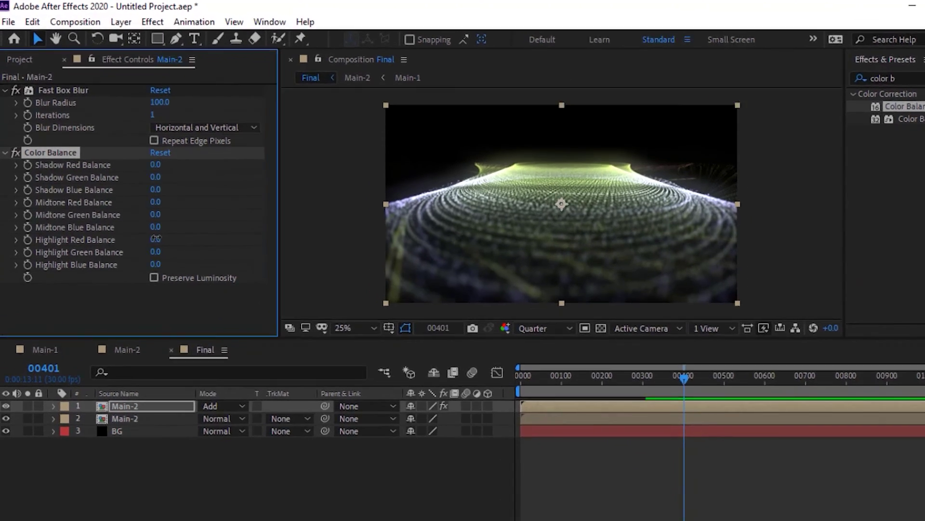
click(144, 222)
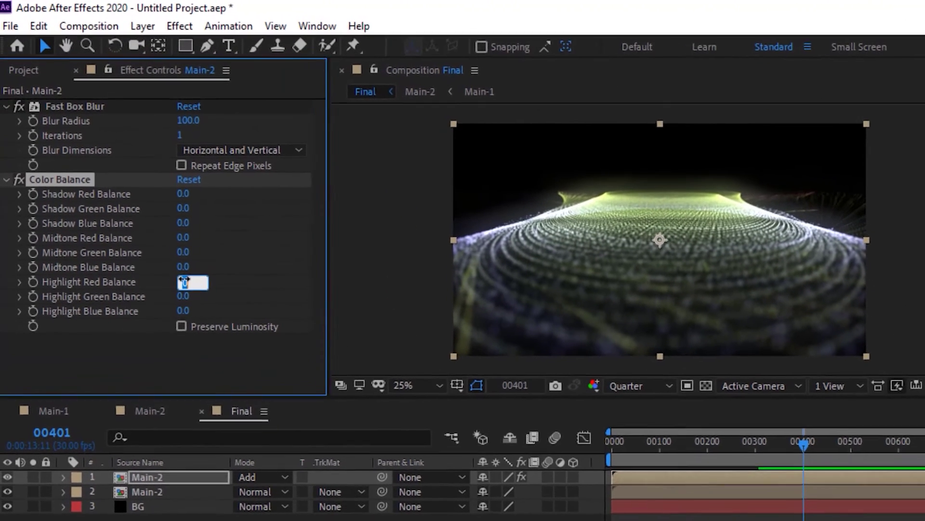
text(100)
key(Tab)
text(-100)
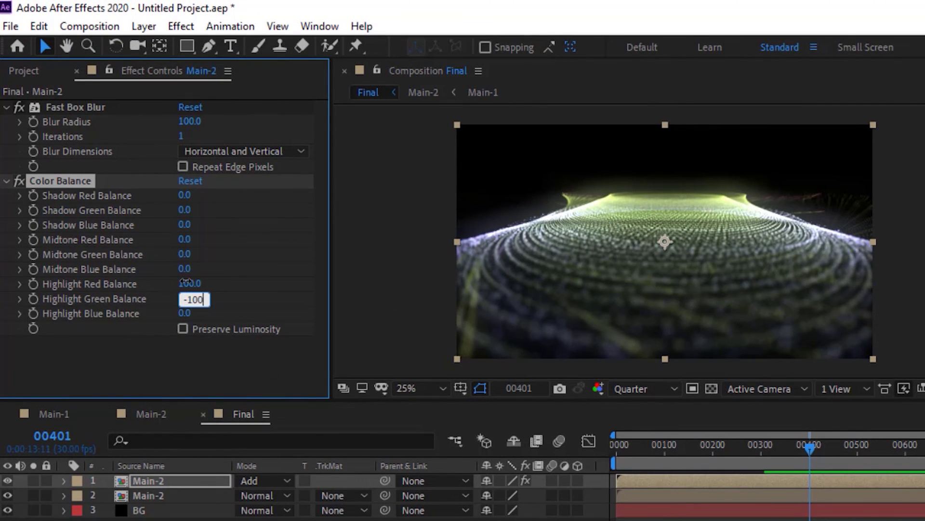
key(Return)
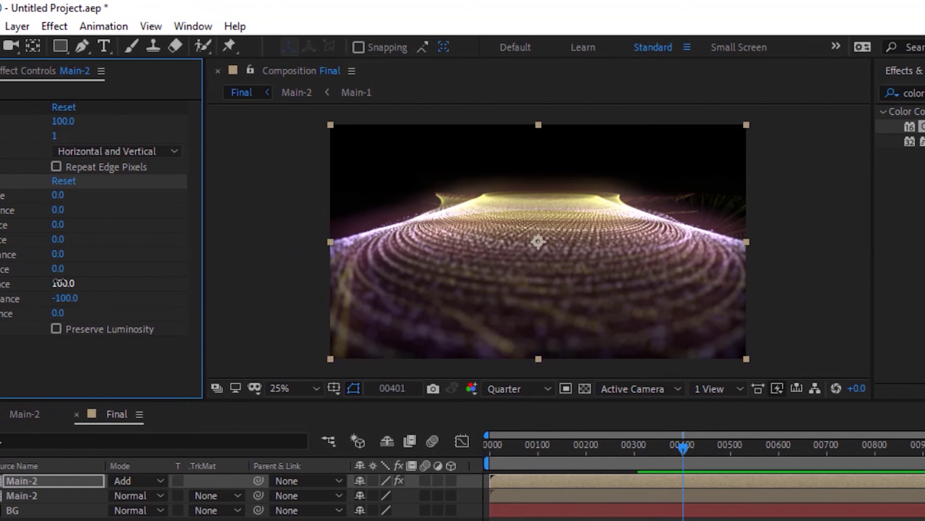
- Preview the Final composition from frame 0 to about frame 138
click(513, 448)
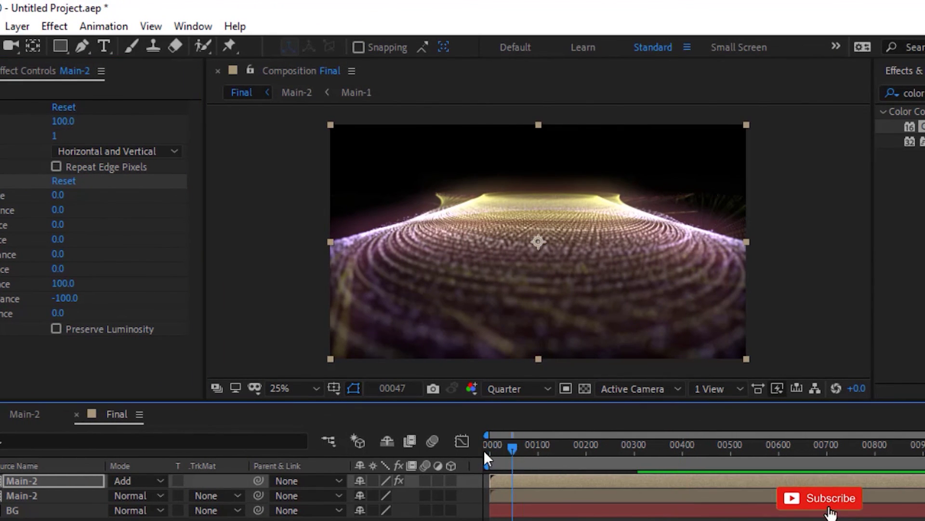
click(483, 449)
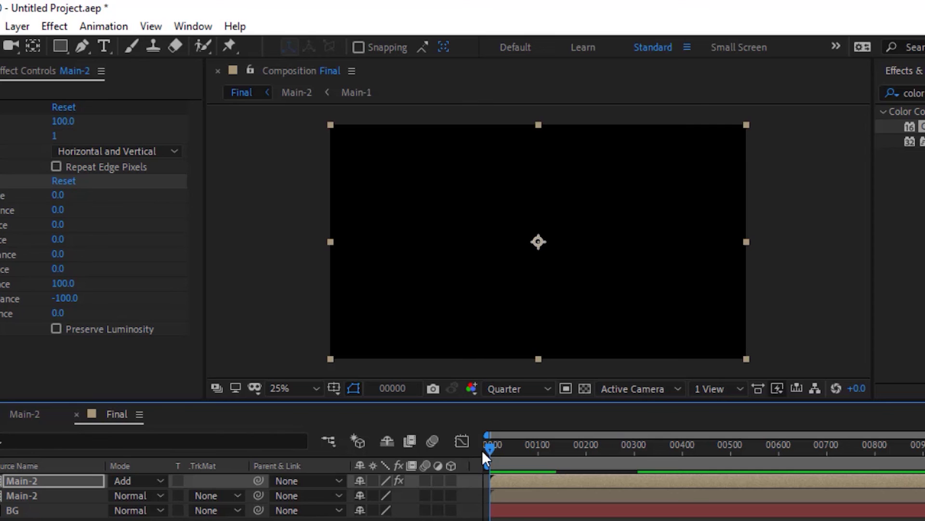
key(space)
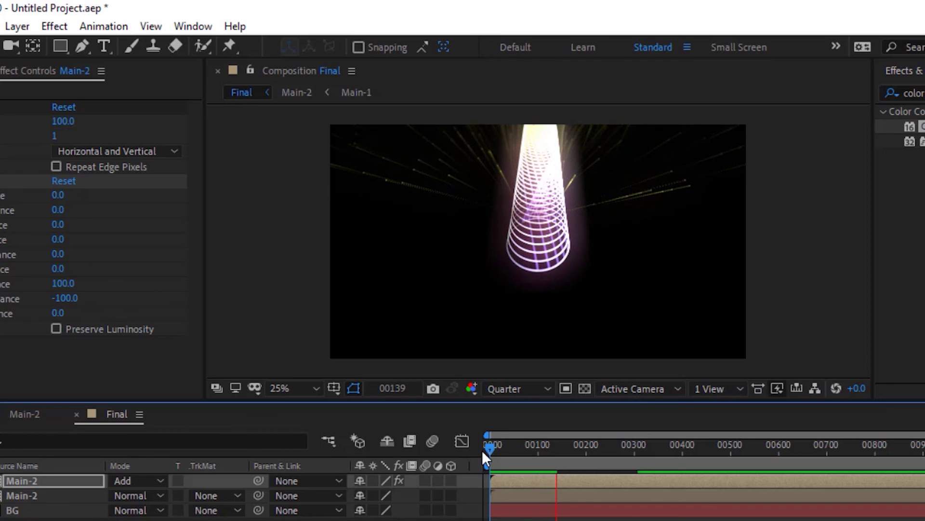
key(space)
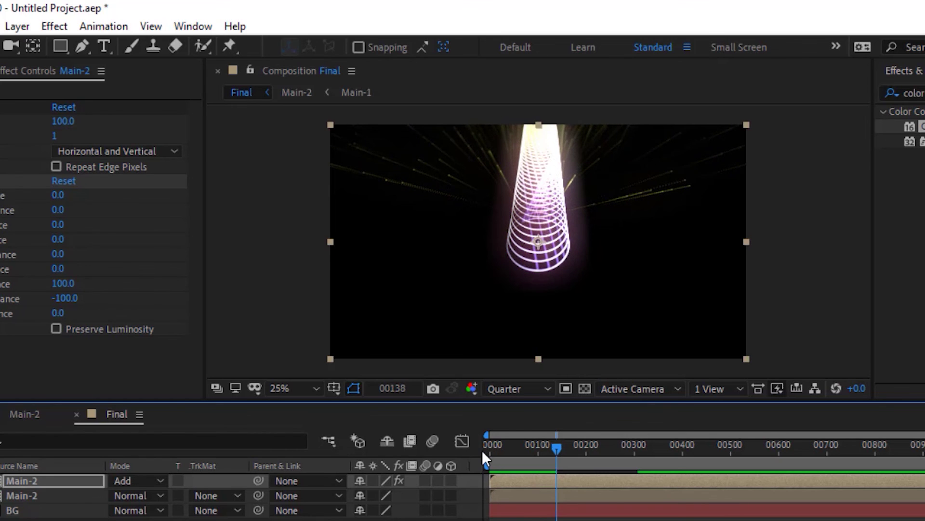